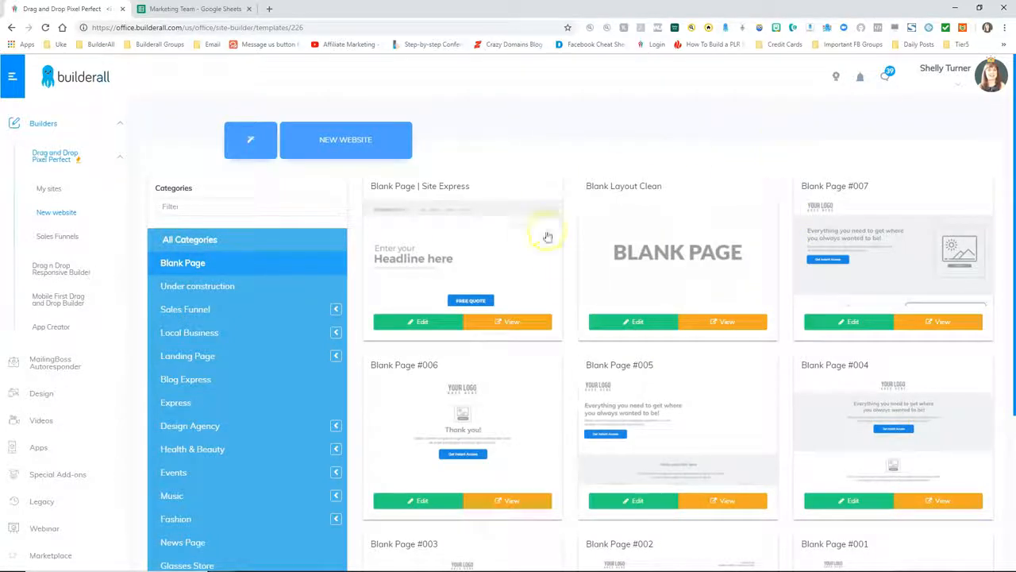
Open the Blank Layout Clean template as an empty Home page in the HTML Editor
left_click(640, 323)
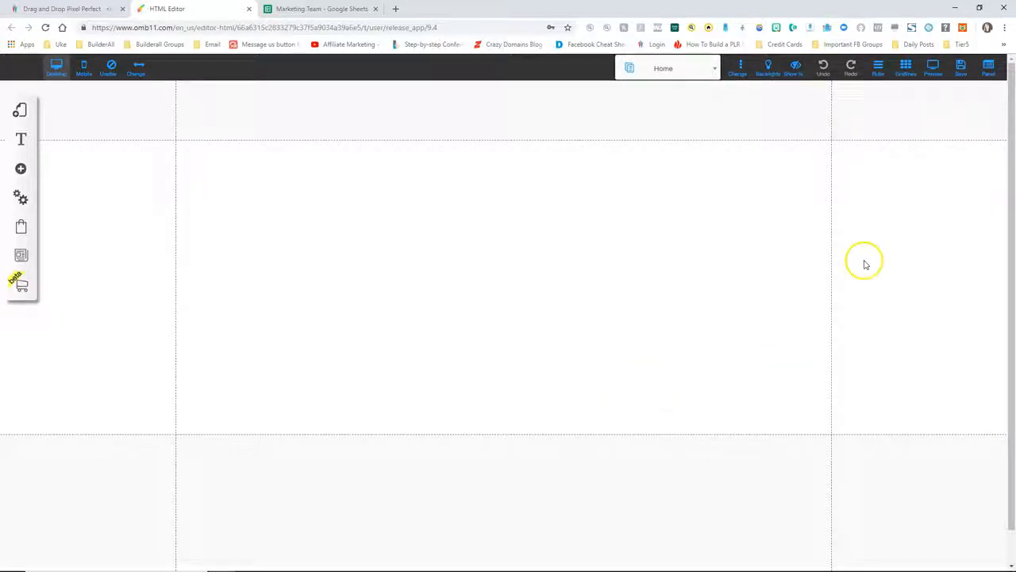
Save the new site, registering it under the name salesfunnel1
left_click(961, 66)
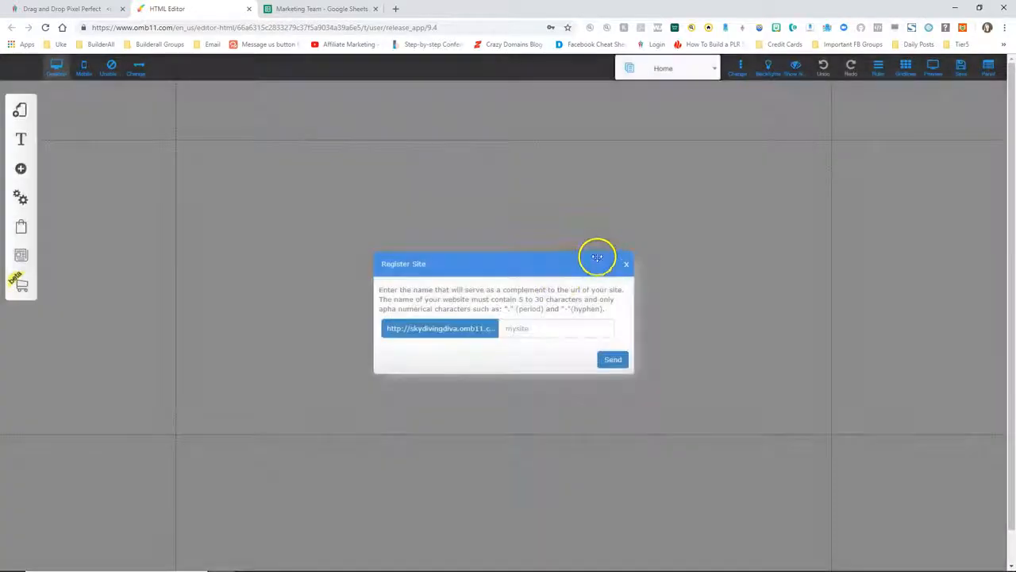
left_click(548, 328)
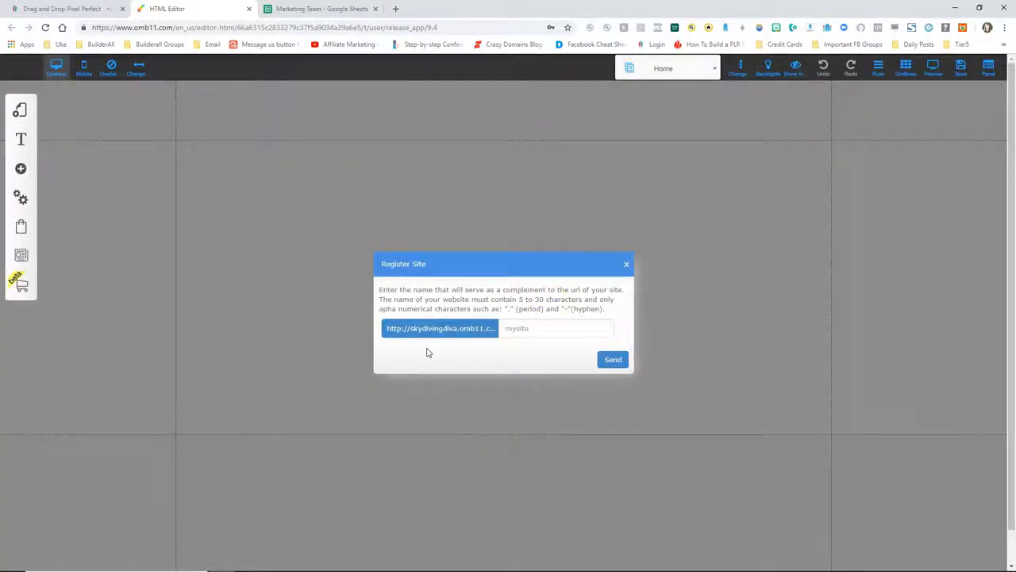
type("salesfunnel1")
left_click(612, 359)
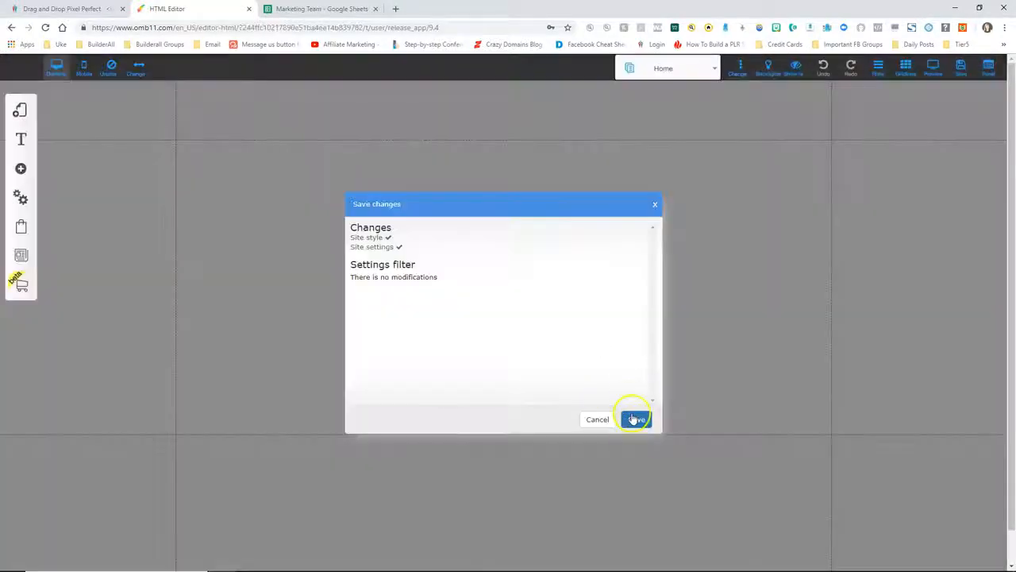
left_click(637, 418)
left_click(573, 287)
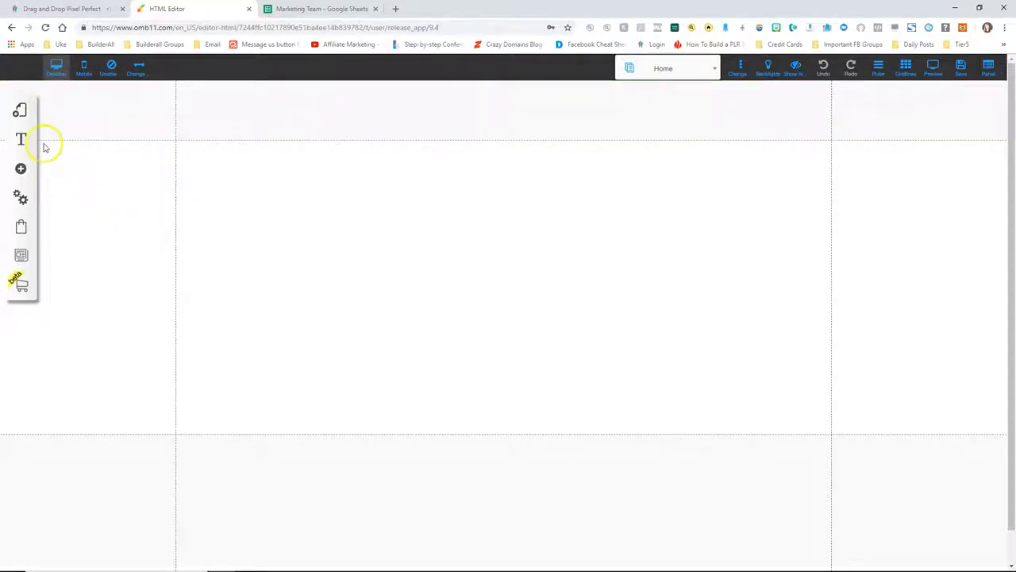
left_click(19, 111)
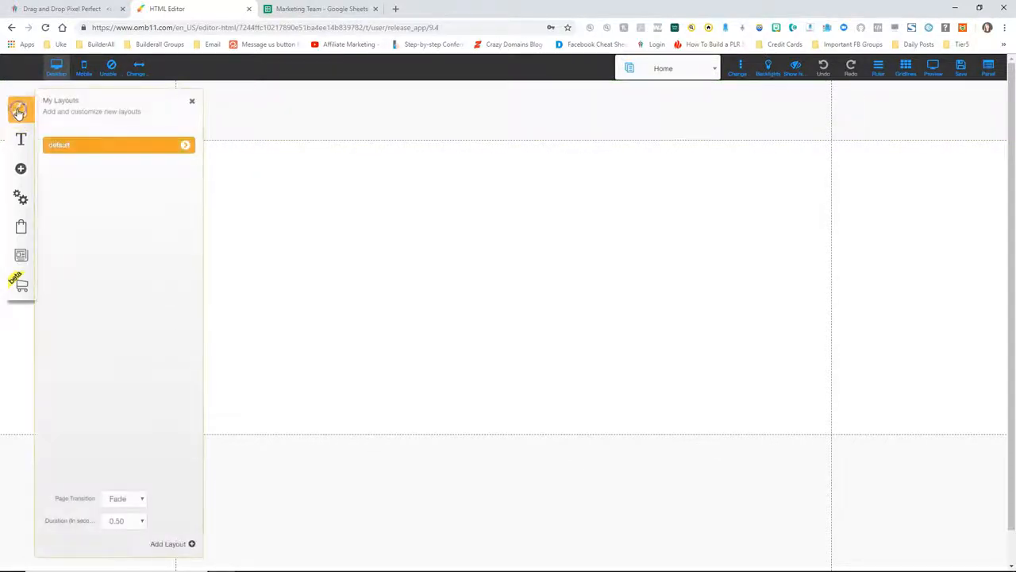
Add a new layout from the Blank Page template and name it blueprint
left_click(58, 148)
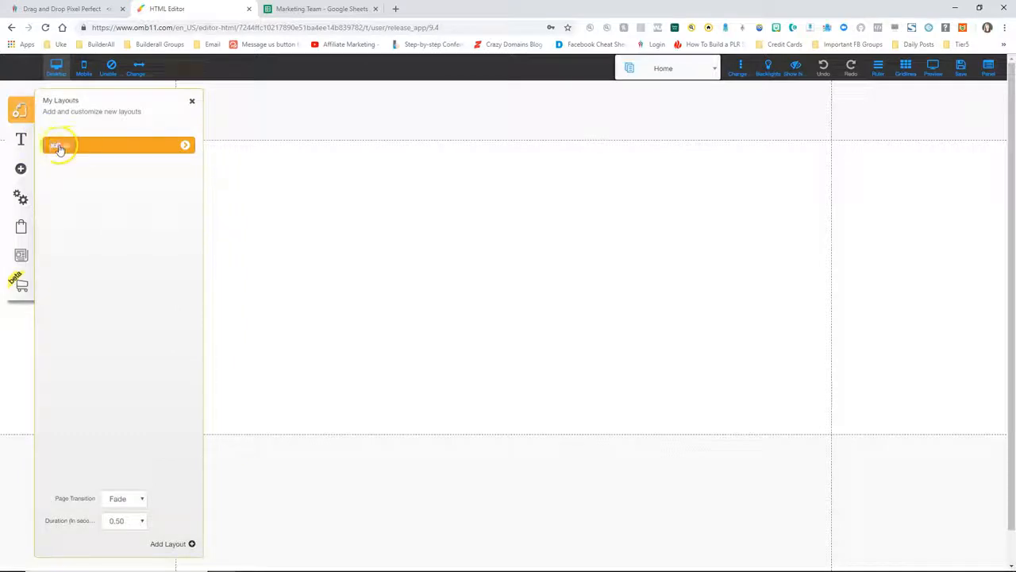
left_click(172, 544)
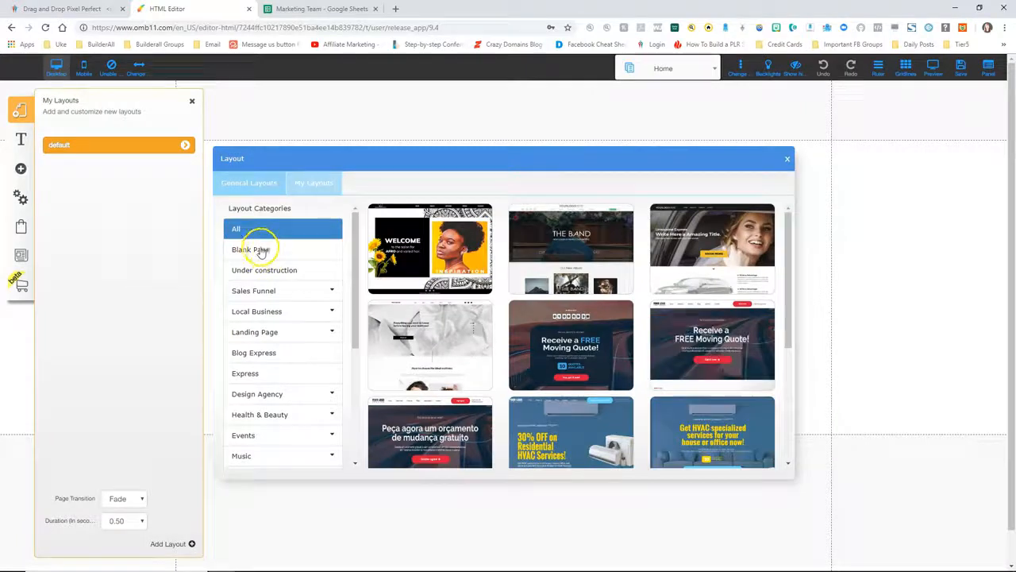
left_click(264, 250)
mouse_move(596, 254)
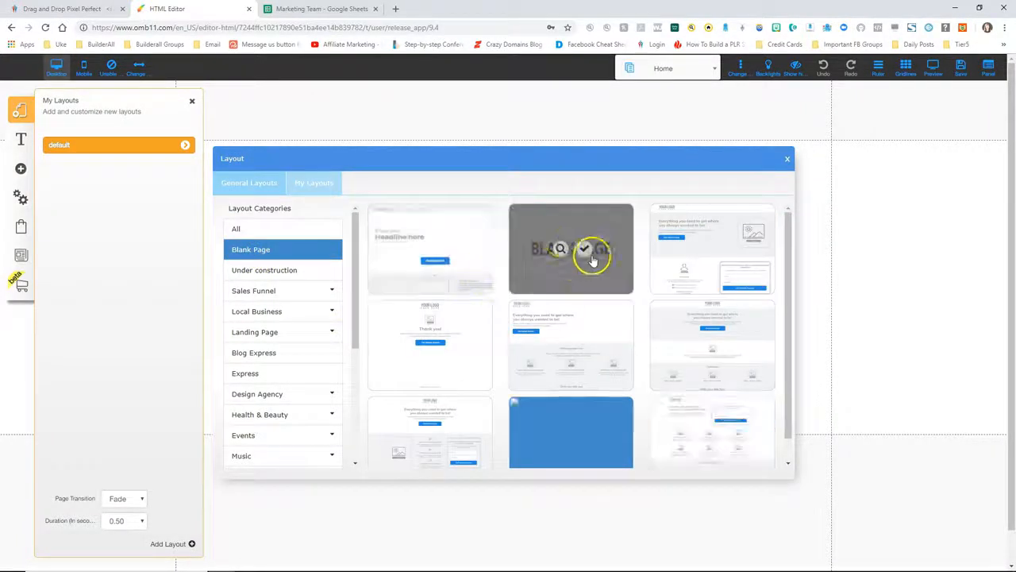
left_click(583, 250)
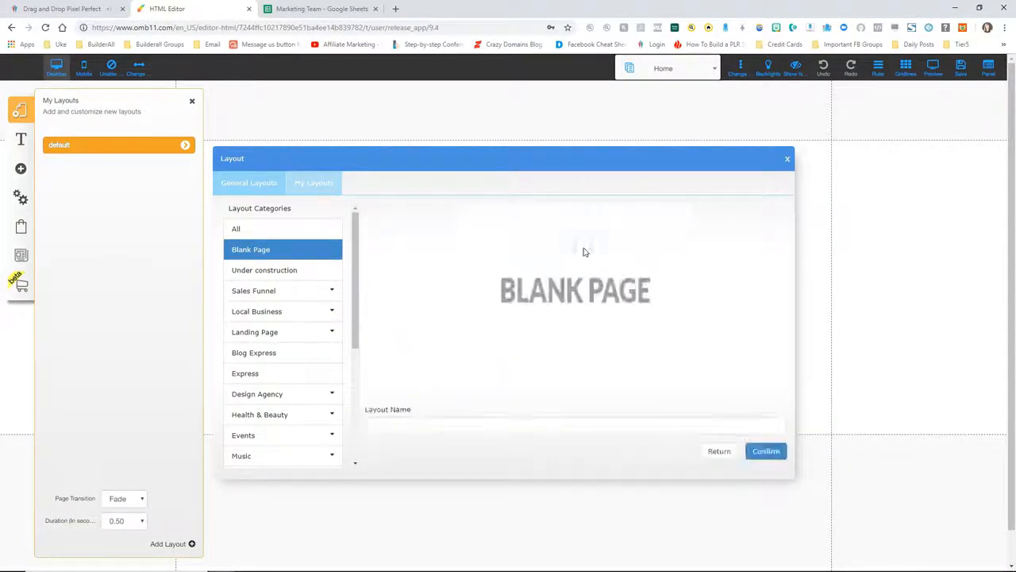
left_click(406, 426)
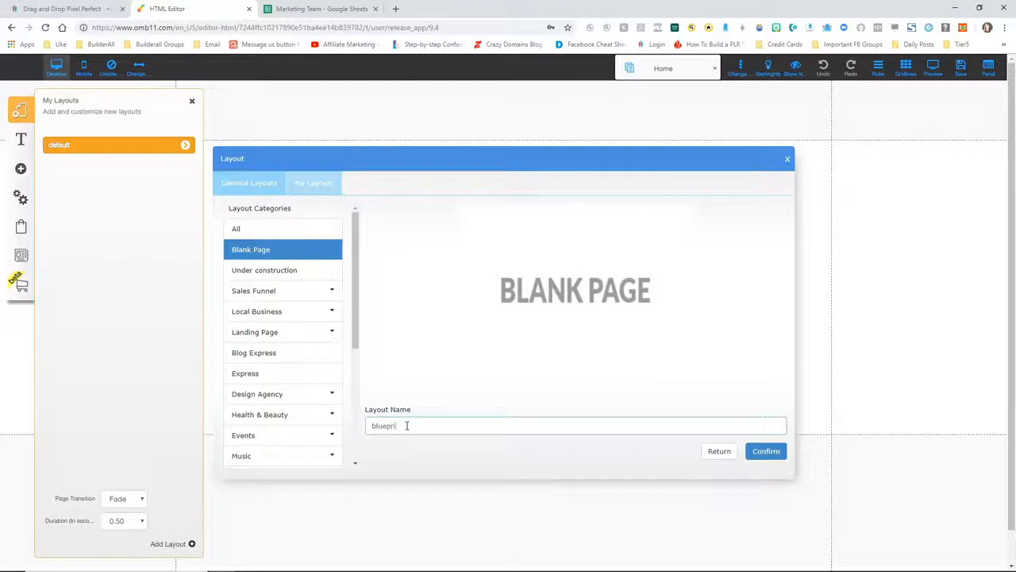
left_click(767, 451)
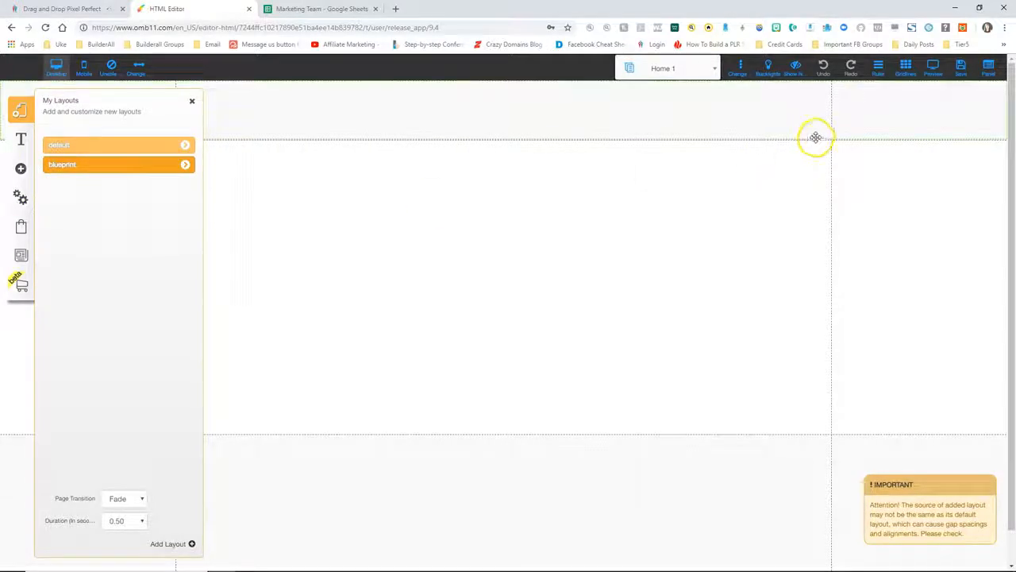
left_click(961, 69)
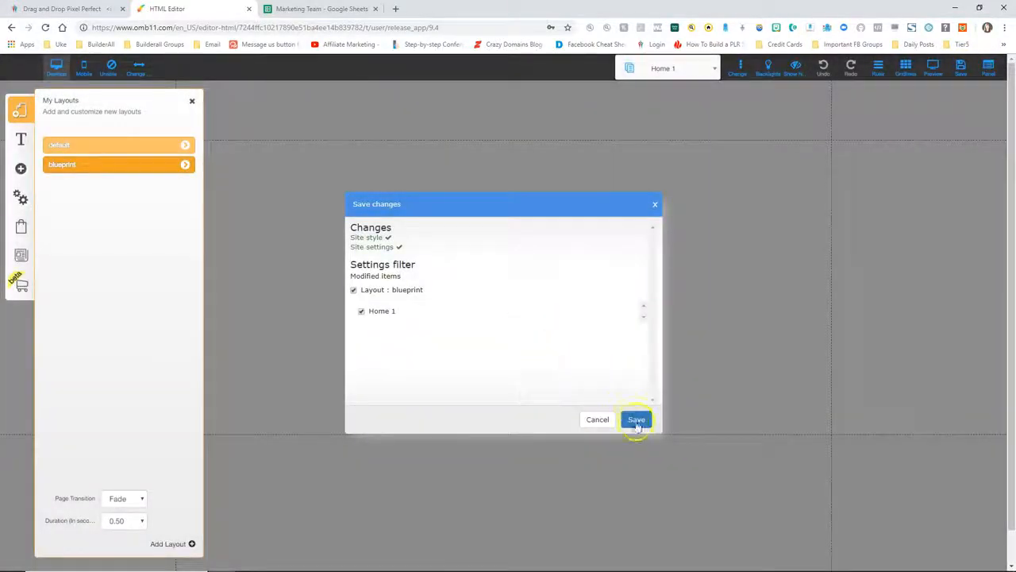
Confirm the save, then set the Home 1 page's name, address and title to blueprint
left_click(639, 419)
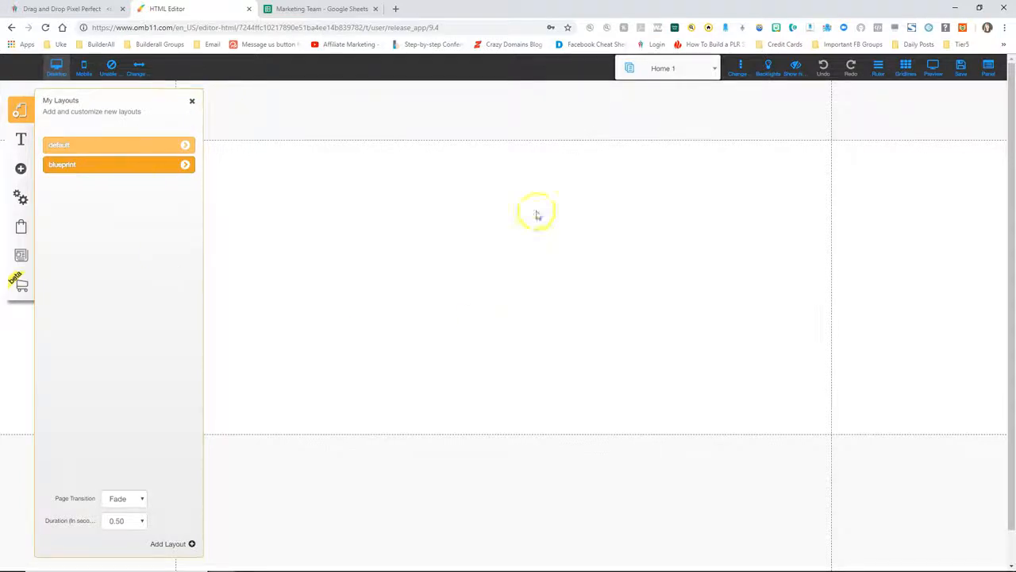
left_click(185, 164)
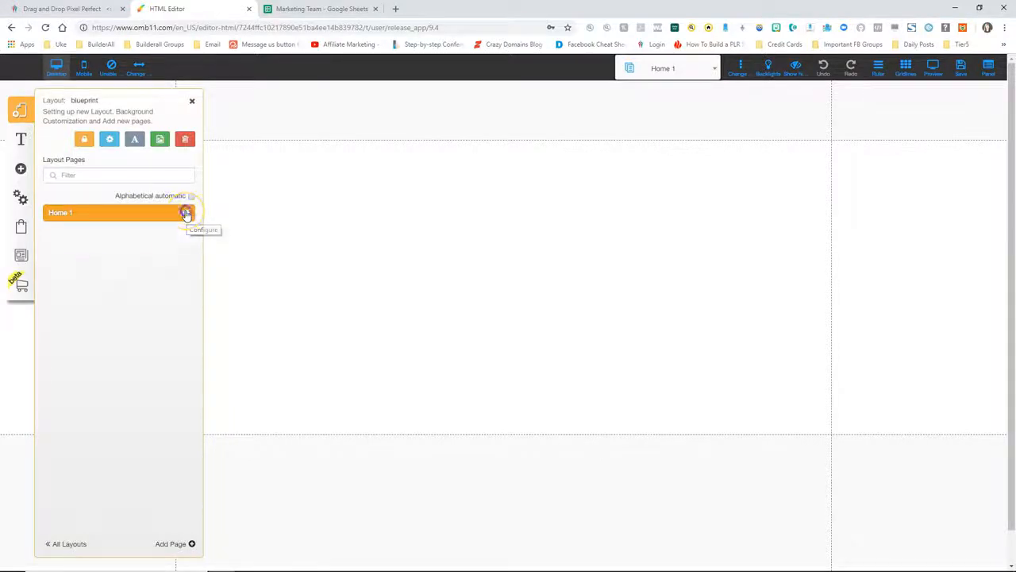
left_click(185, 213)
left_click_drag(103, 216, 25, 220)
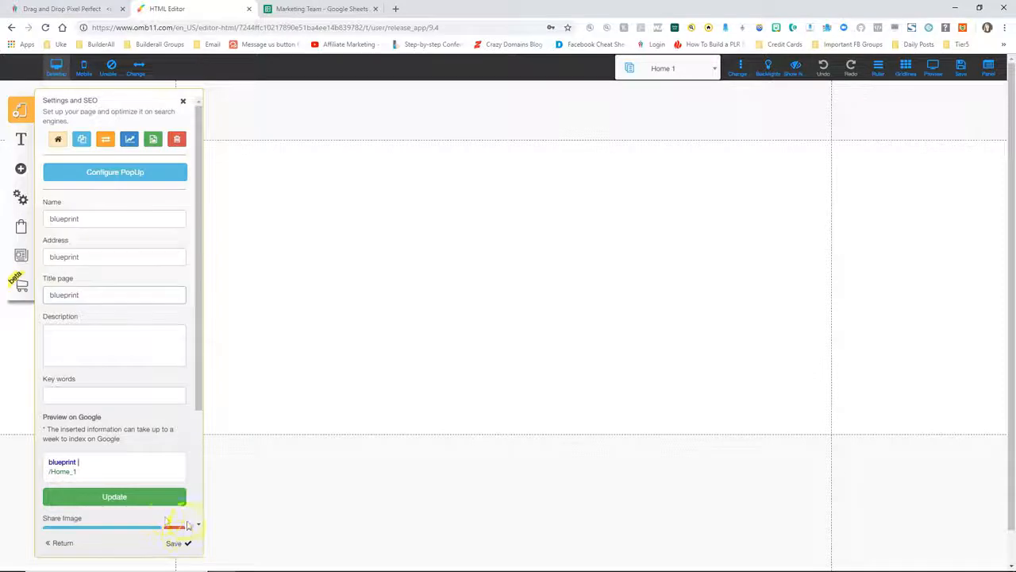
left_click(173, 545)
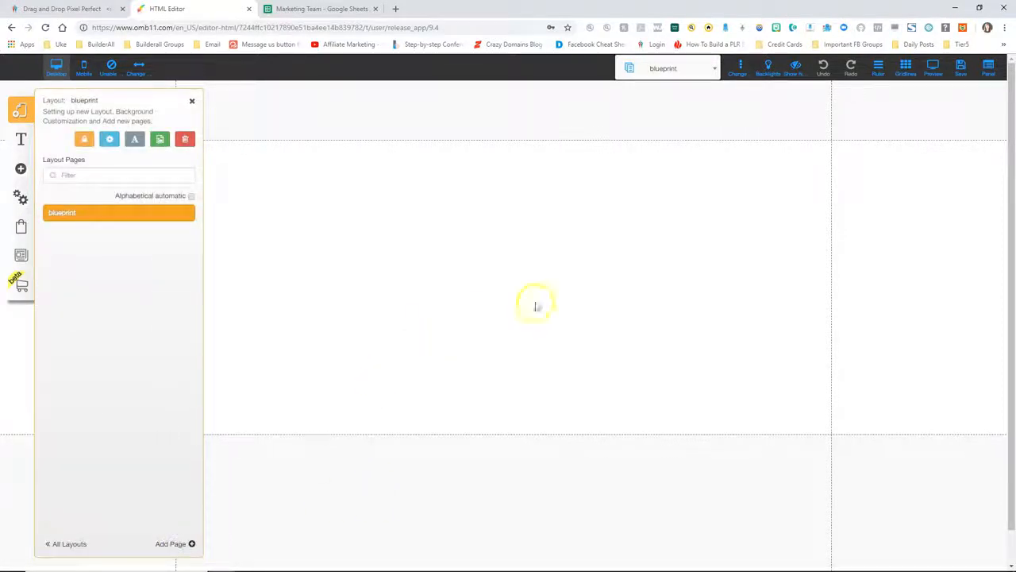
left_click(960, 67)
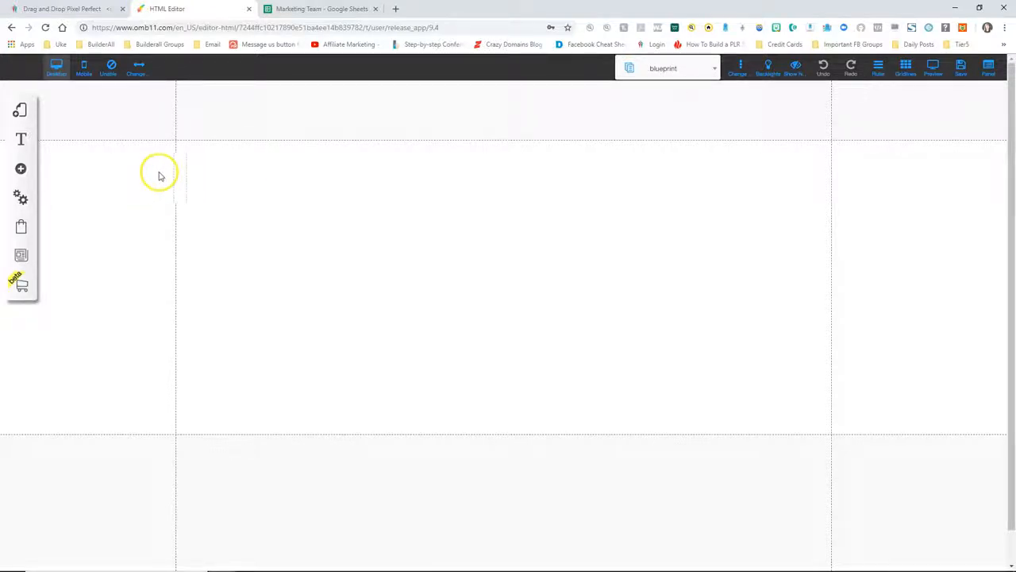
Drop an Image element into the centre of the blueprint page and choose Change Image
left_click(16, 176)
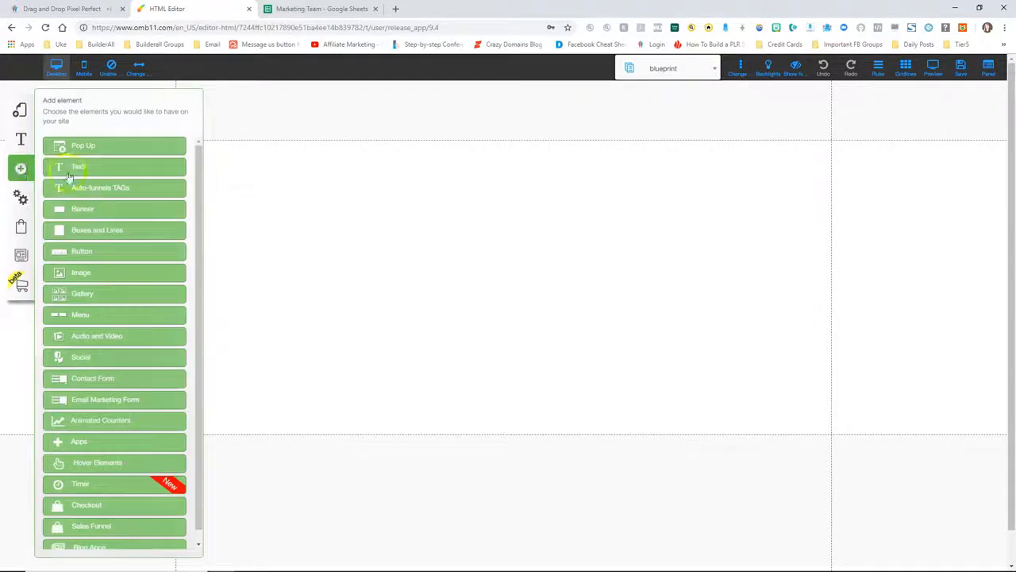
left_click(81, 272)
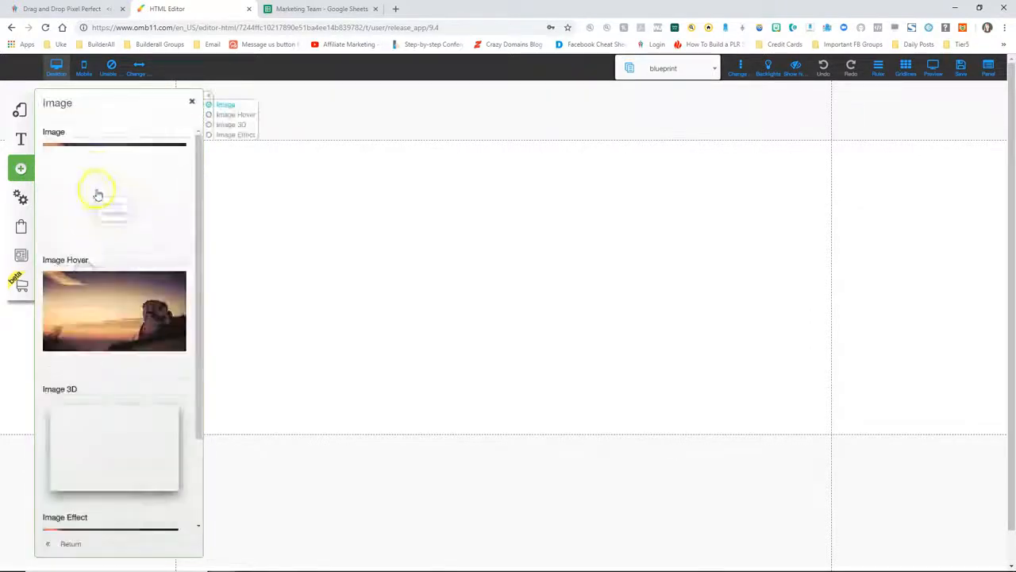
left_click_drag(119, 189, 451, 244)
left_click(192, 101)
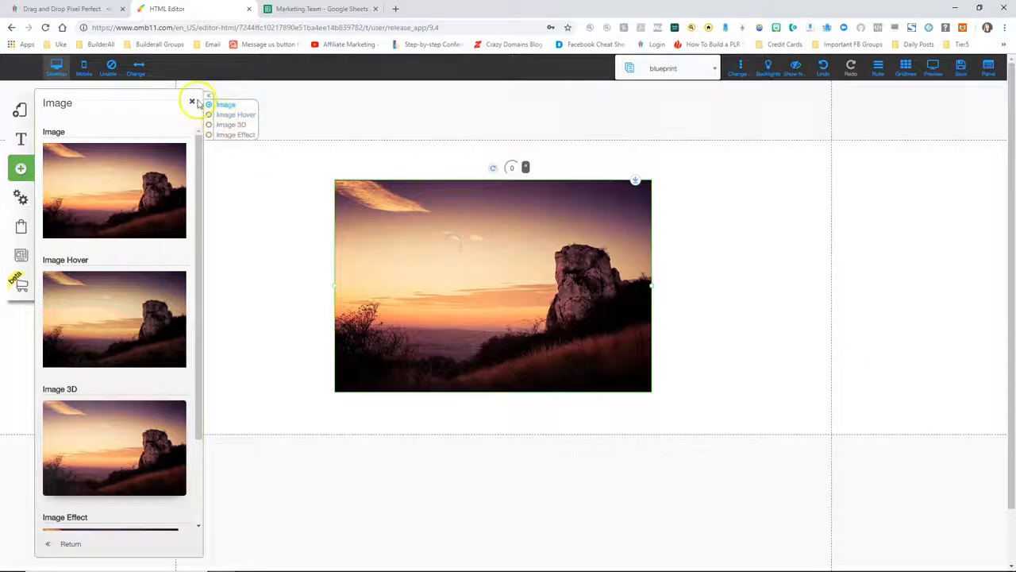
left_click(463, 298)
left_click(469, 282)
left_click(468, 172)
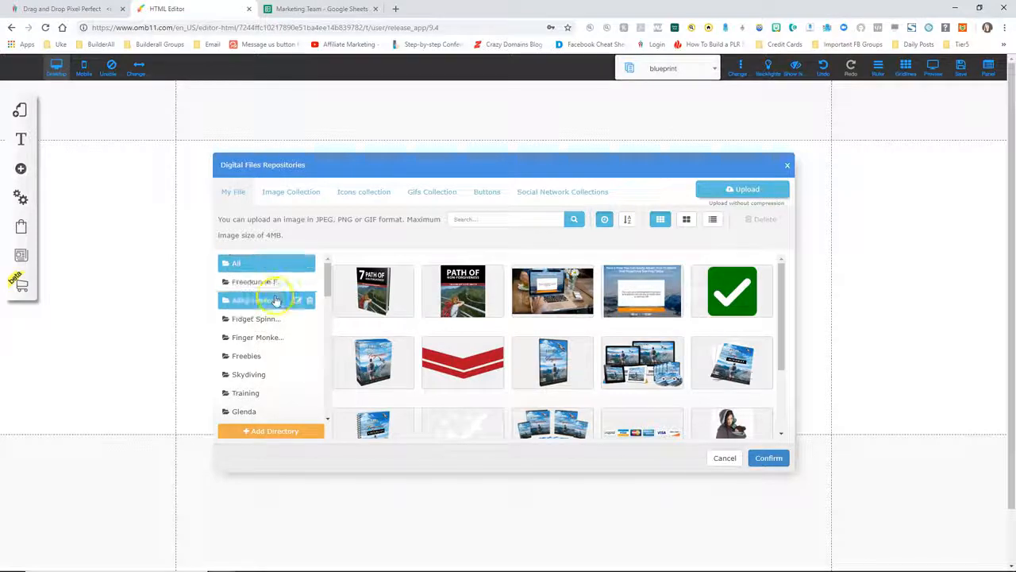
Create a repository folder named Sales funnel
left_click(278, 431)
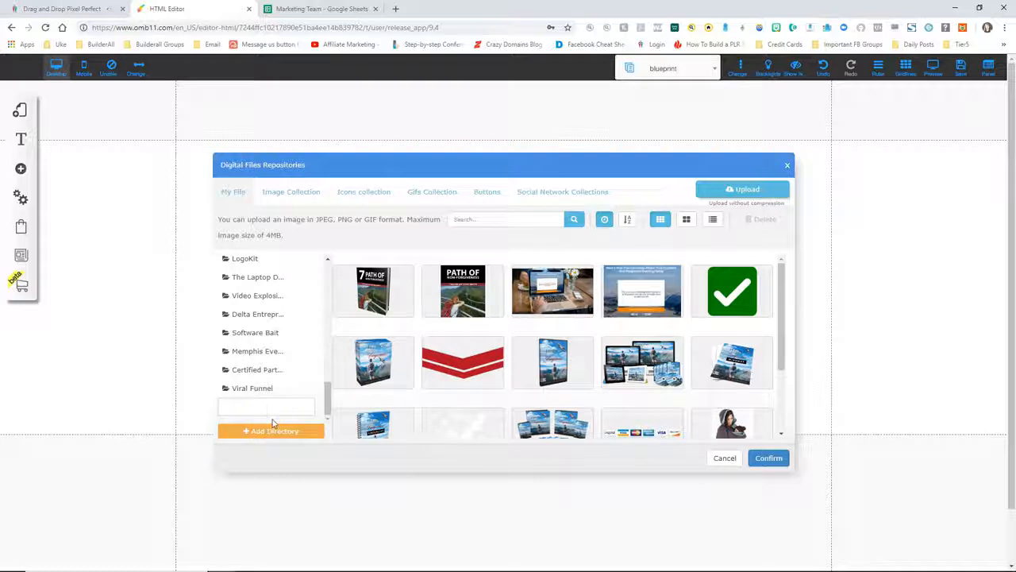
left_click(264, 409)
type("Sales funnel")
left_click(272, 430)
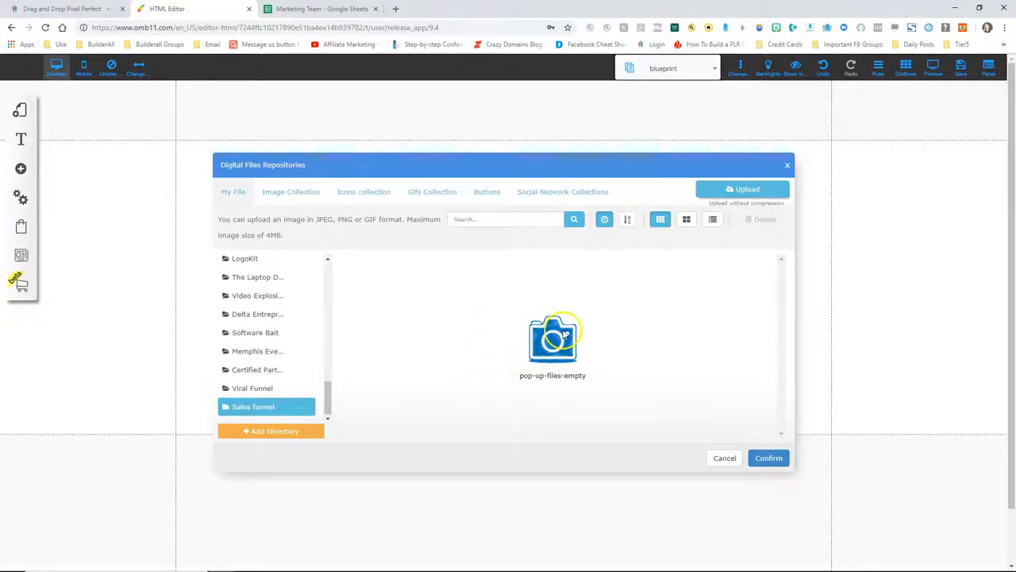
Upload blueprint.png from Sales Funnel Training and confirm it as the image
left_click(732, 189)
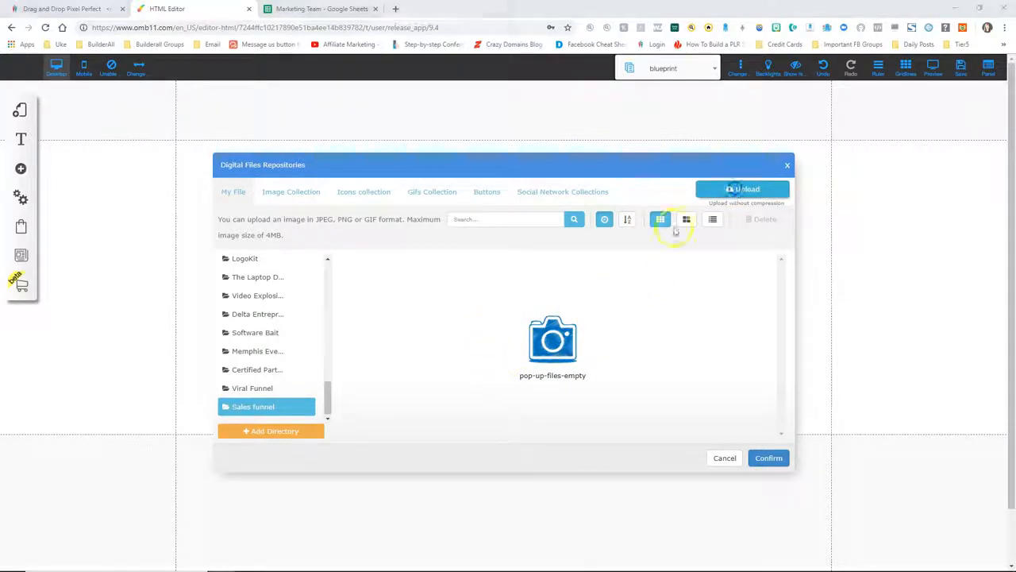
double_click(398, 230)
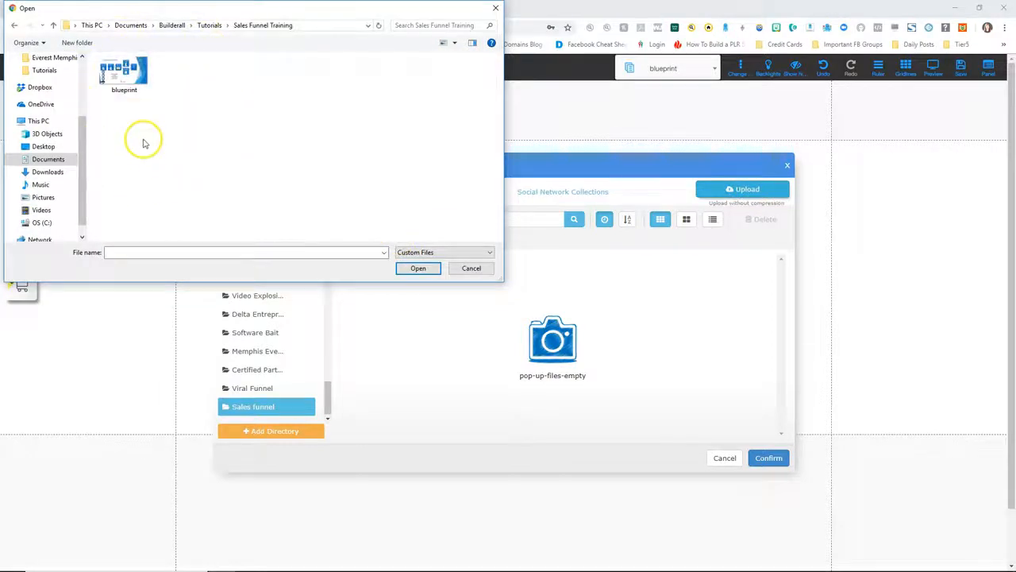
left_click(123, 76)
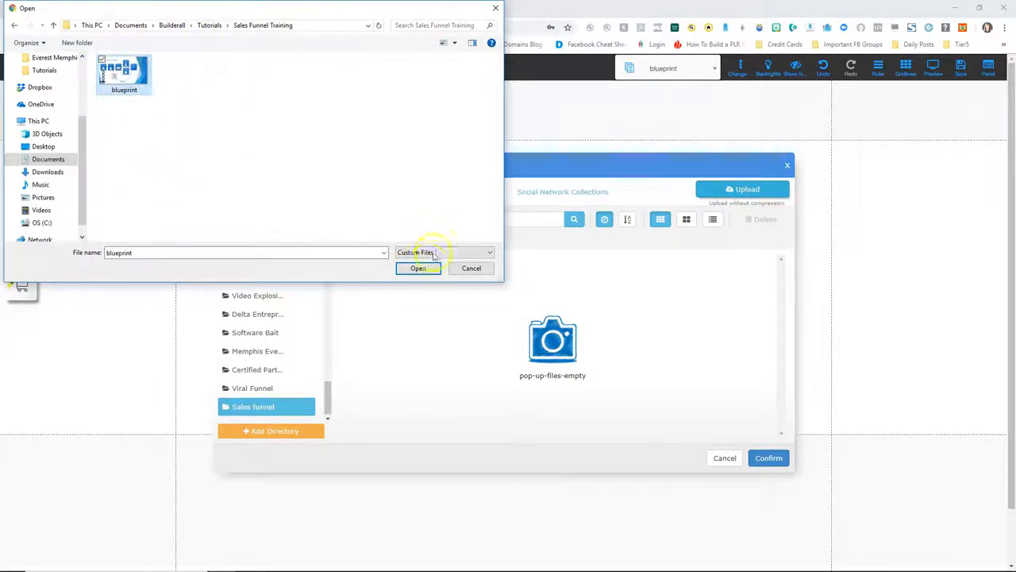
left_click(420, 269)
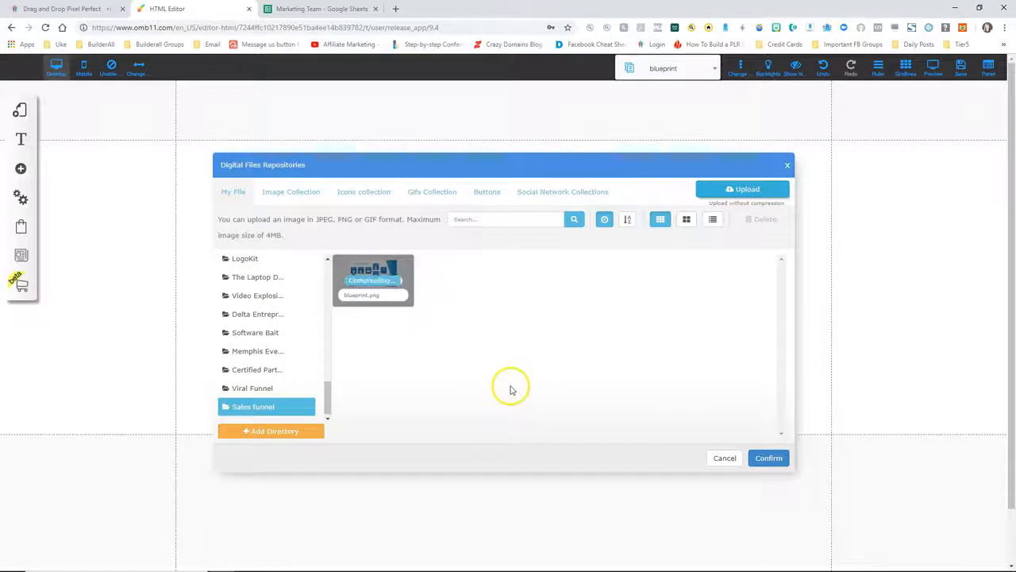
left_click(404, 272)
left_click(769, 457)
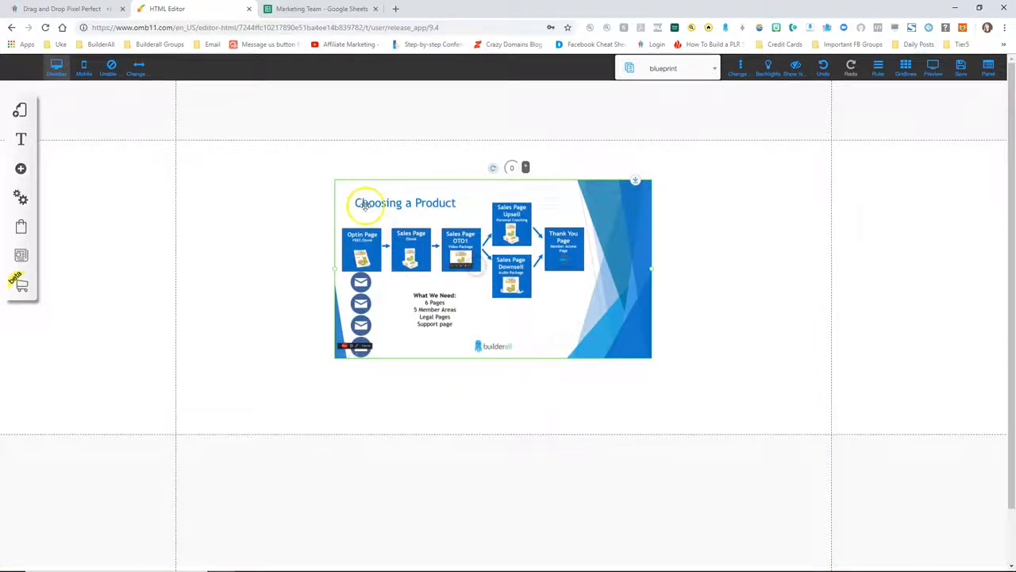
Enlarge the blueprint image, move it to the section top, and make the section below taller
left_click_drag(335, 274, 176, 266)
left_click_drag(240, 278, 239, 237)
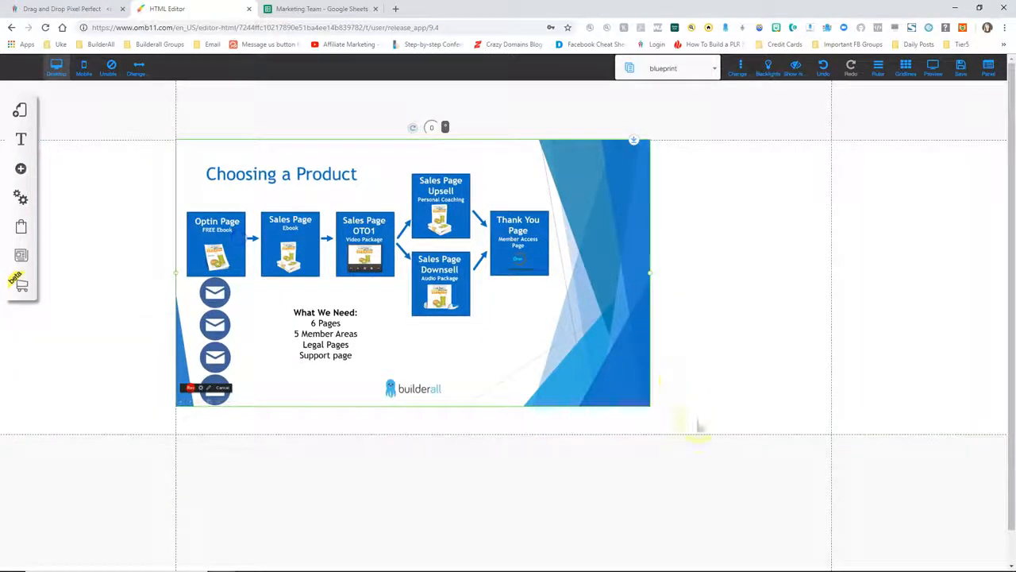
left_click_drag(649, 276, 832, 311)
left_click_drag(930, 455, 917, 536)
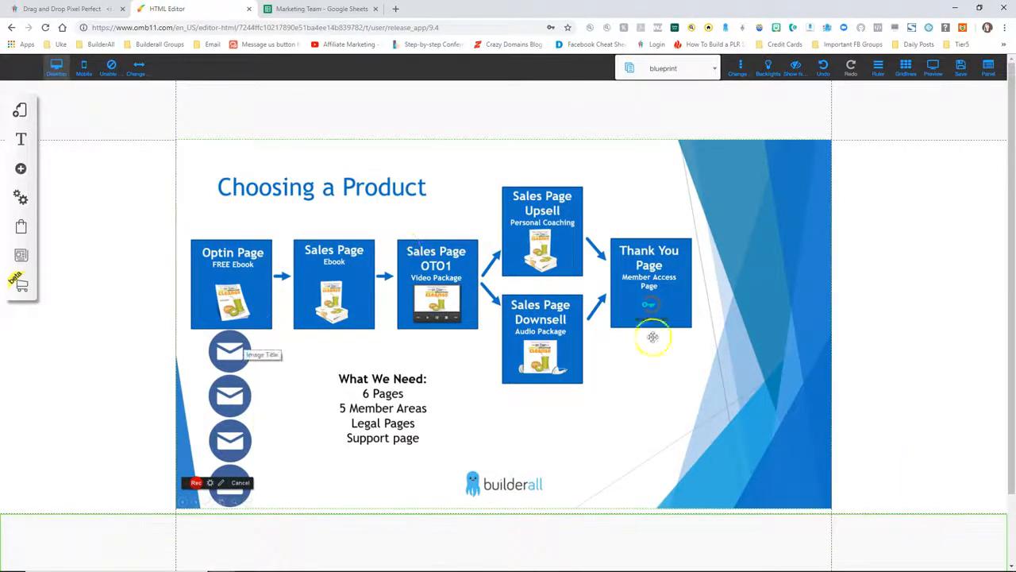
Save and confirm the changes to the blueprint page
left_click(960, 67)
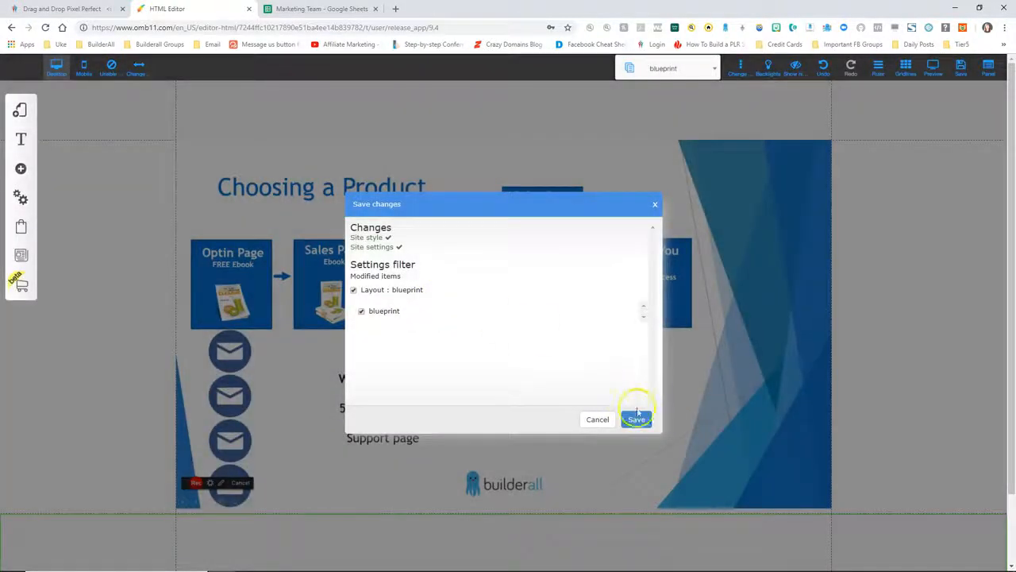
left_click(637, 419)
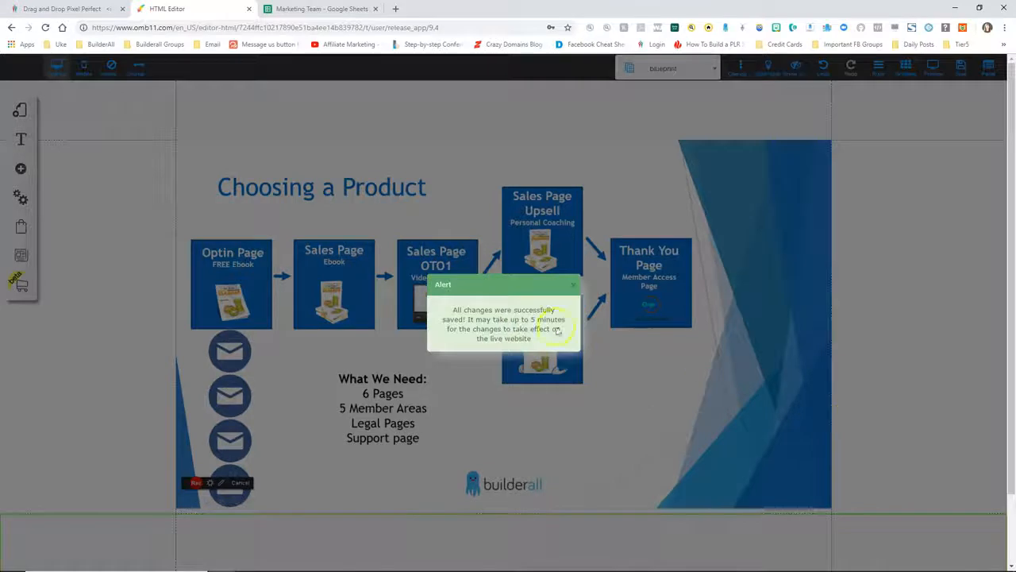
left_click(573, 285)
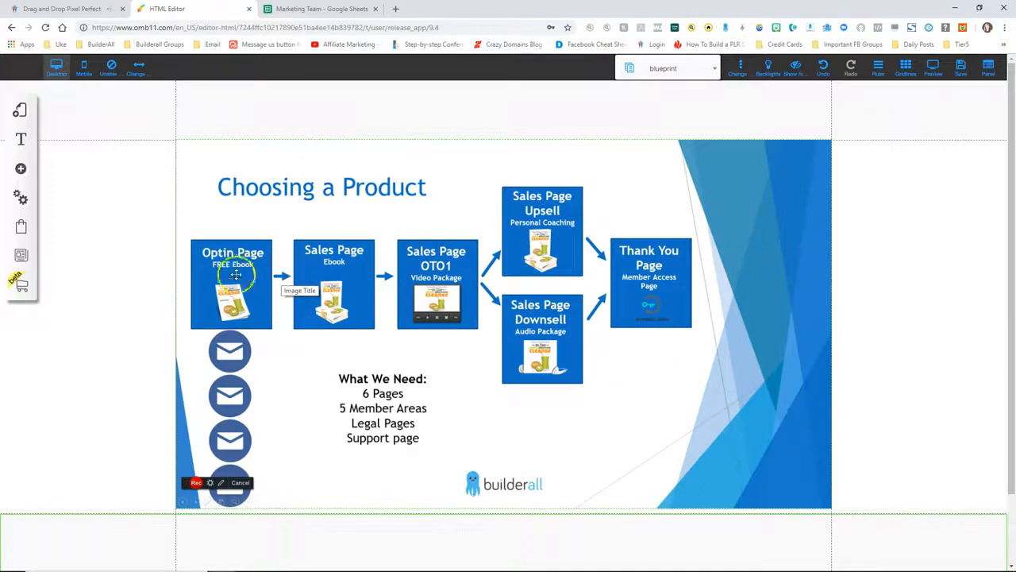
left_click(20, 111)
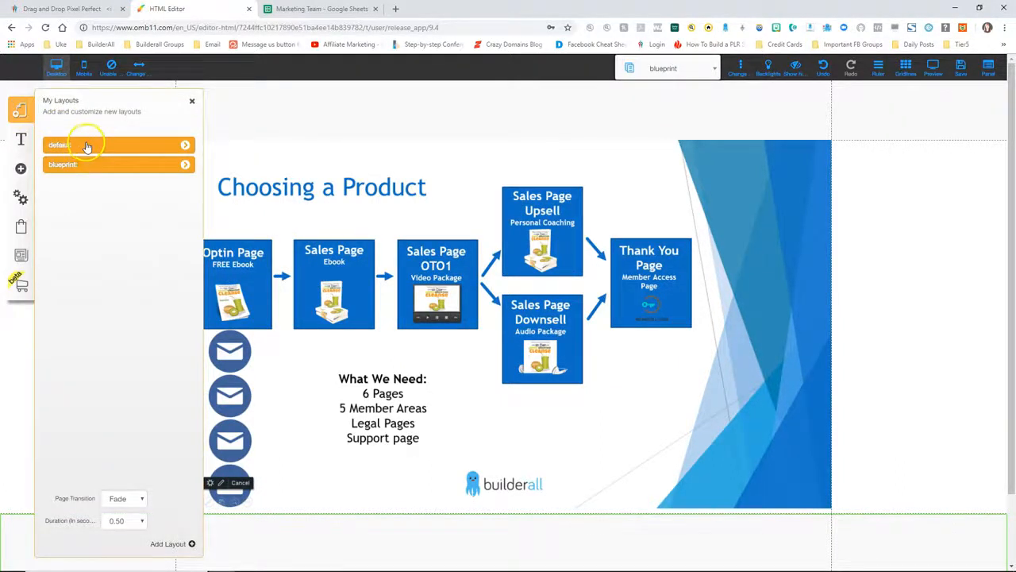
Open the default layout's Home page and add the Get Your Free Stuff Today optin form
left_click(184, 146)
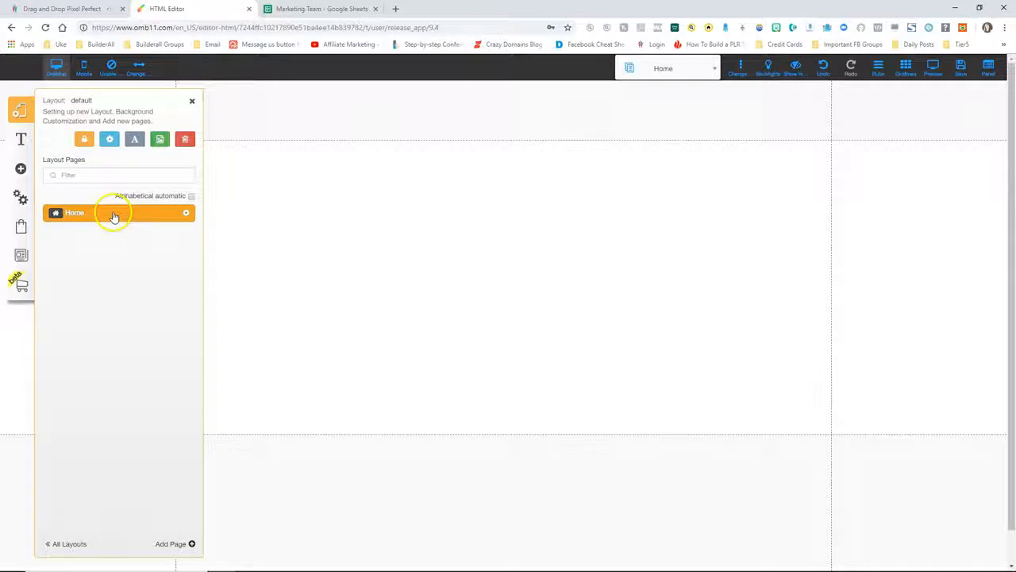
left_click(191, 101)
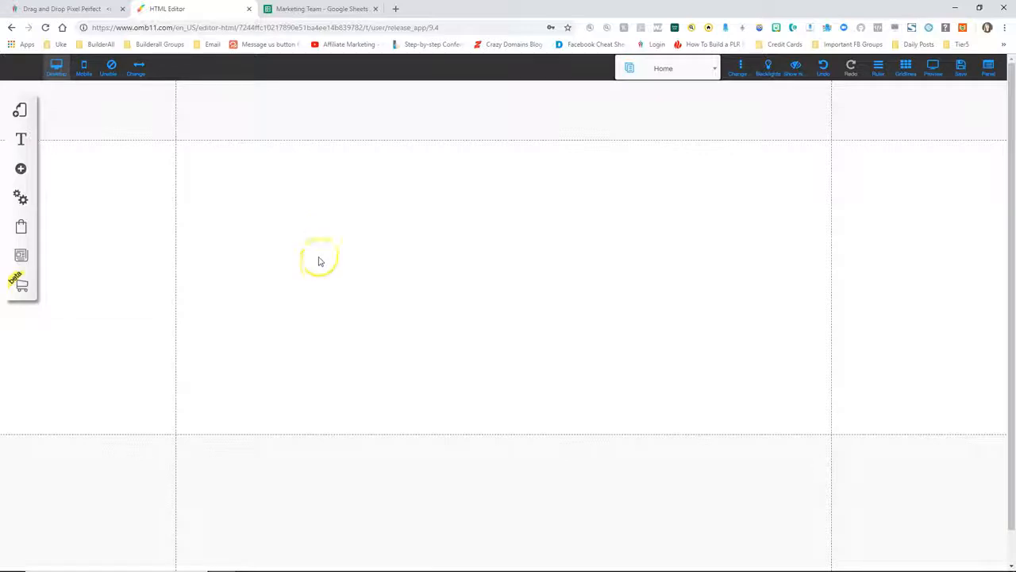
left_click(22, 170)
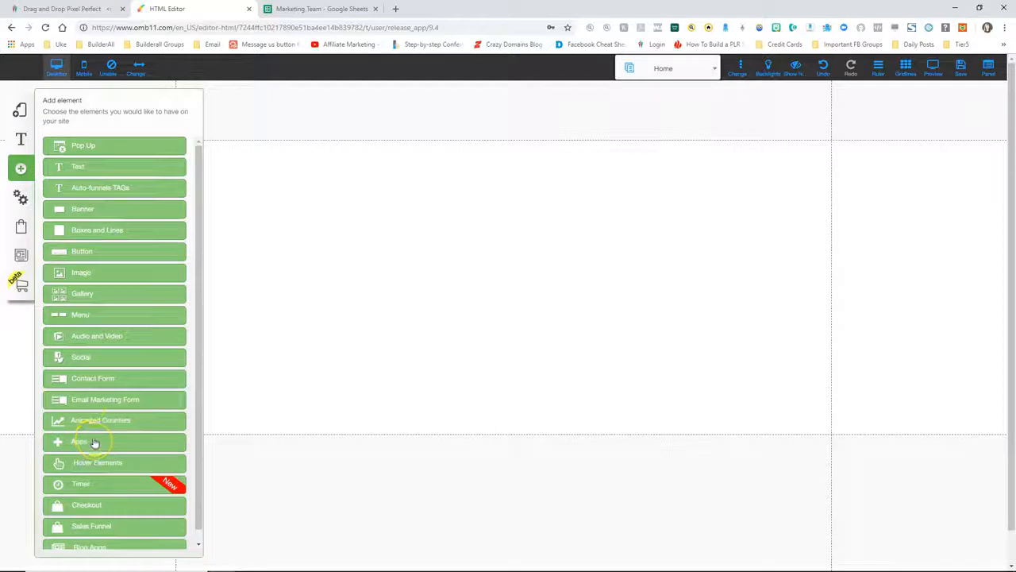
left_click(106, 400)
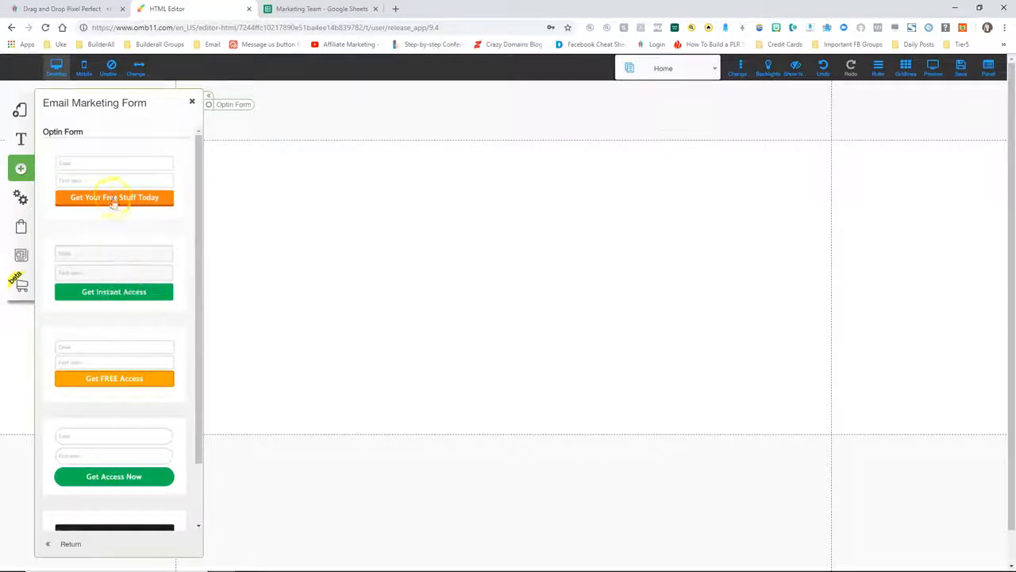
left_click(111, 178)
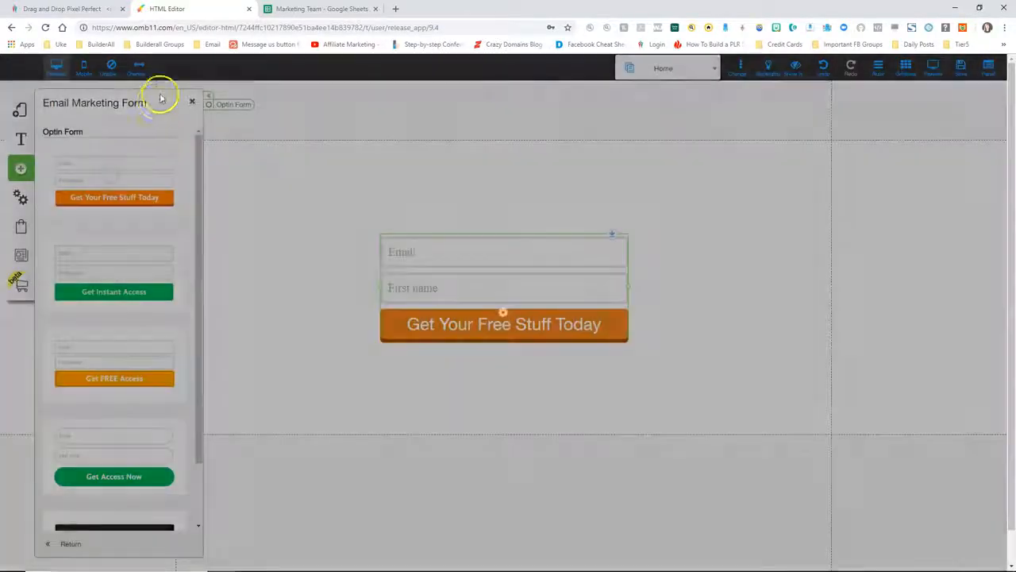
left_click(194, 104)
left_click_drag(497, 278, 471, 279)
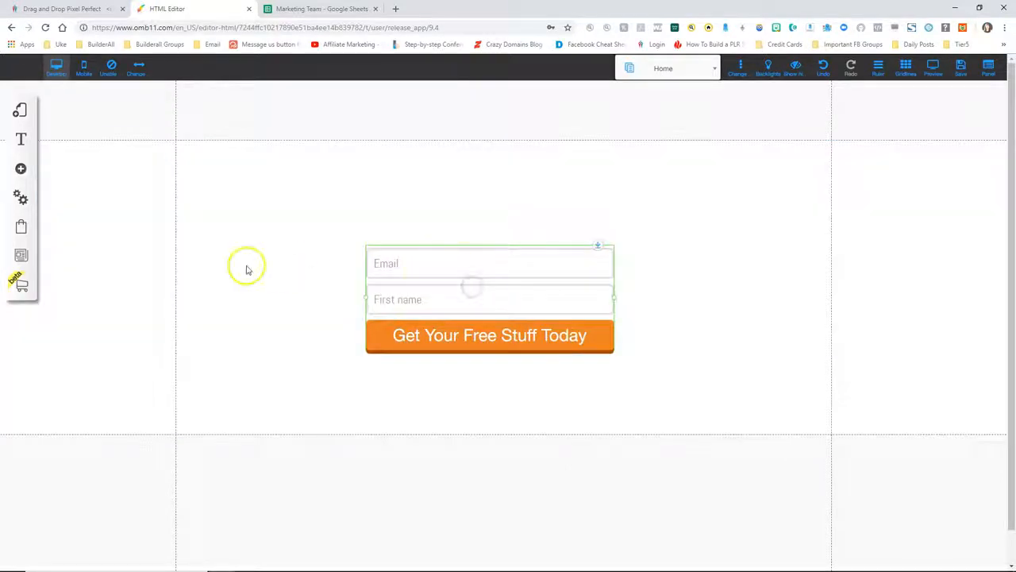
left_click(22, 170)
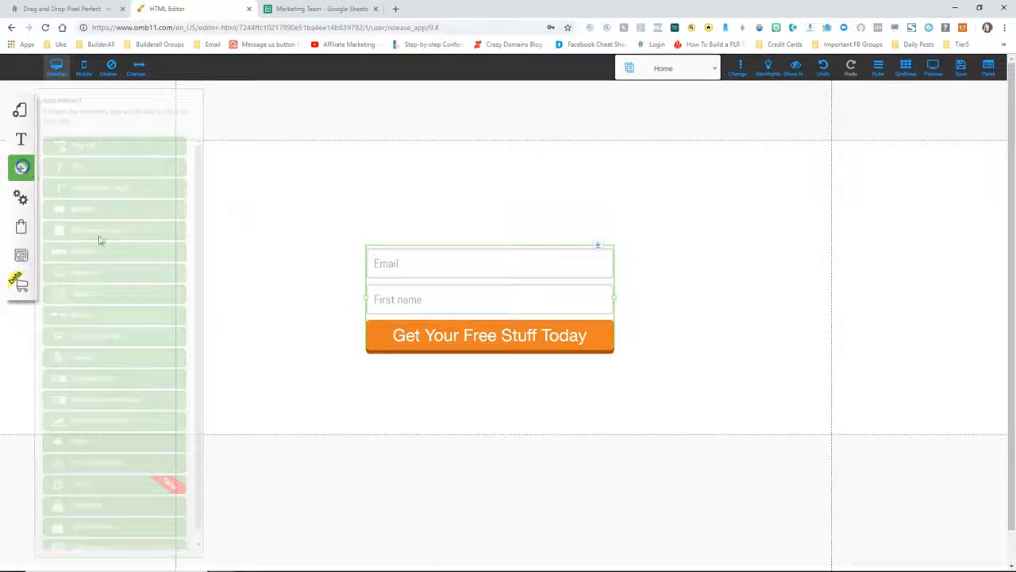
Add a centred 'Optin Form' title and move the optin form up beneath it
left_click(86, 165)
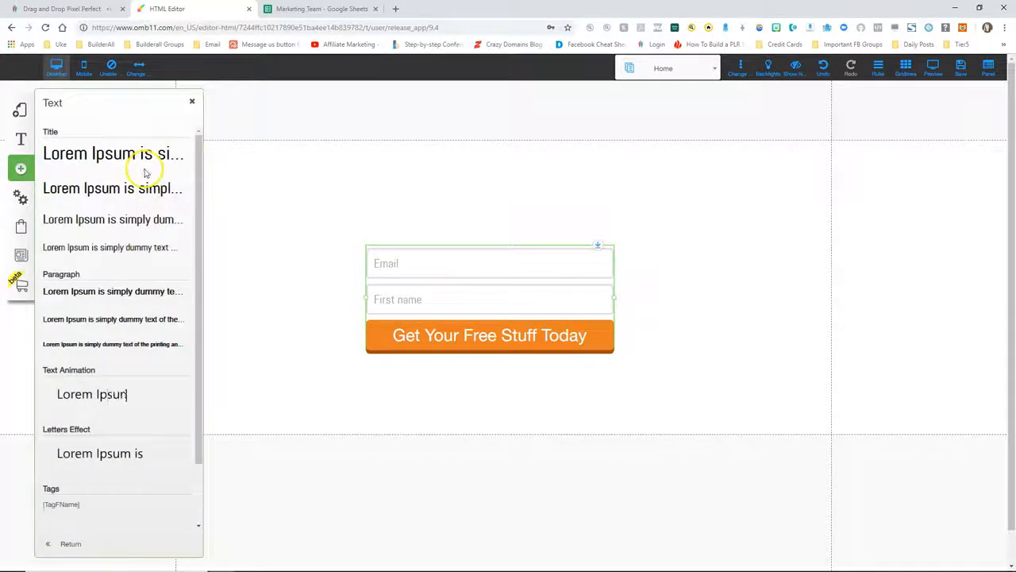
left_click_drag(140, 152, 419, 154)
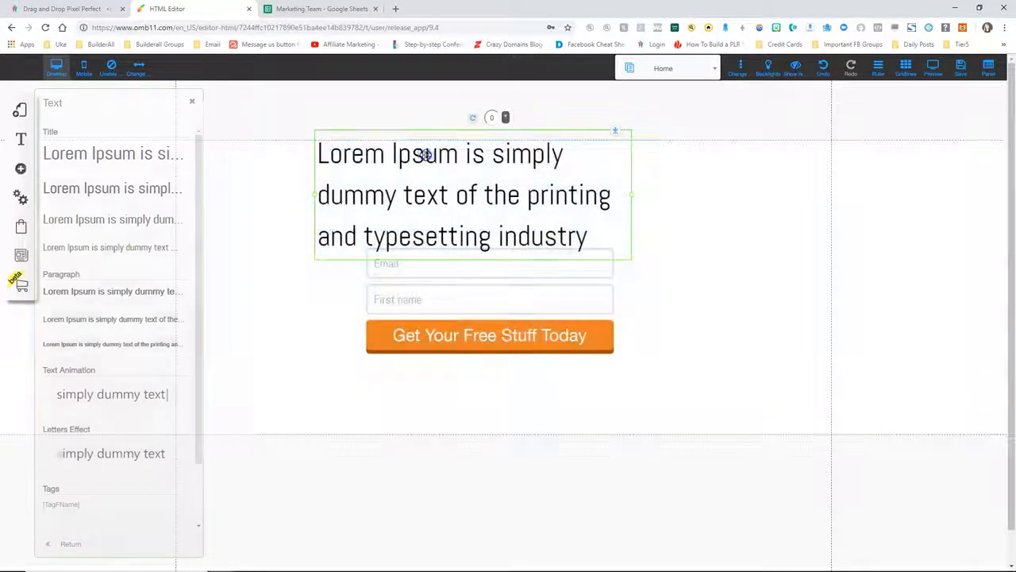
double_click(424, 153)
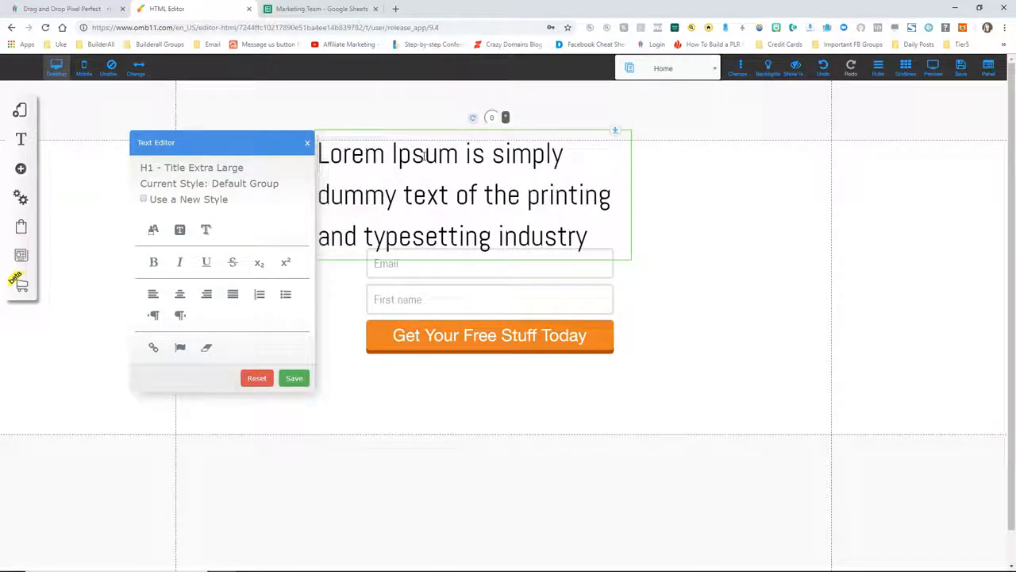
triple_click(424, 153)
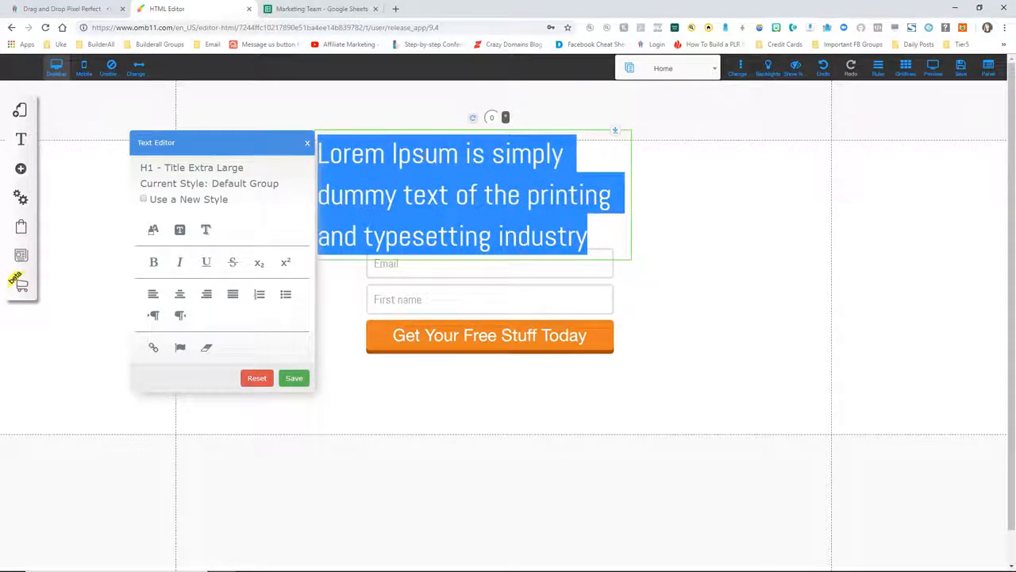
type("Optin Form")
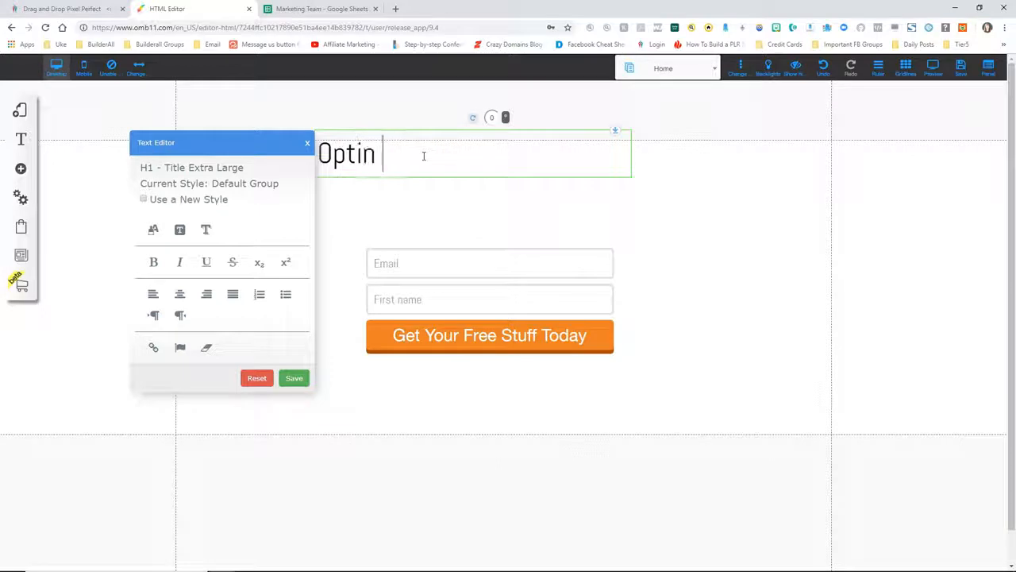
left_click(183, 295)
left_click(308, 142)
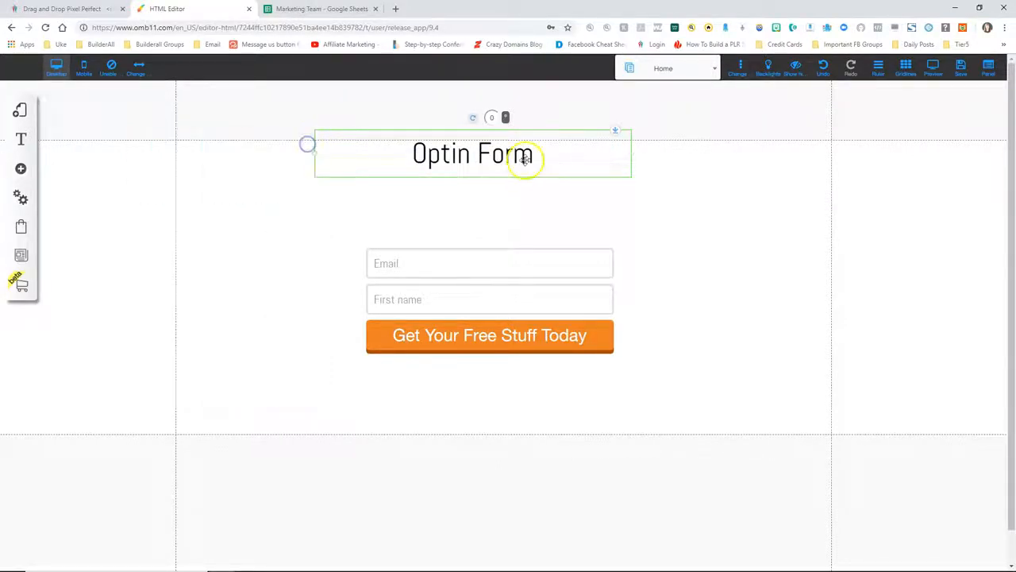
left_click_drag(513, 170, 516, 166)
left_click_drag(482, 300, 471, 261)
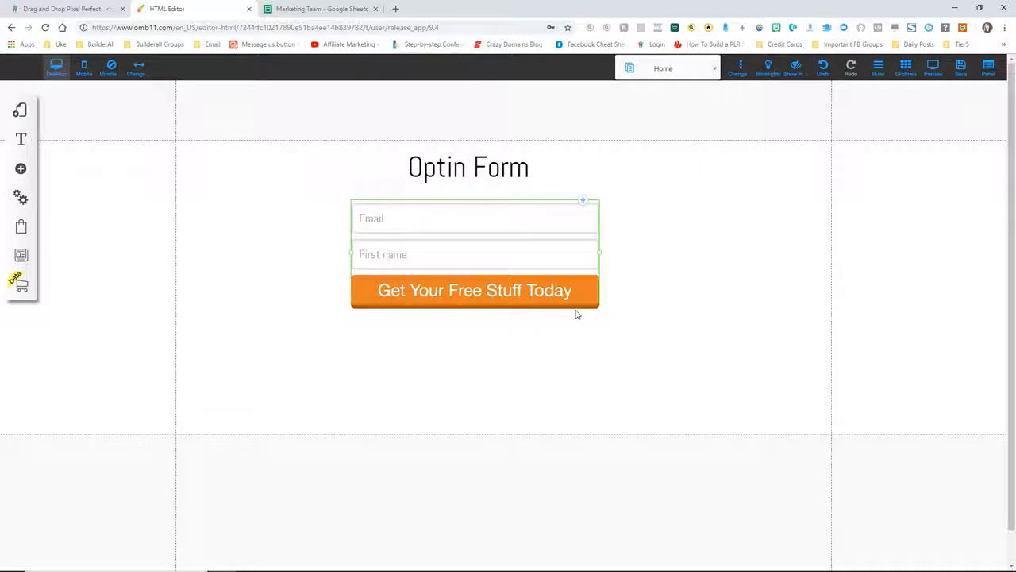
Configure the optin form with MailingBoss and link it to Test List 1
left_click(443, 249)
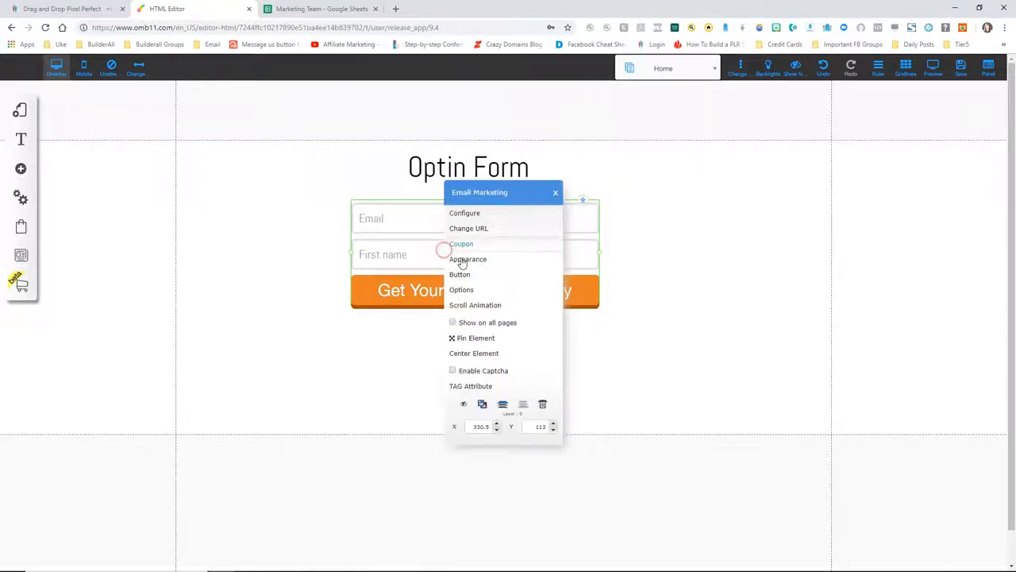
left_click(477, 214)
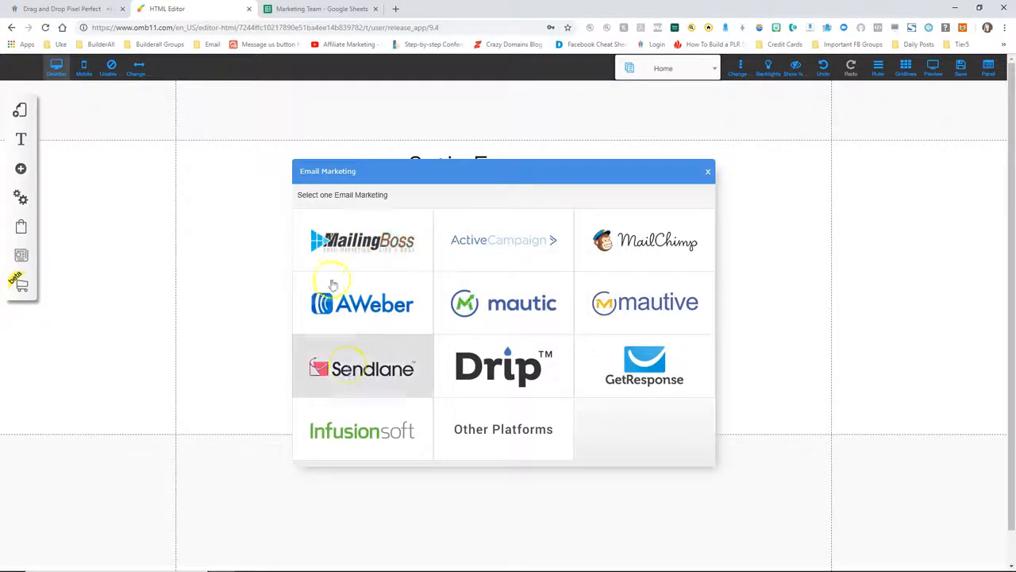
left_click(365, 243)
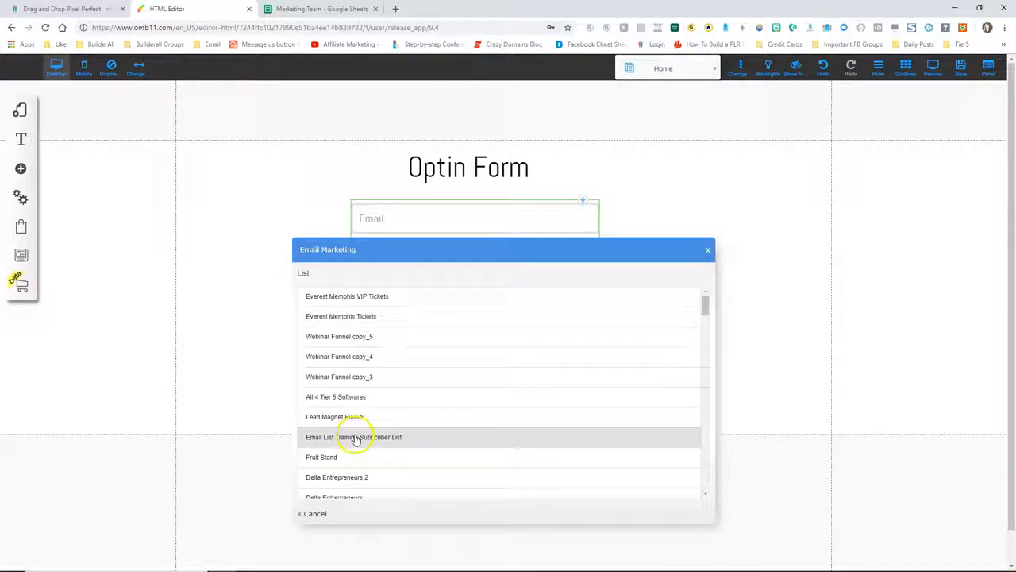
scroll(355, 438, "down", 1)
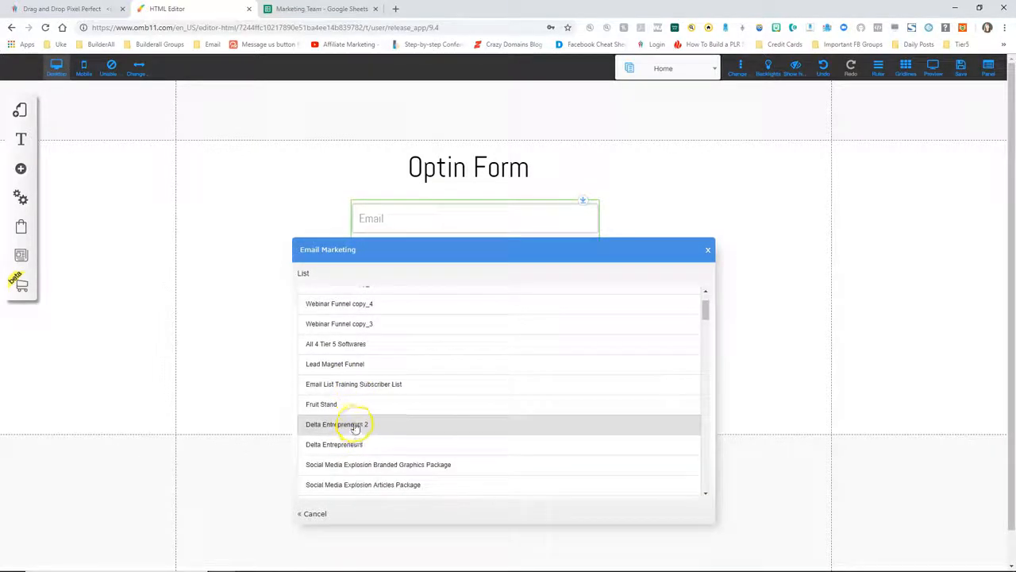
scroll(356, 424, "down", 1)
scroll(361, 424, "down", 2)
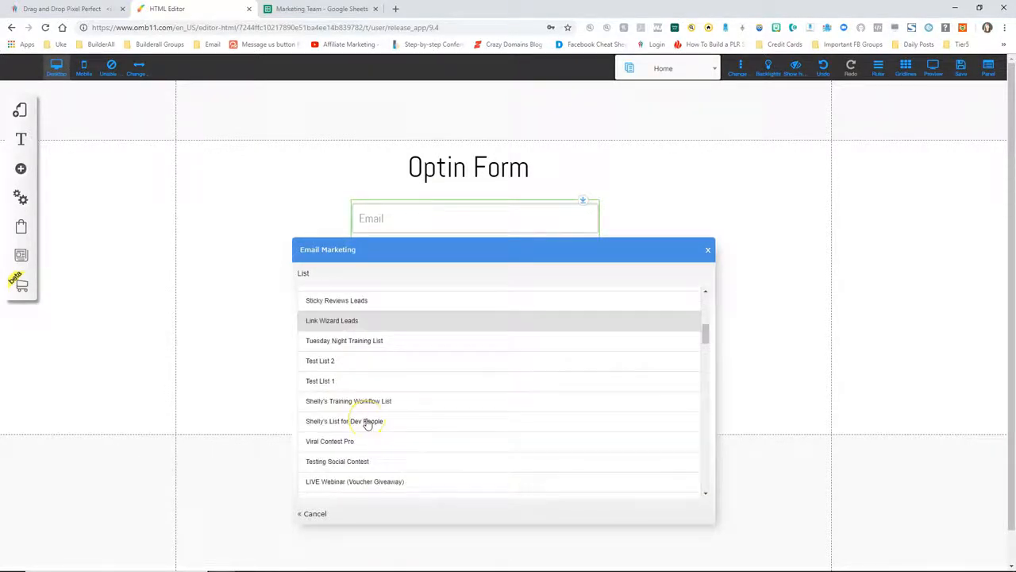
left_click(335, 382)
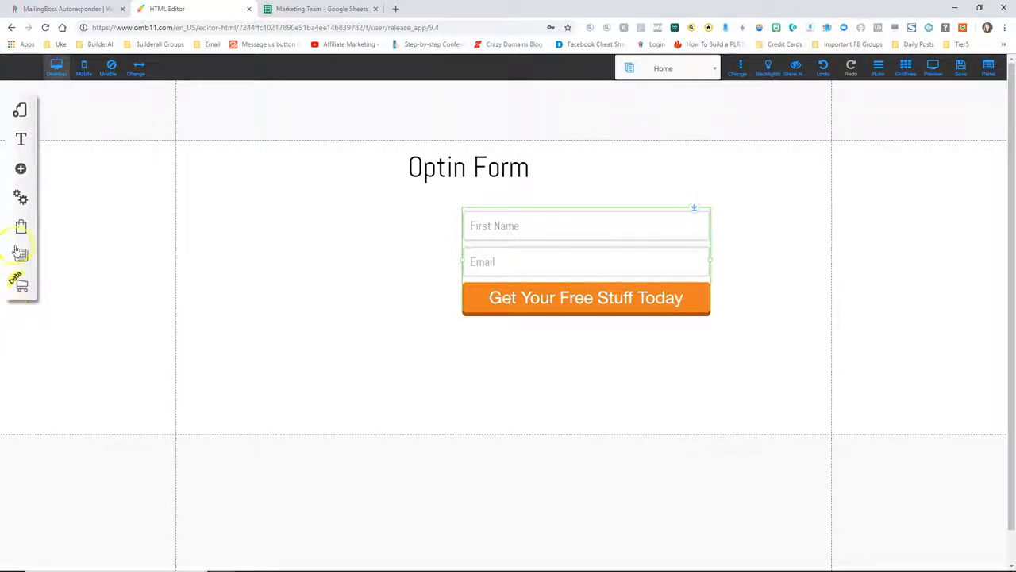
left_click(21, 169)
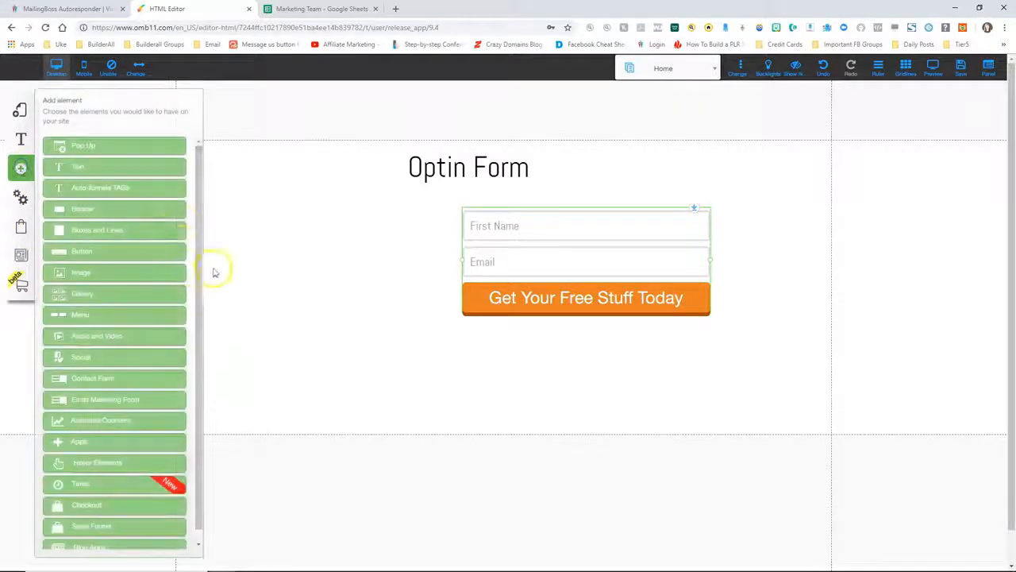
Insert the sunset sample image and move it left on the page
left_click(80, 273)
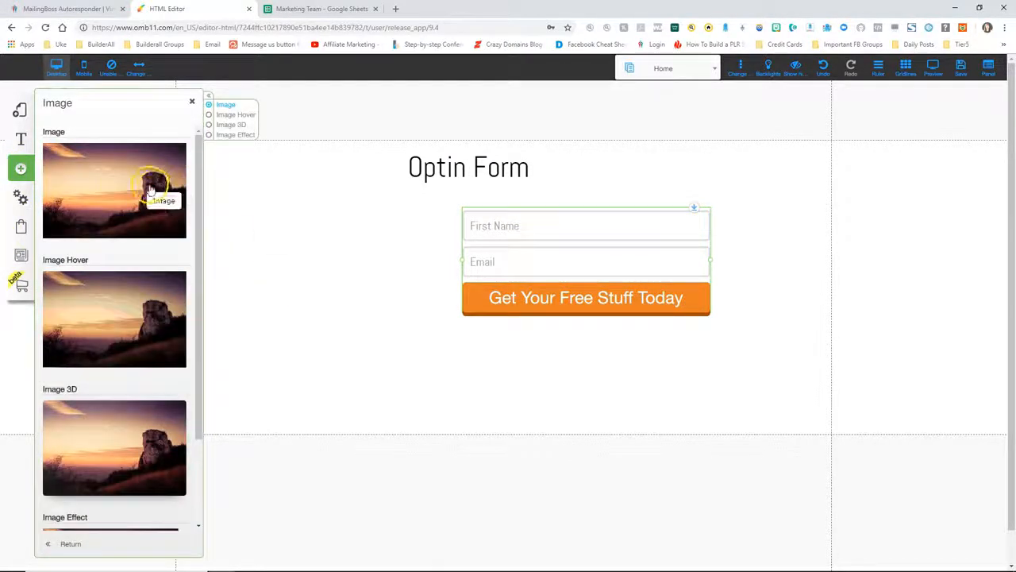
left_click(119, 183)
left_click_drag(463, 268, 342, 258)
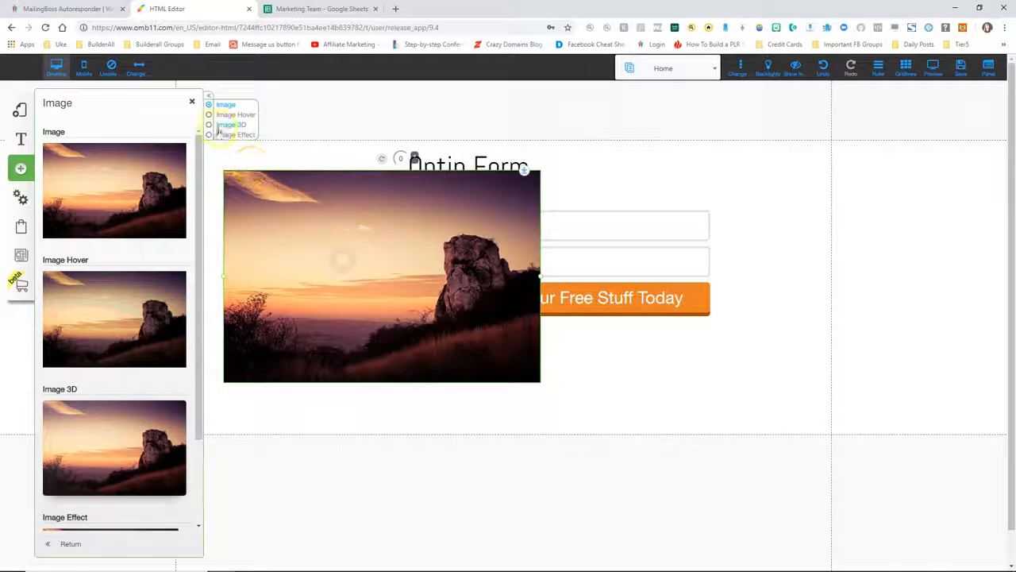
left_click(191, 101)
Upload audio, ebook, free ebook, coaching and video images, then swap the sunset for the free ebook cover
left_click(249, 244)
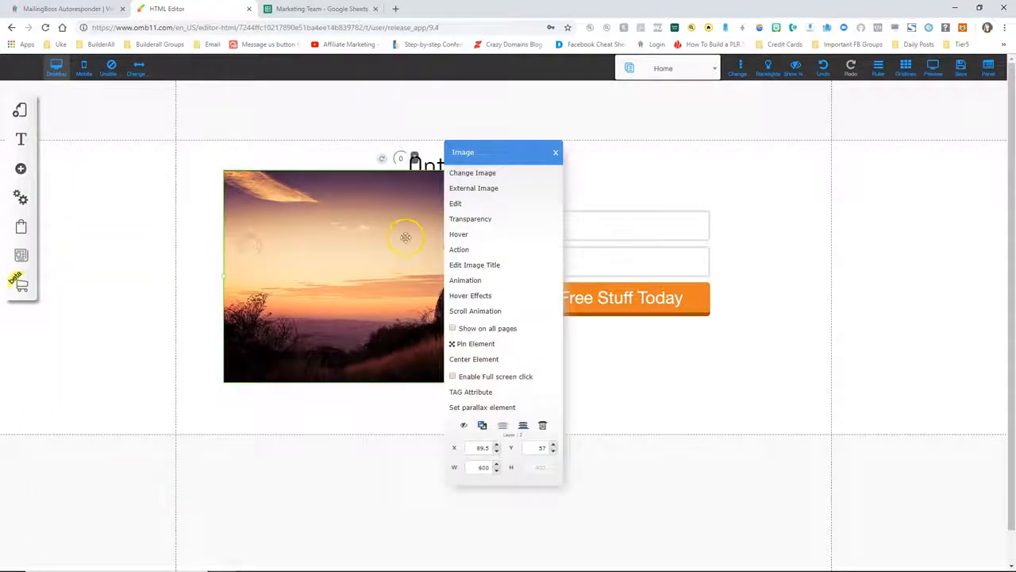
left_click(472, 173)
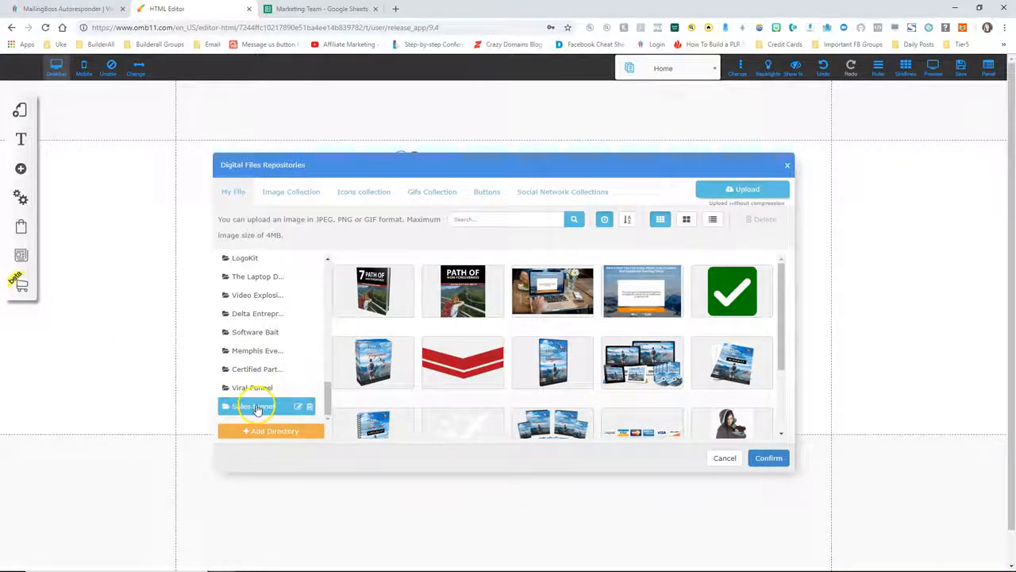
left_click(257, 407)
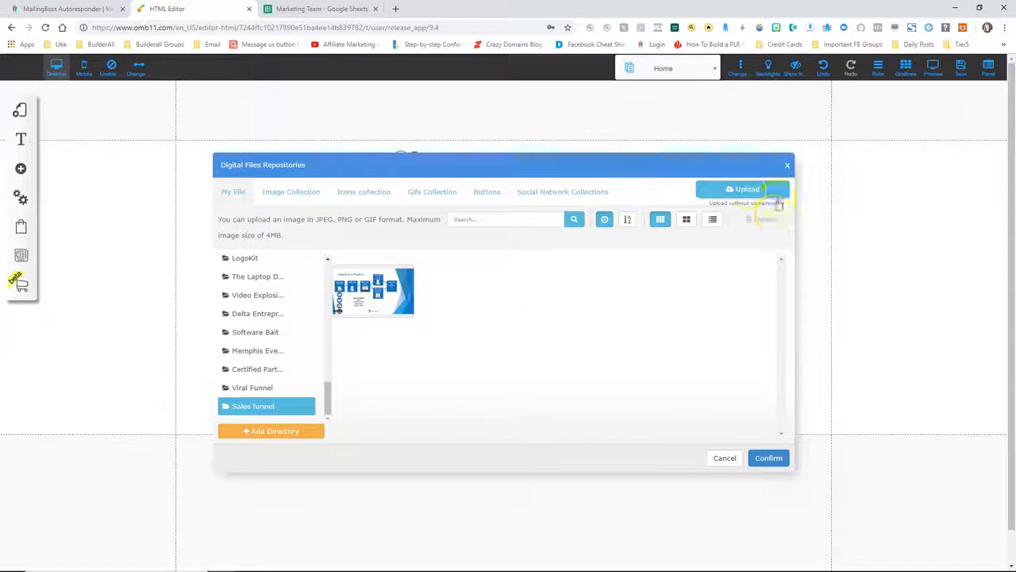
left_click(742, 189)
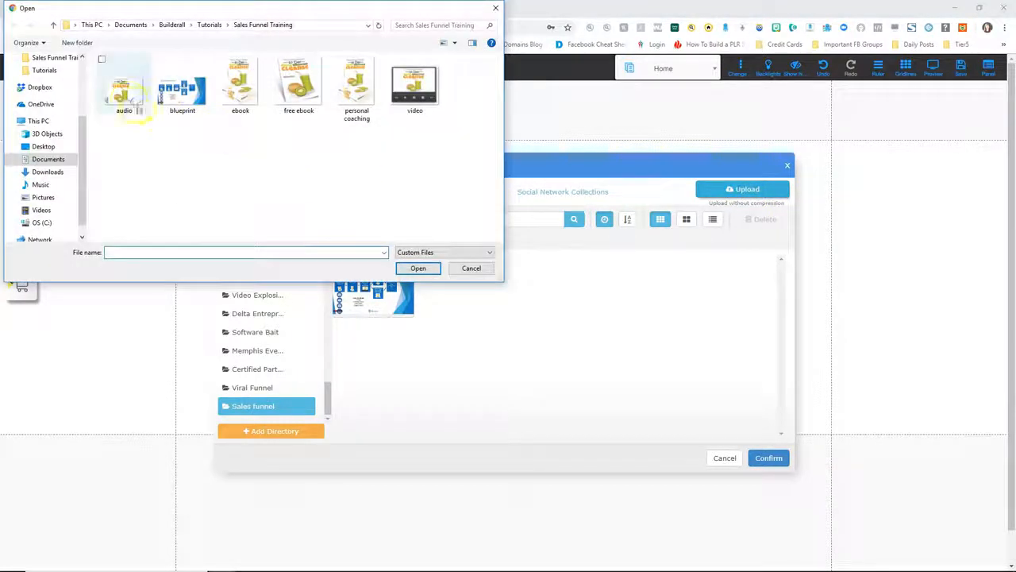
left_click(126, 100)
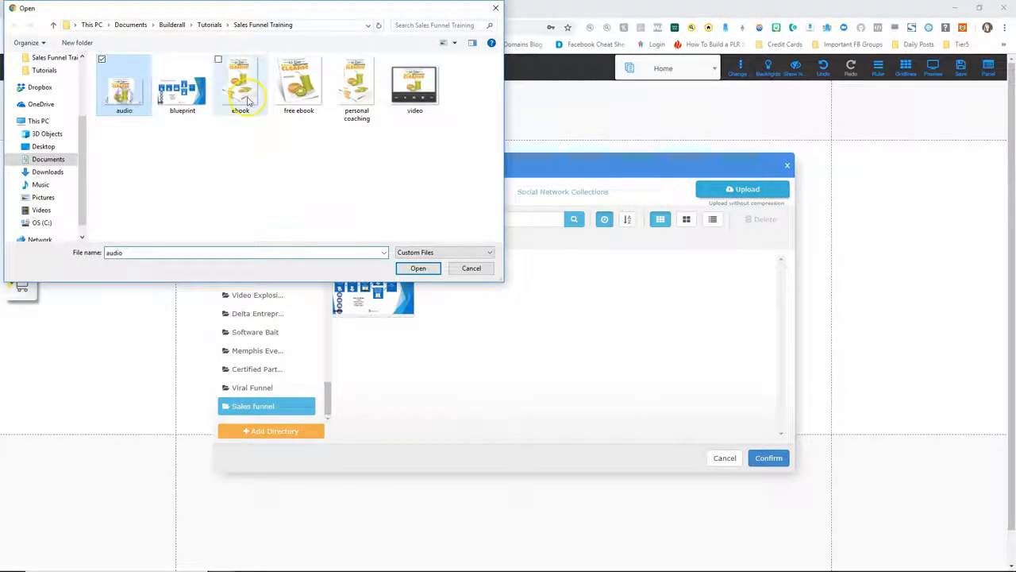
left_click(242, 92, "ctrl")
left_click(299, 91, "ctrl")
left_click(356, 91, "ctrl")
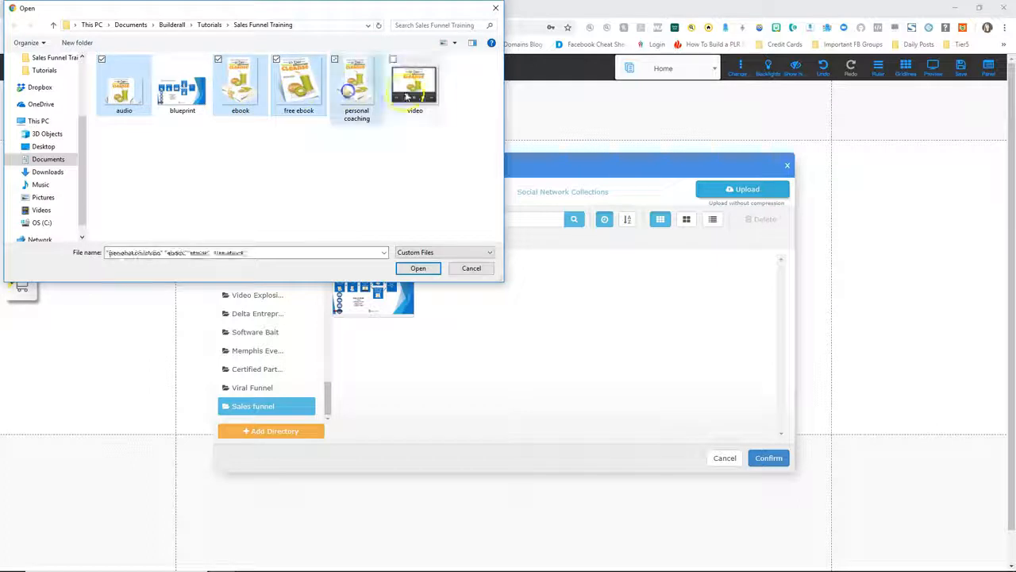
left_click(412, 95, "ctrl")
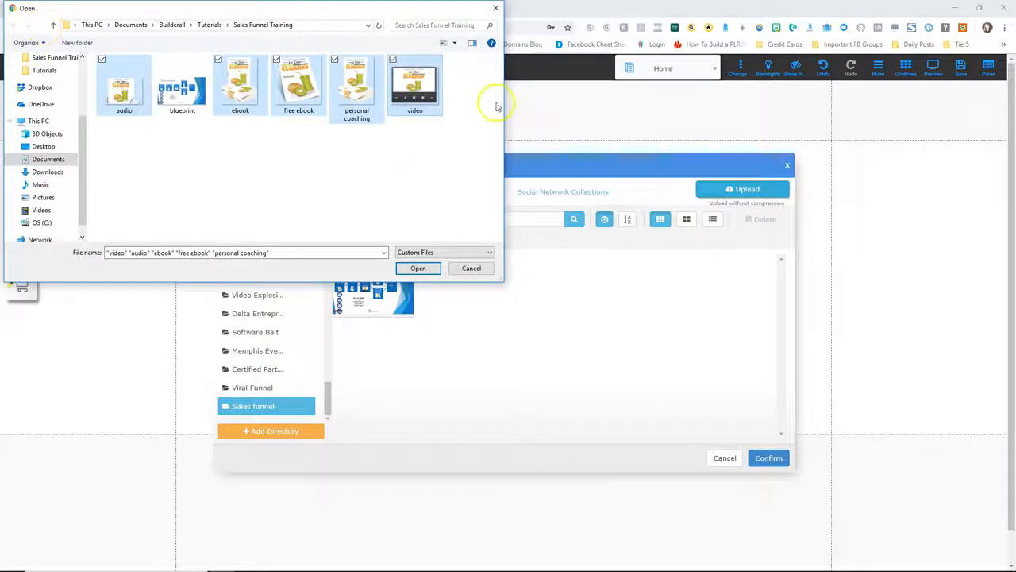
left_click(419, 268)
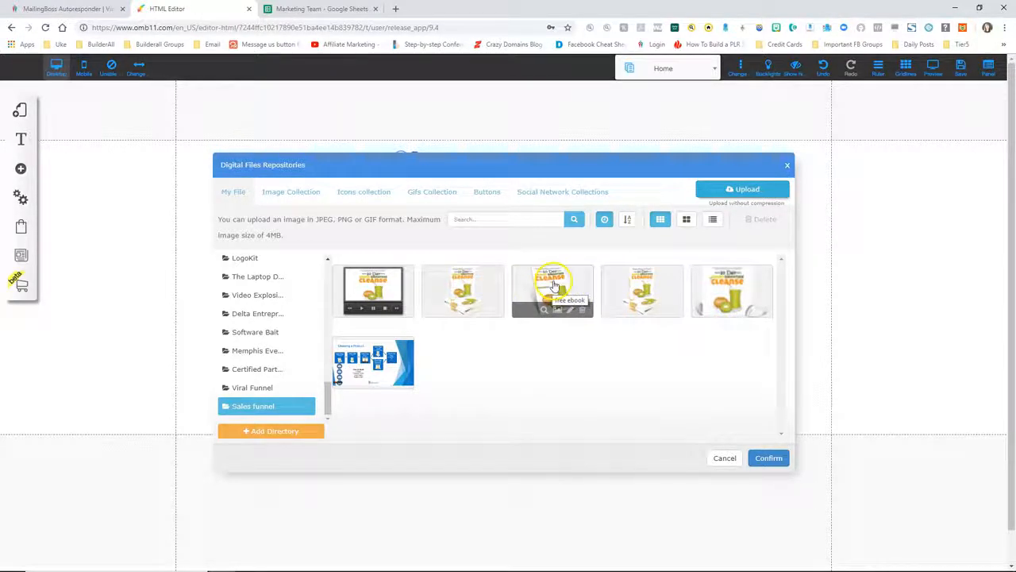
left_click(582, 277)
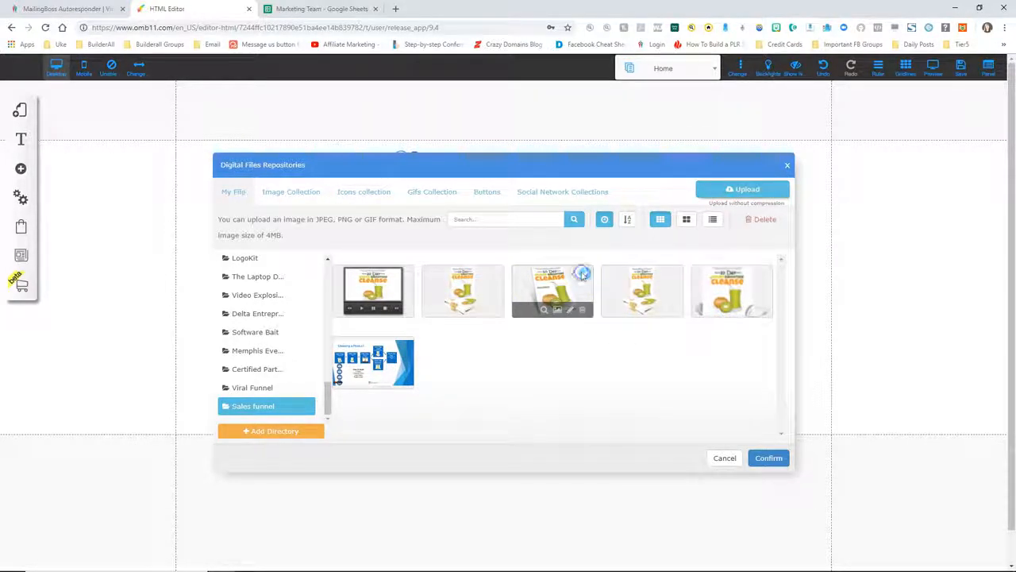
left_click(769, 461)
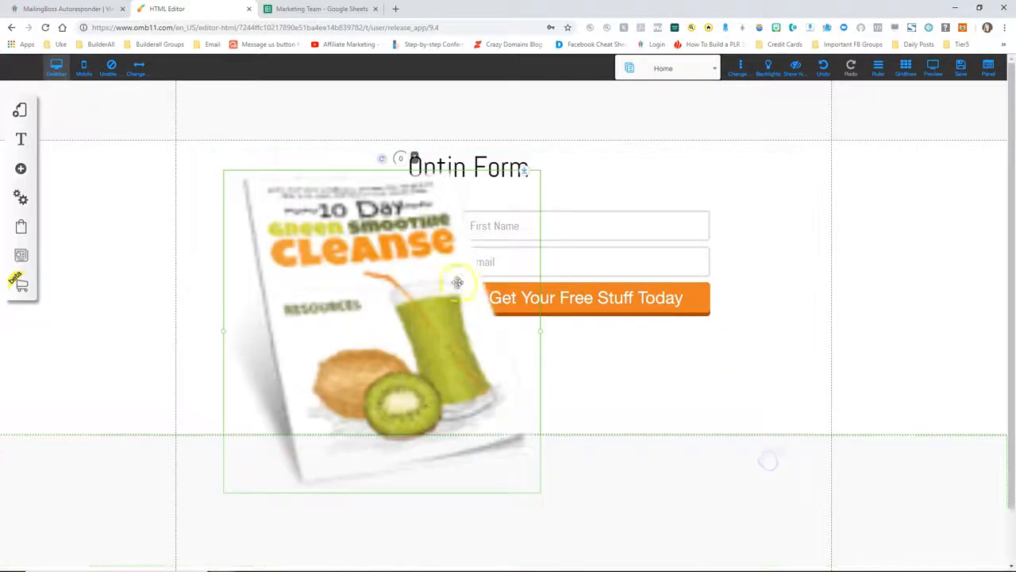
Shrink the ebook cover and align it left of the optin form
left_click_drag(414, 287, 316, 252)
left_click_drag(279, 213, 400, 259)
left_click_drag(312, 257, 336, 254)
left_click_drag(533, 259, 508, 251)
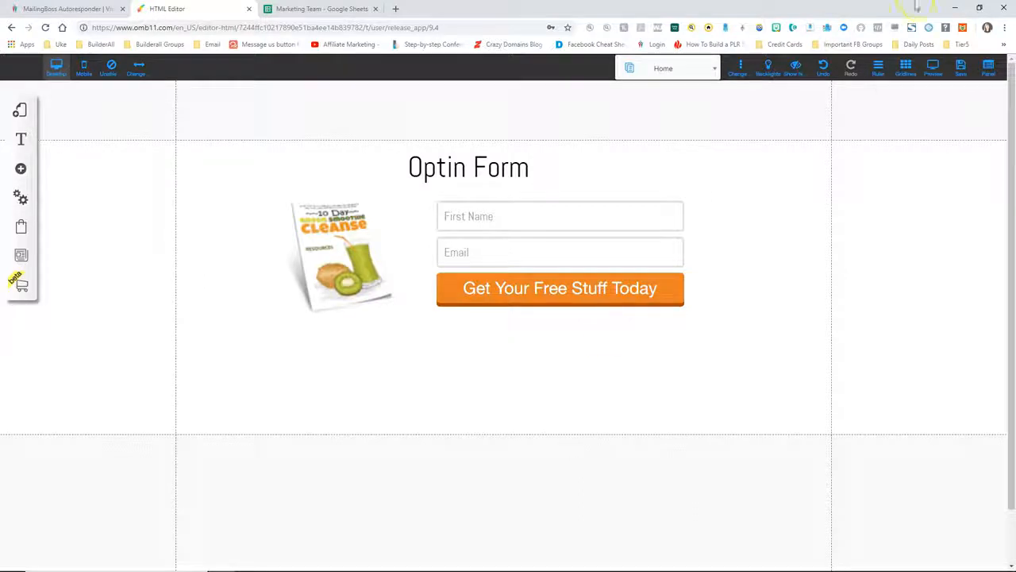
Save the page changes and dismiss the saved alert
left_click(962, 65)
left_click(636, 419)
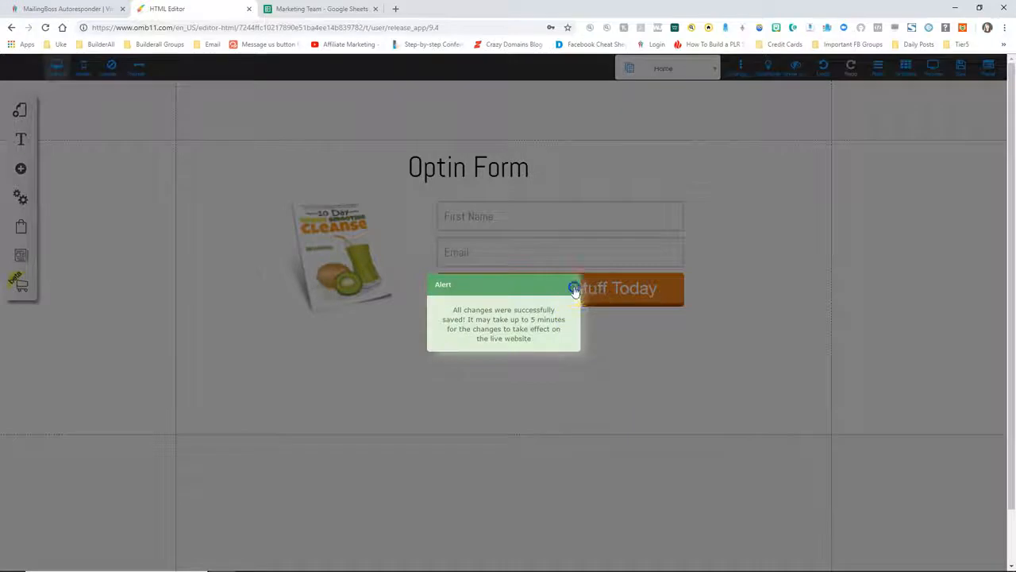
left_click(573, 284)
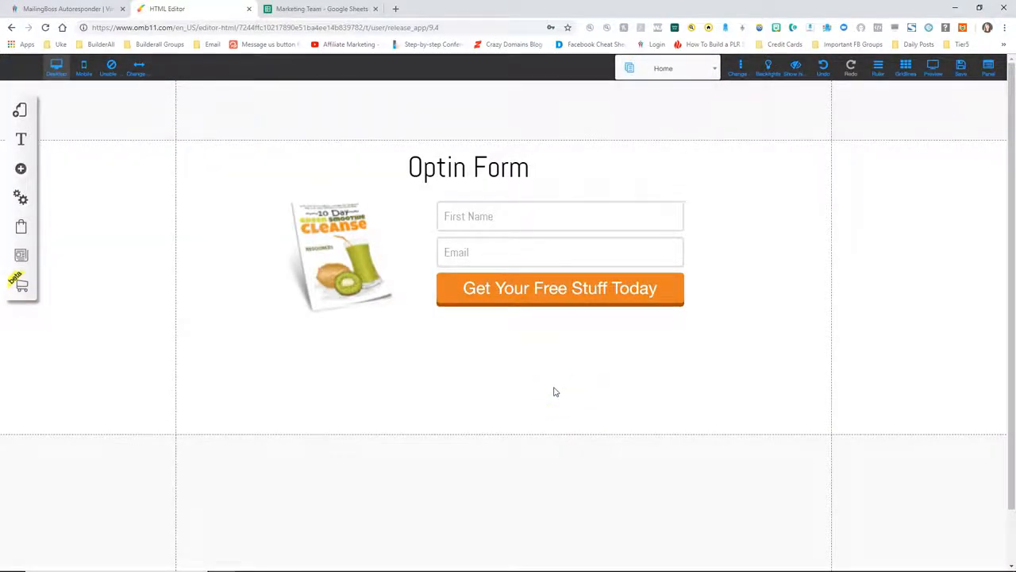
Browse the default layout's pages, briefly checking the template chooser and Home page settings
left_click(20, 111)
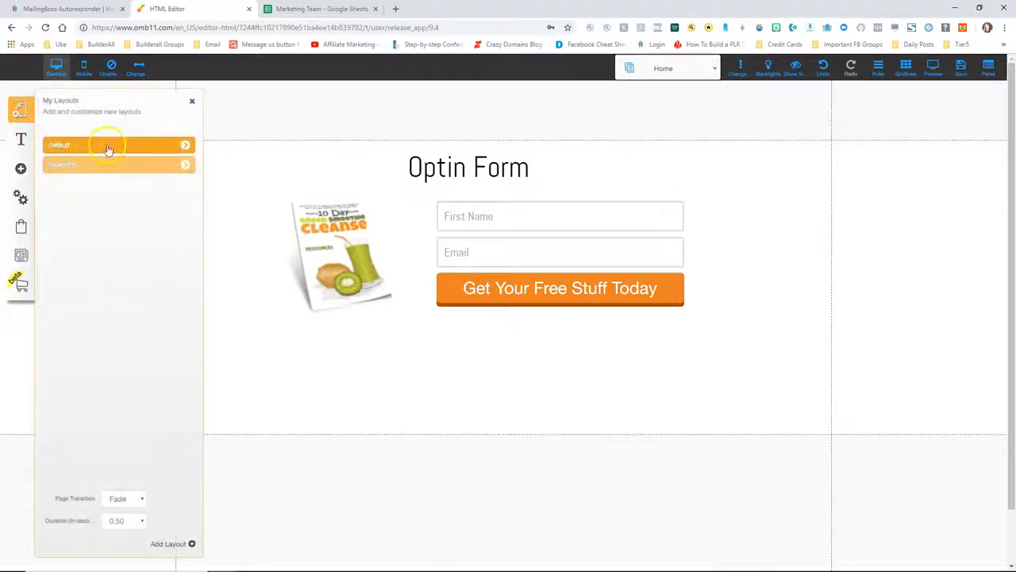
left_click(185, 145)
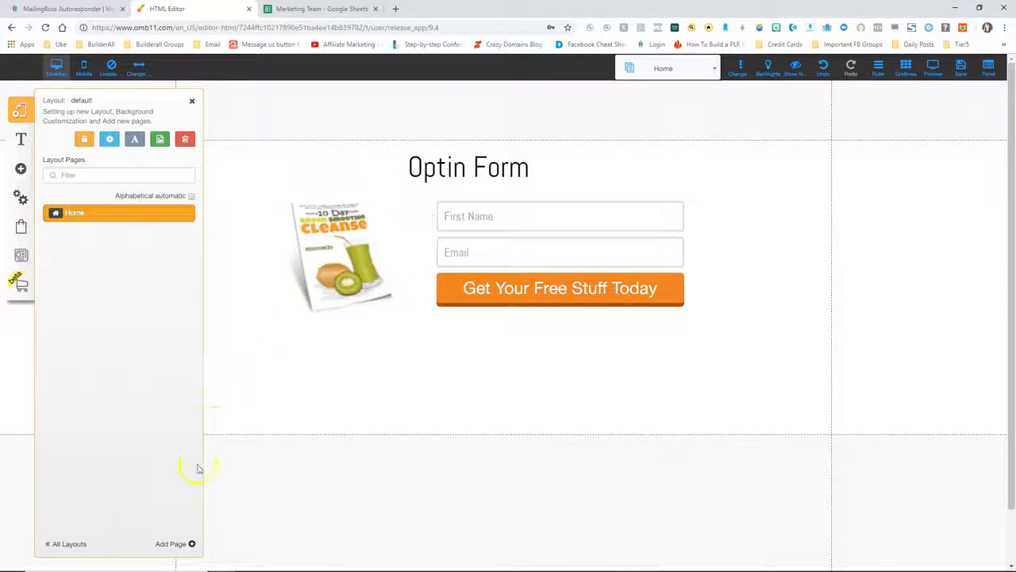
left_click(173, 545)
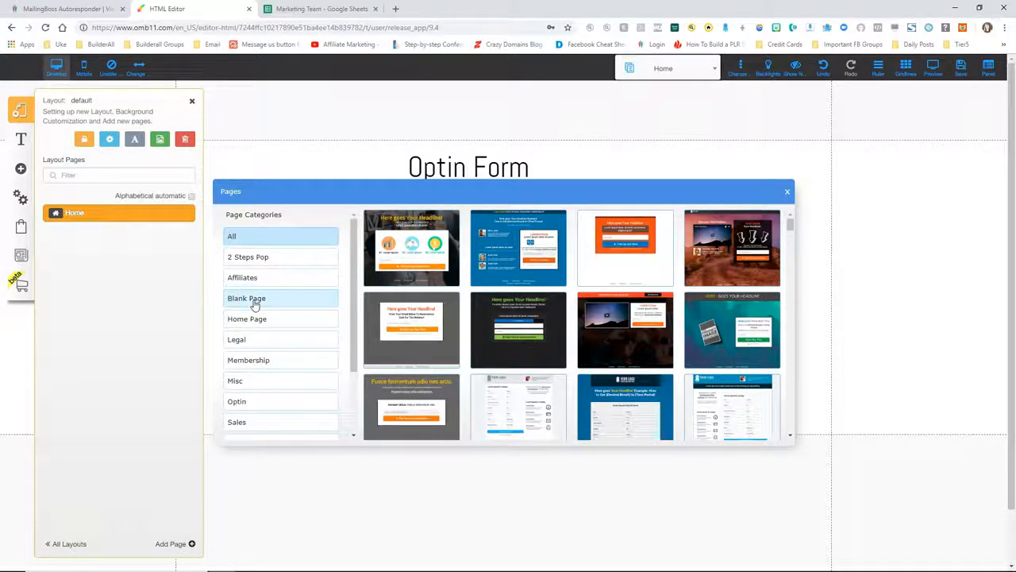
left_click(790, 195)
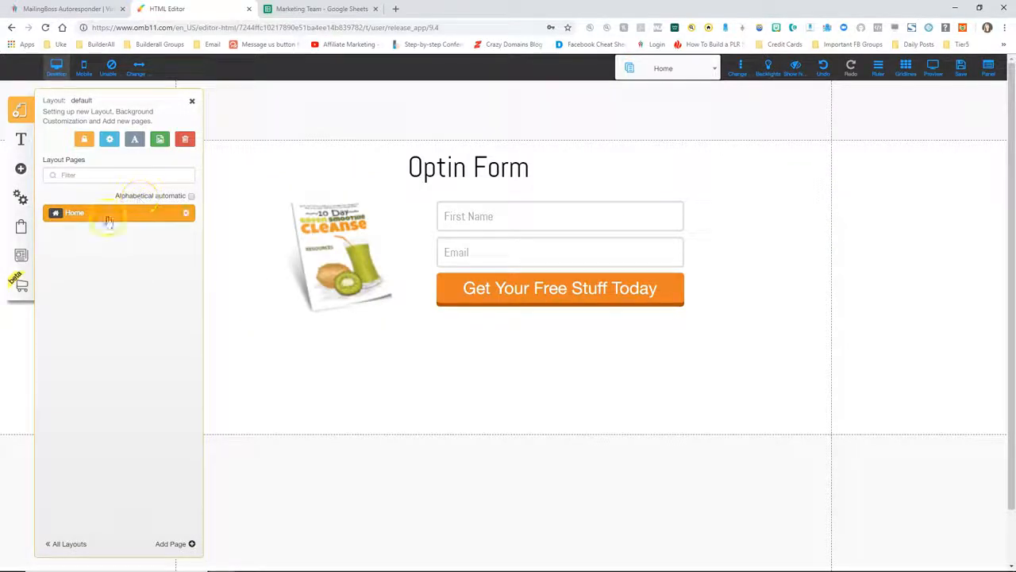
left_click(187, 216)
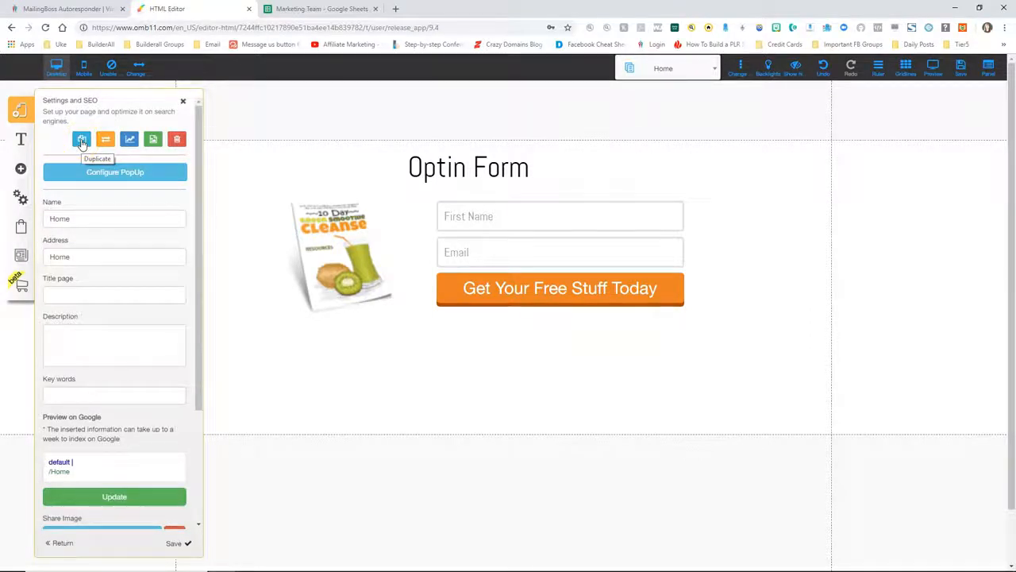
left_click(58, 544)
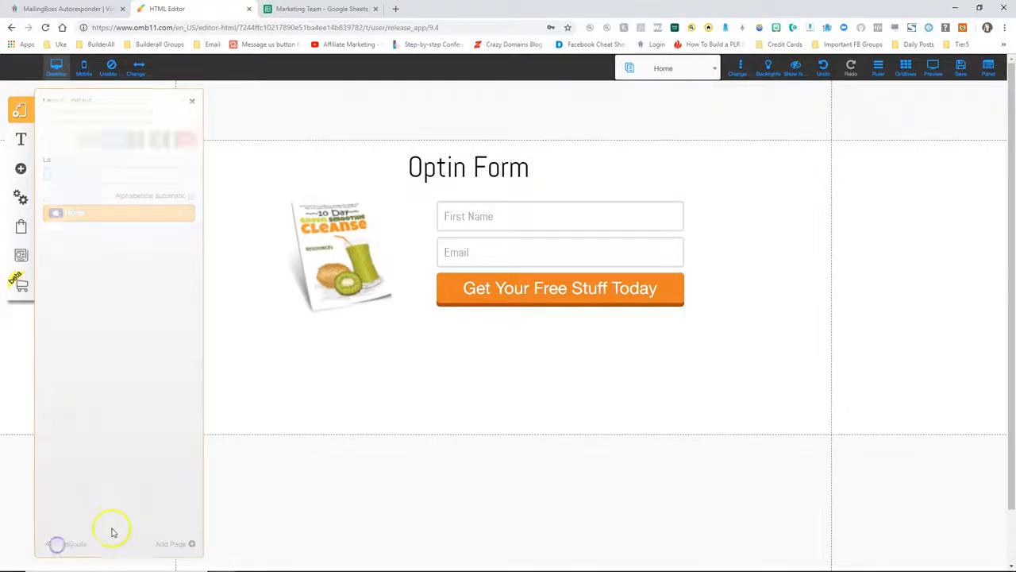
Create a blank page named 'ebook sales page' and close the pages panel
left_click(168, 545)
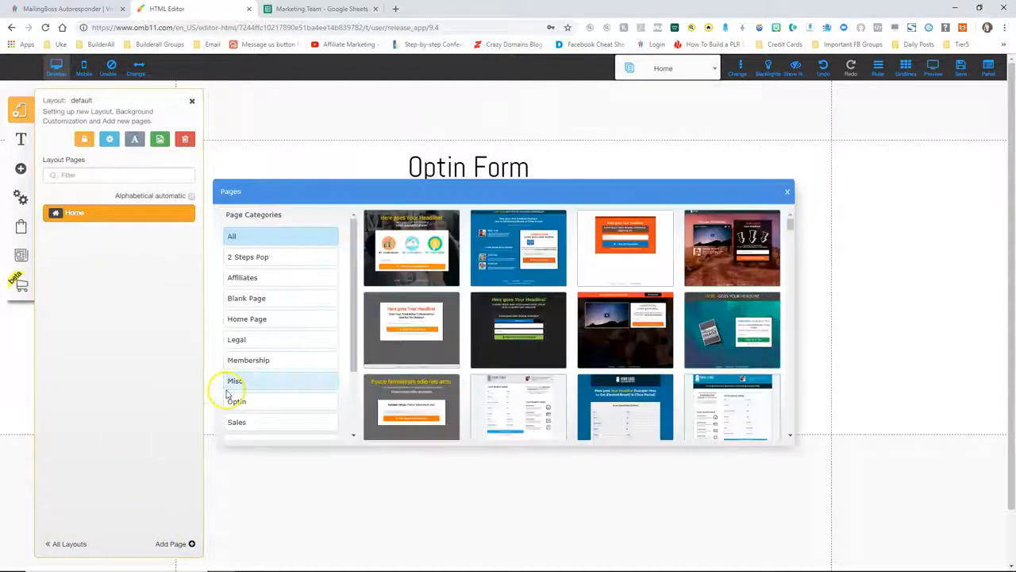
left_click(258, 298)
left_click(429, 245)
left_click(427, 408)
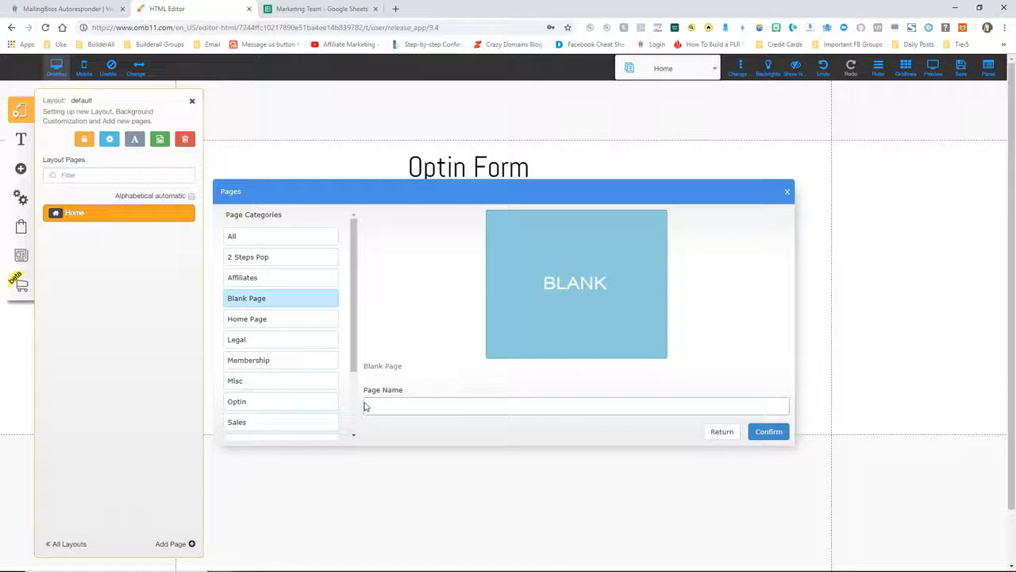
type("ebook sales page")
left_click(766, 432)
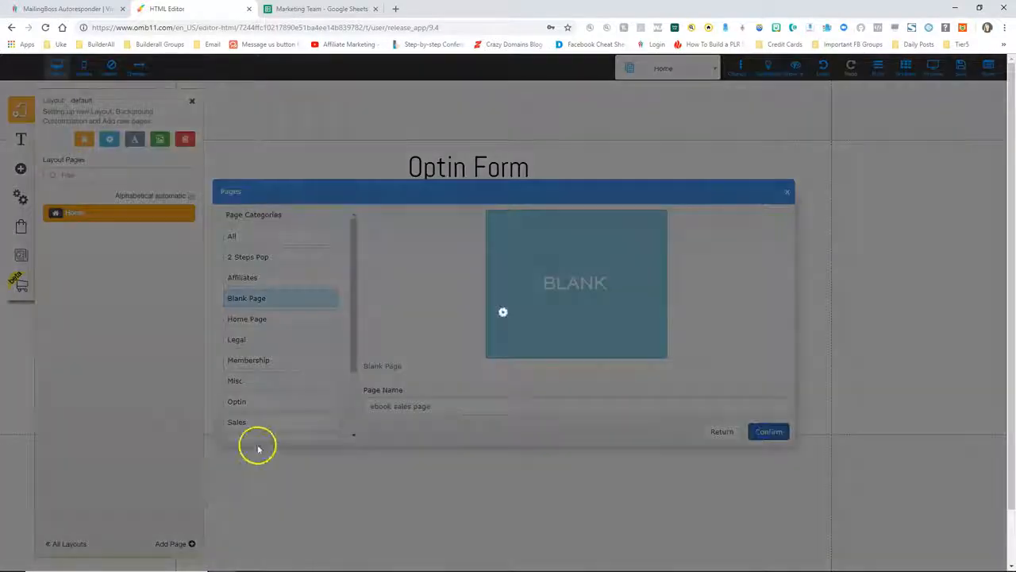
left_click(193, 104)
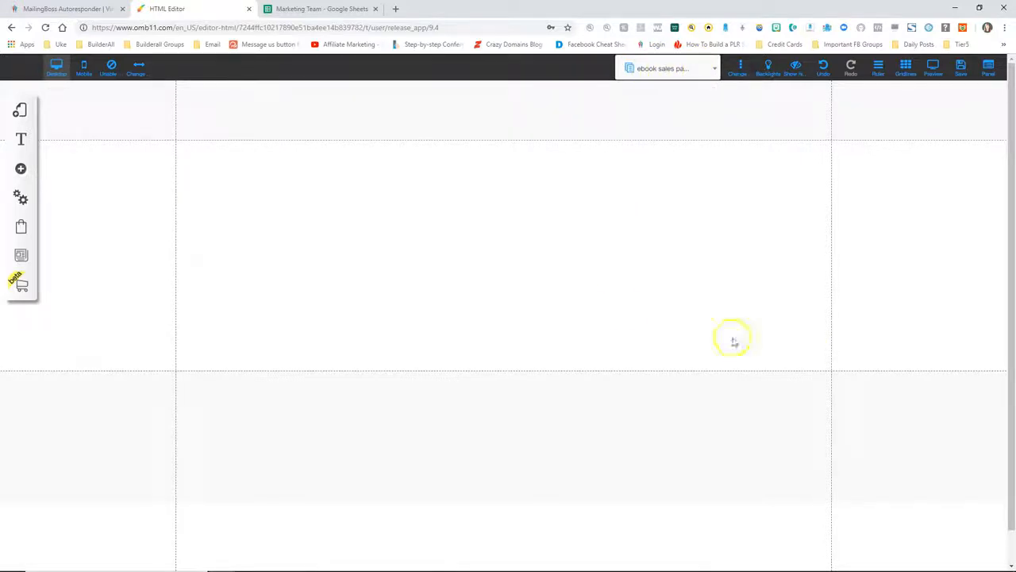
Make the top section taller and place a basic image toward the upper left
left_click_drag(932, 399, 941, 514)
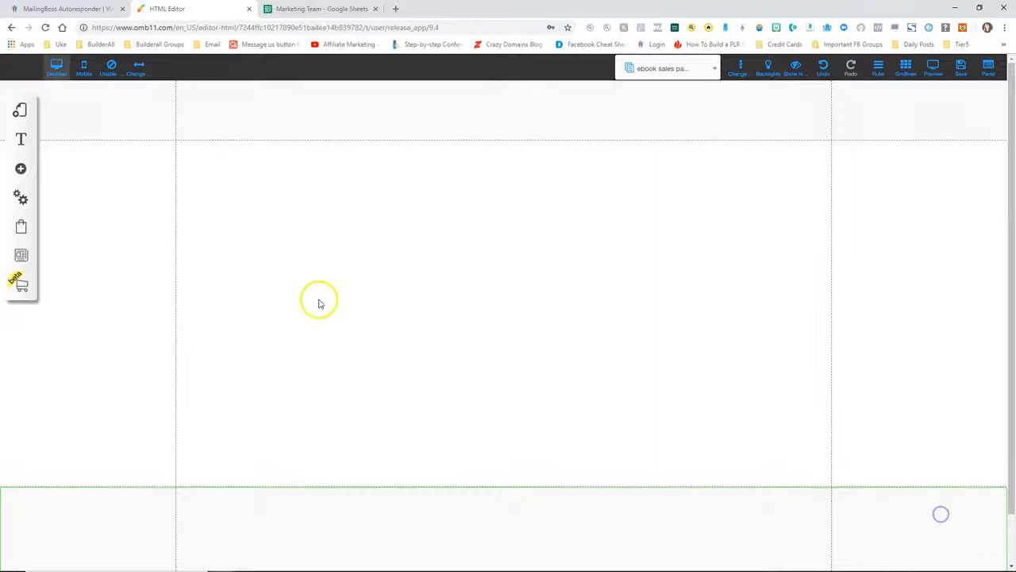
left_click(22, 170)
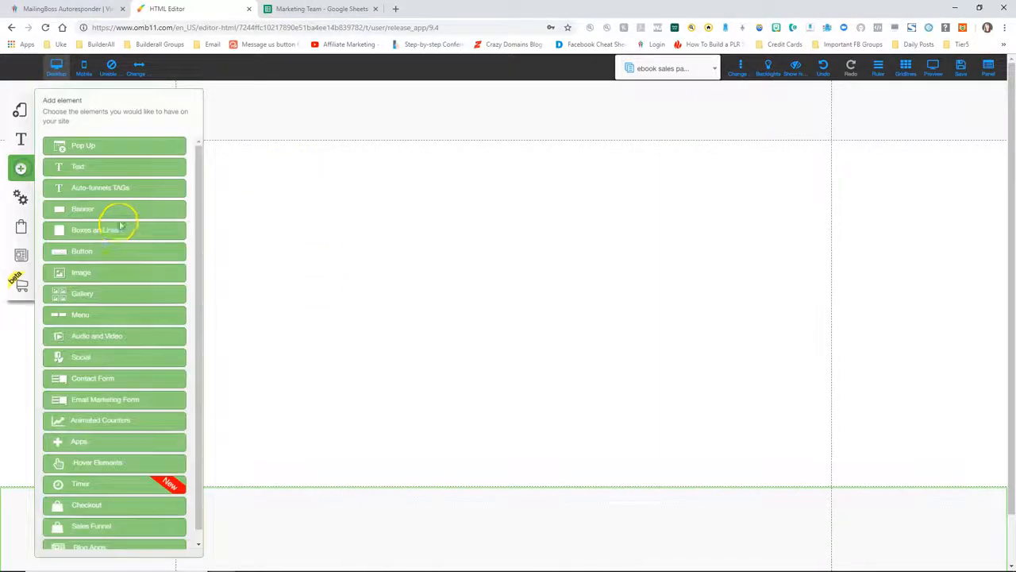
left_click(85, 273)
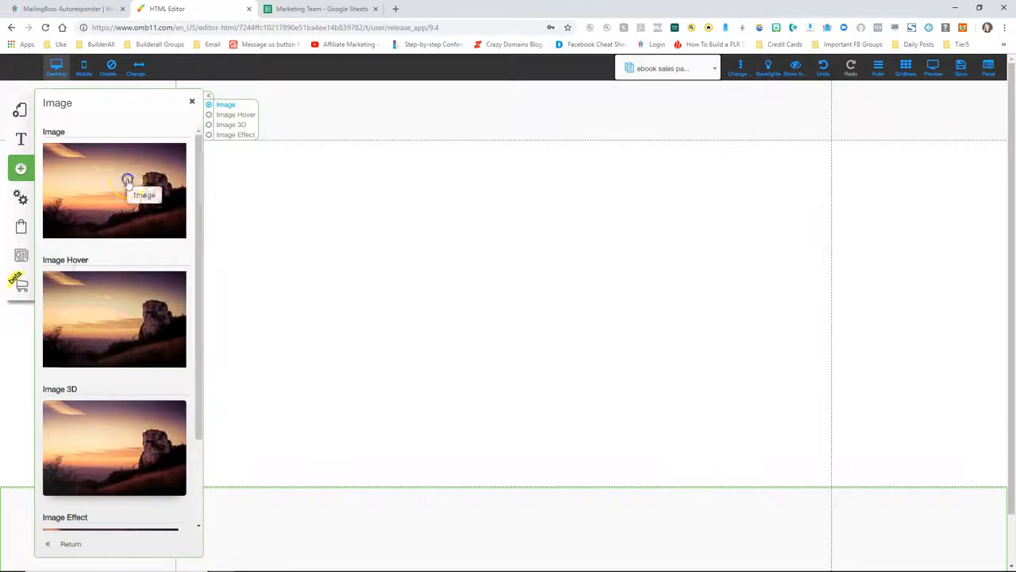
left_click(127, 178)
left_click(191, 102)
left_click_drag(427, 215, 282, 205)
Replace the placeholder with the third cleanse cover from Sales funnel and shrink it
left_click(305, 247)
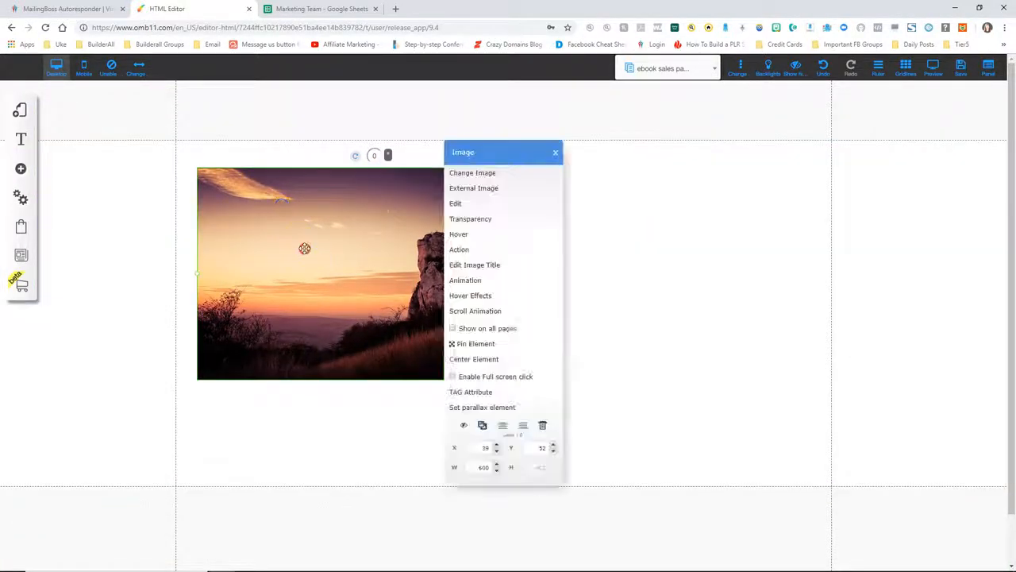
left_click(477, 173)
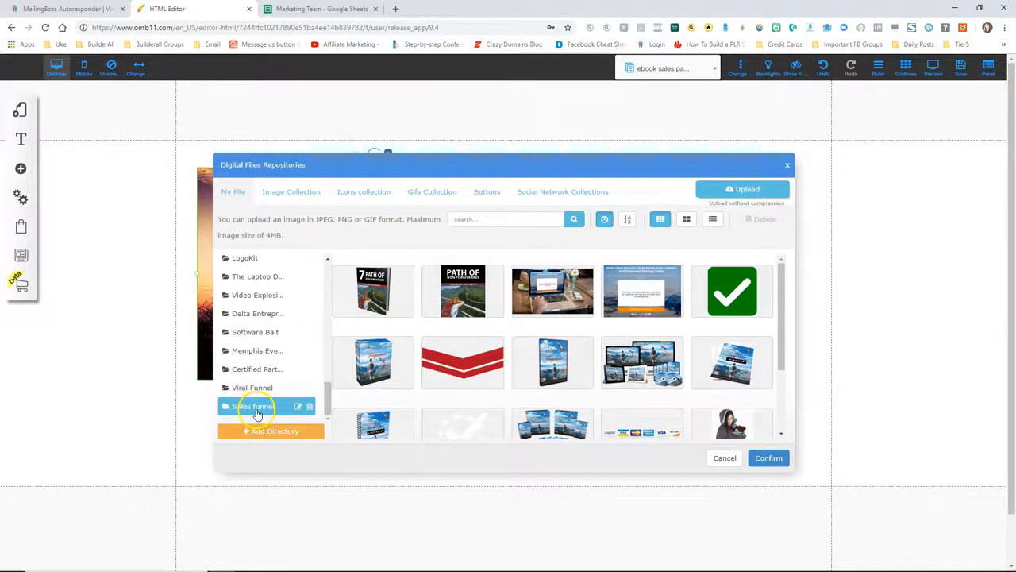
left_click(252, 409)
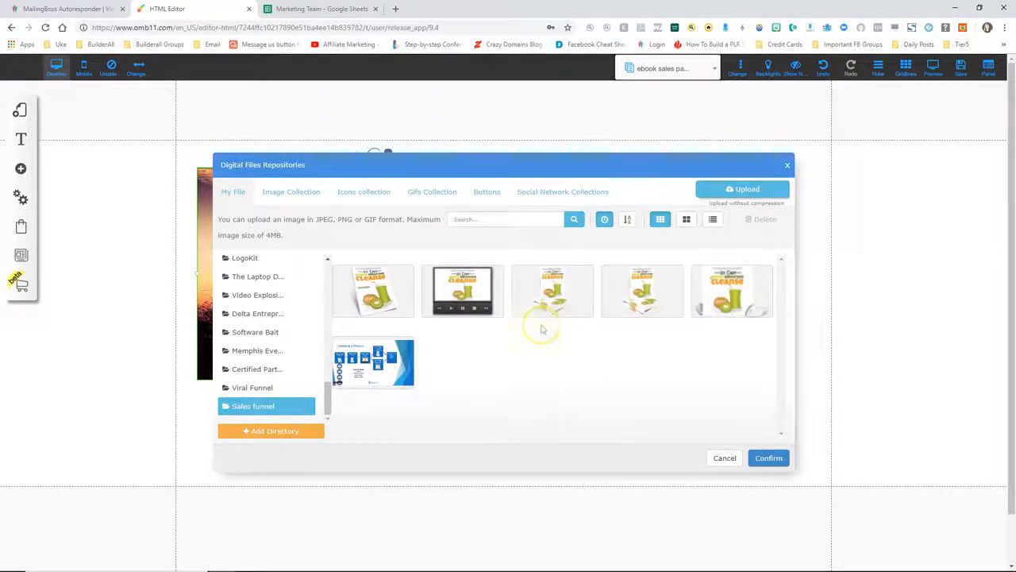
left_click(566, 284)
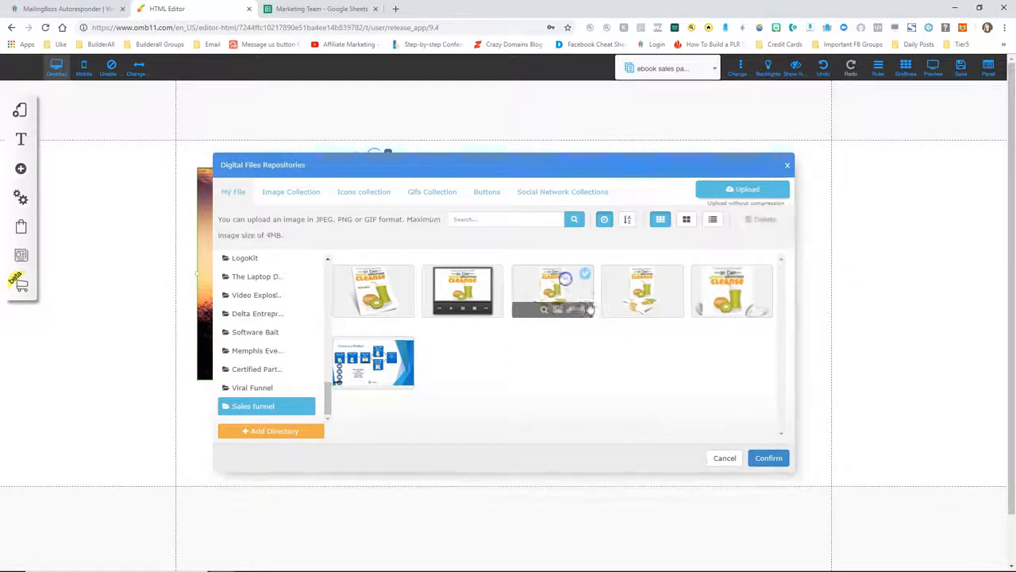
left_click(769, 458)
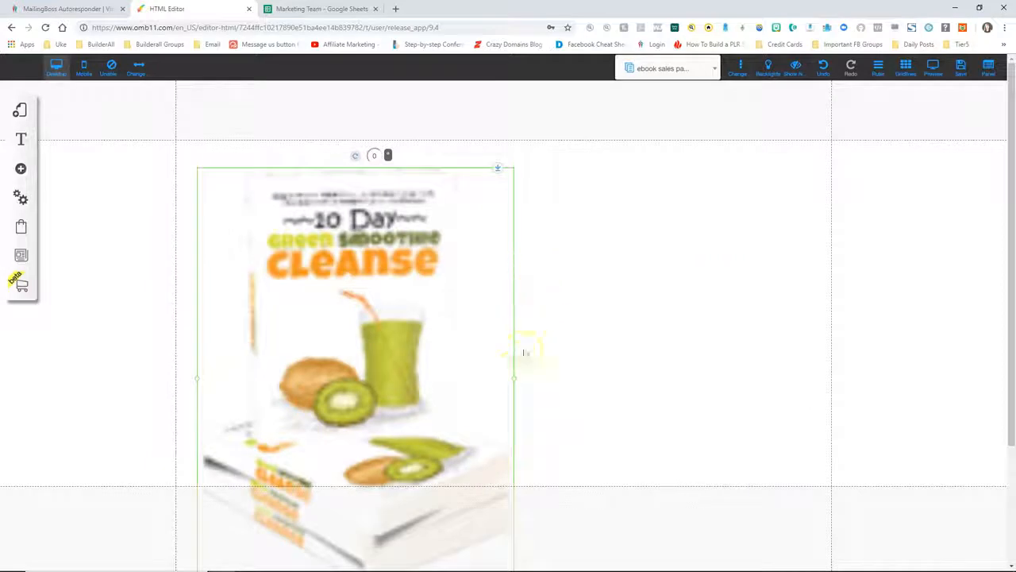
left_click_drag(516, 381, 329, 267)
left_click_drag(268, 229, 293, 221)
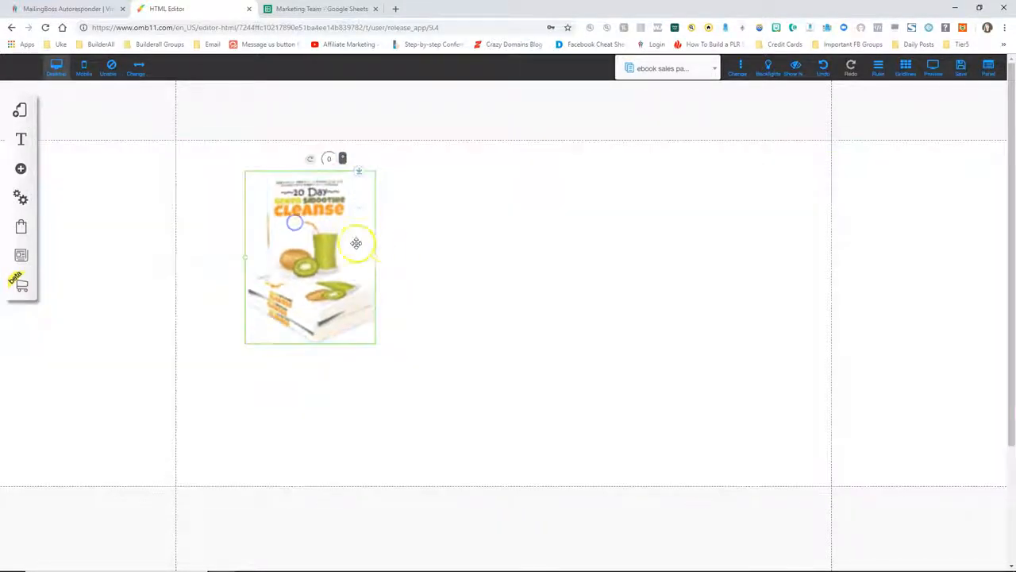
left_click_drag(377, 259, 318, 226)
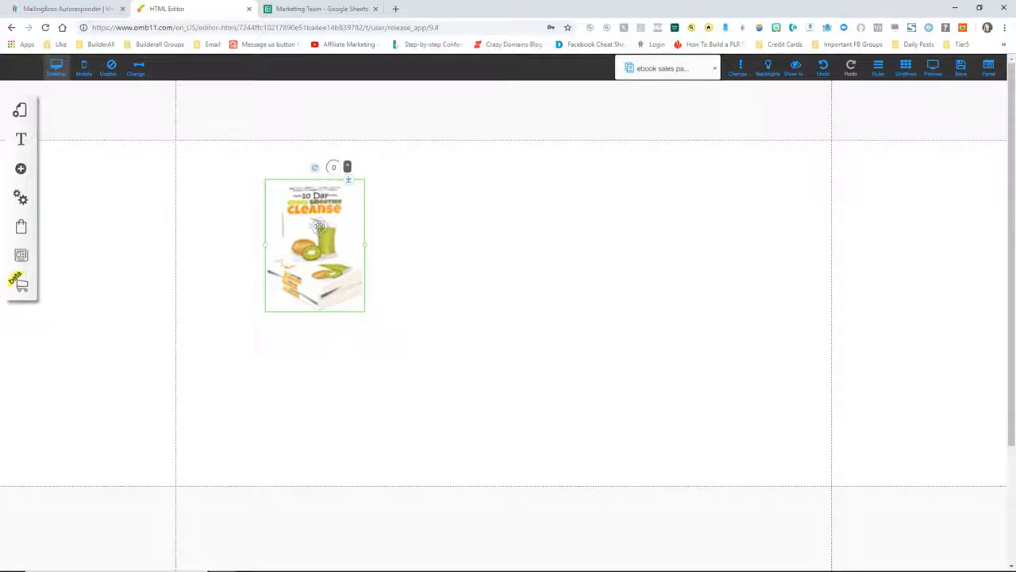
Add a 'Sales Page - Ebook' text heading and centre the cover beneath it
left_click(22, 168)
left_click_drag(80, 166, 466, 177)
left_click(337, 253)
left_click_drag(336, 252, 499, 254)
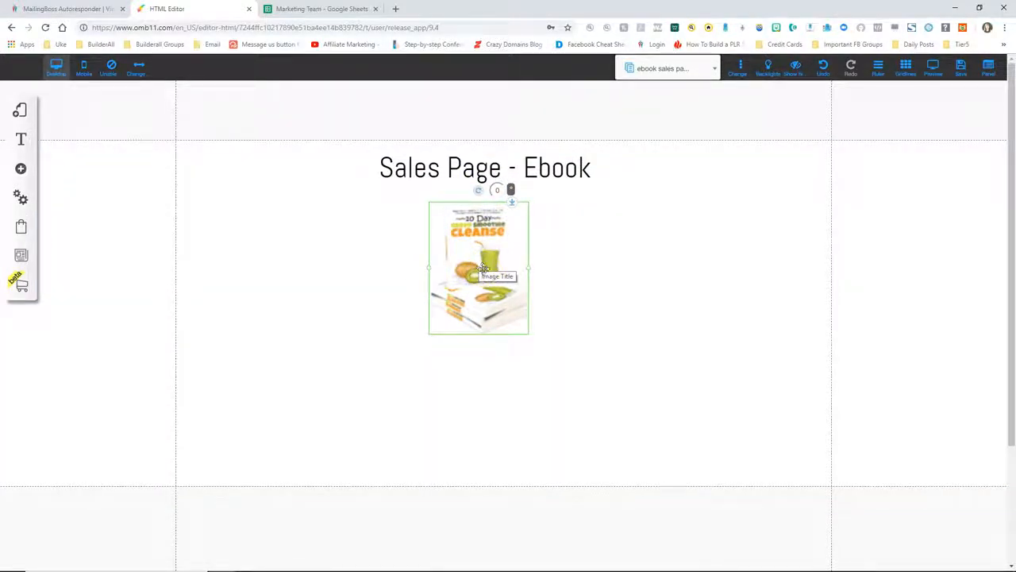
left_click(22, 112)
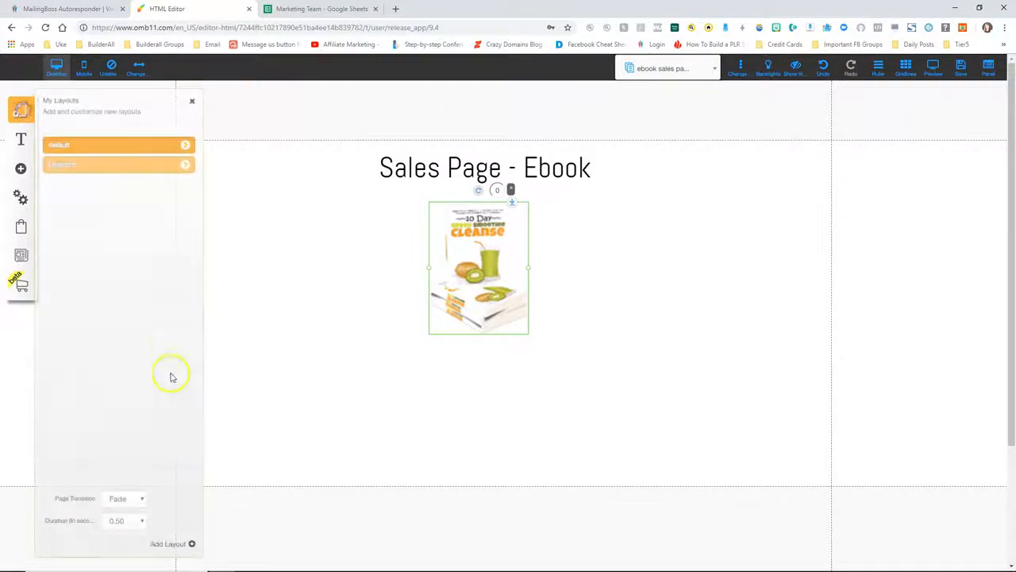
Create a blank page named 'video sales page' in the default layout and close the panel
left_click(69, 147)
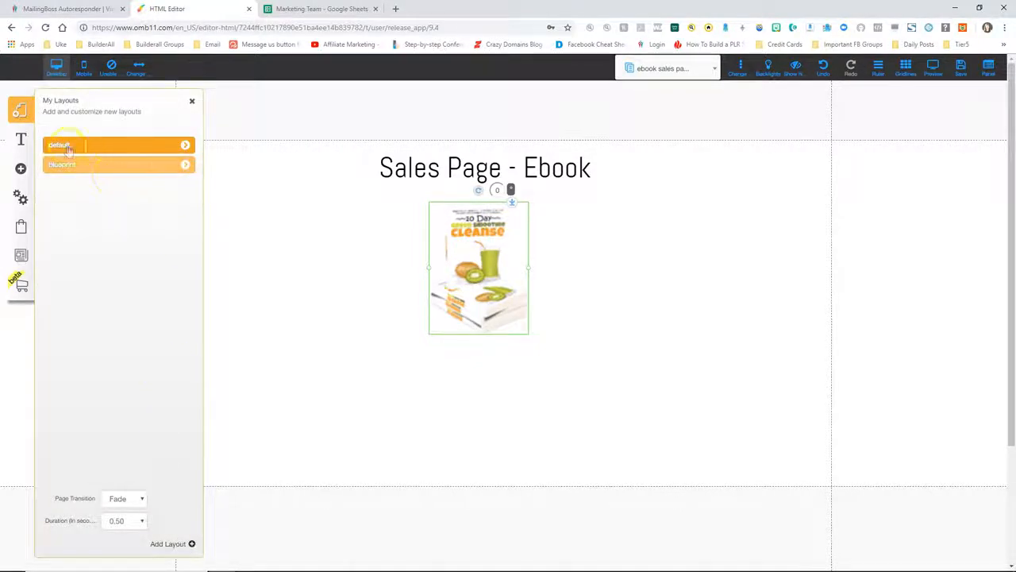
left_click(185, 147)
left_click(176, 544)
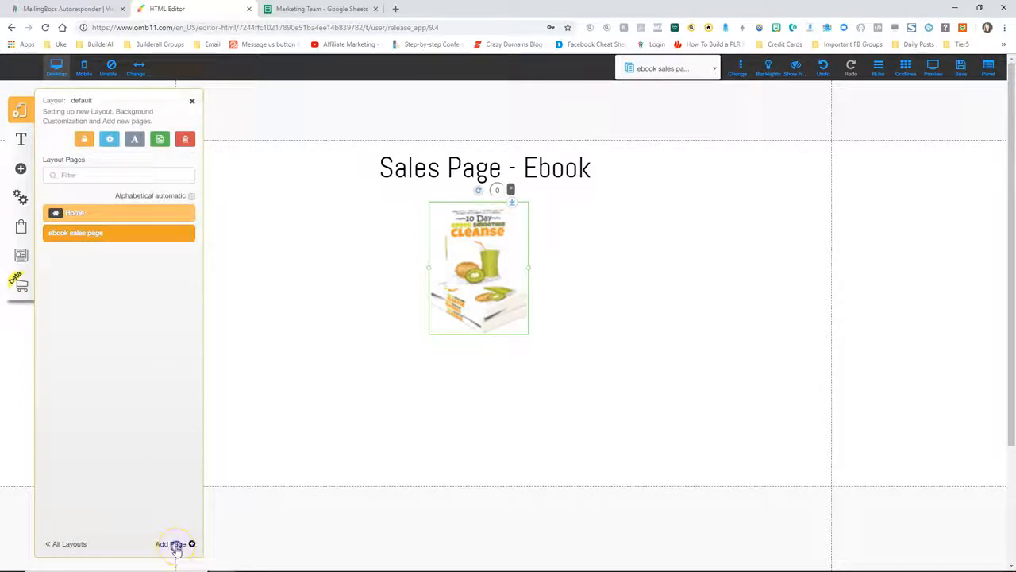
left_click(409, 249)
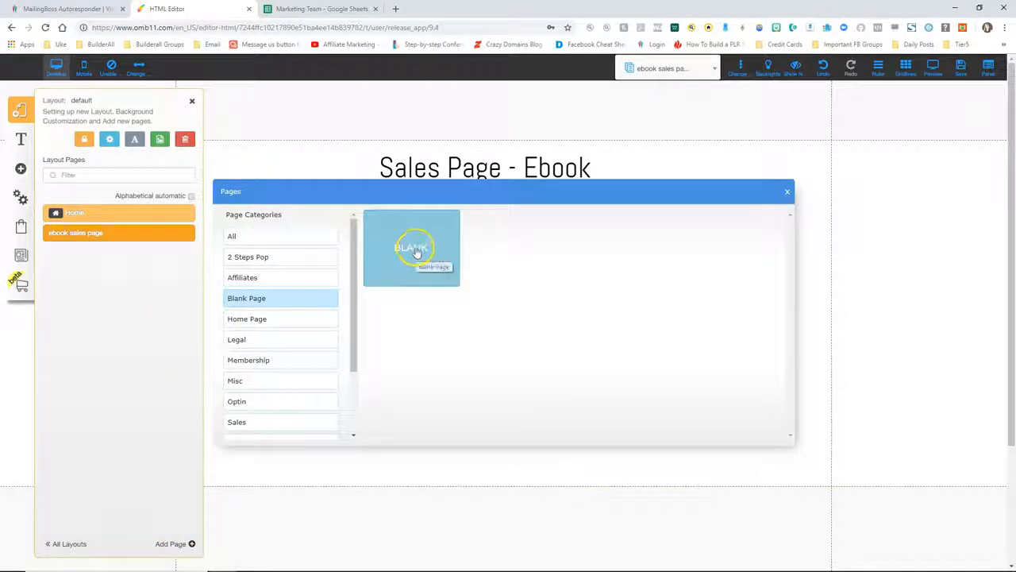
left_click_drag(418, 410, 347, 405)
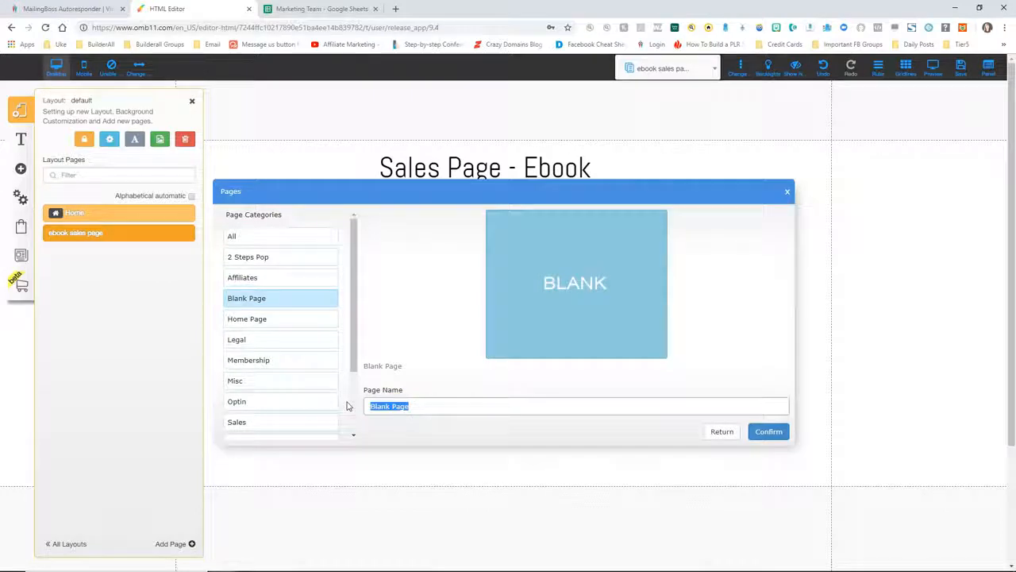
type("video sales page")
left_click(767, 431)
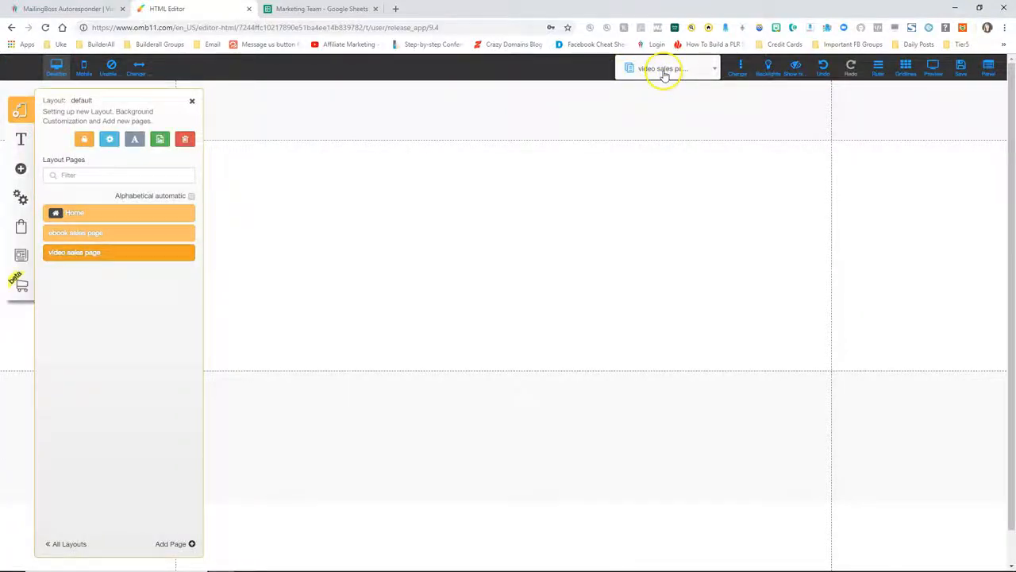
left_click(192, 101)
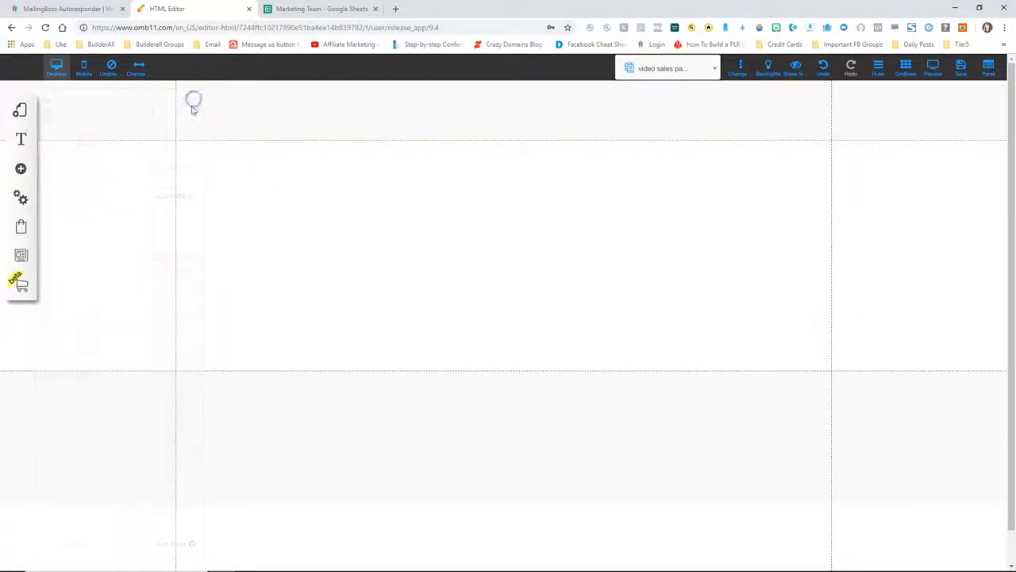
Insert an image and swap in the cleanse video-player picture from the Sales funnel folder
left_click(20, 170)
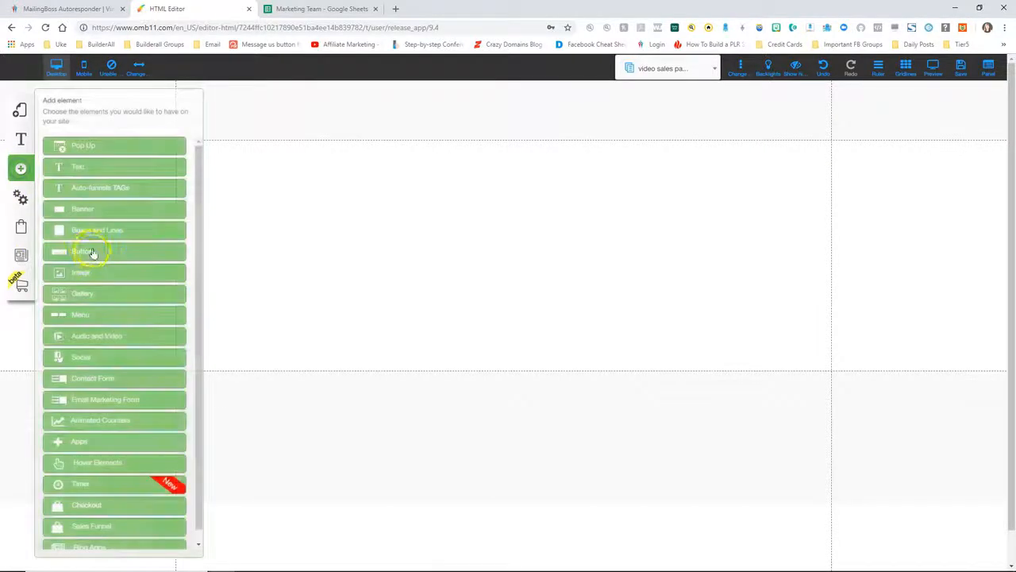
left_click(89, 273)
left_click(129, 189)
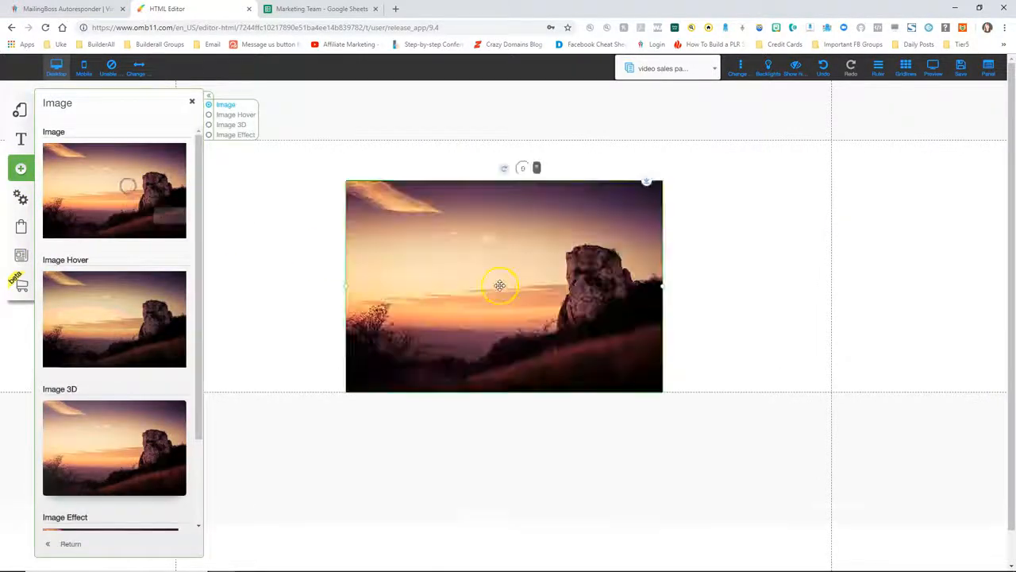
left_click(509, 282)
left_click(476, 172)
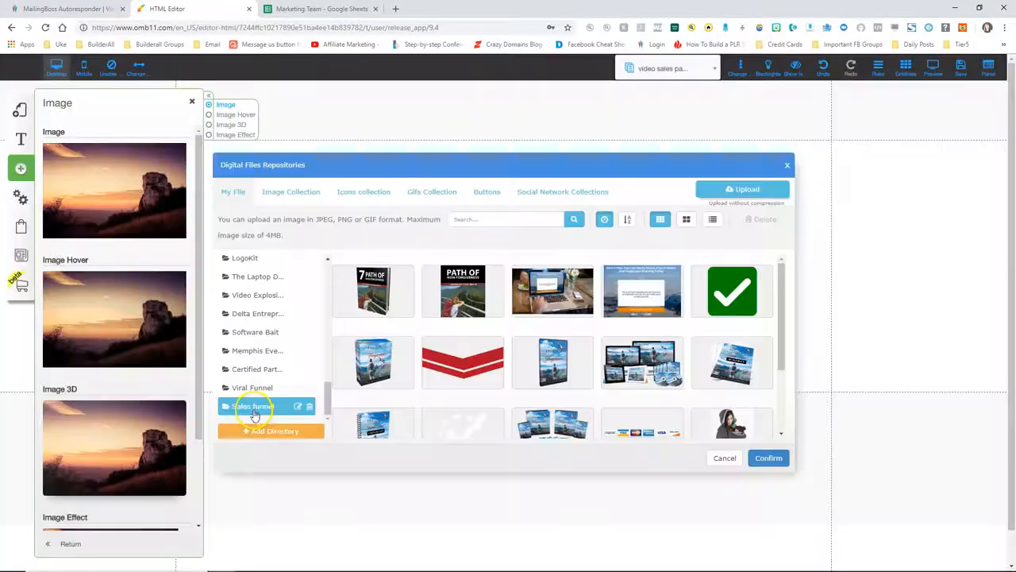
left_click(254, 406)
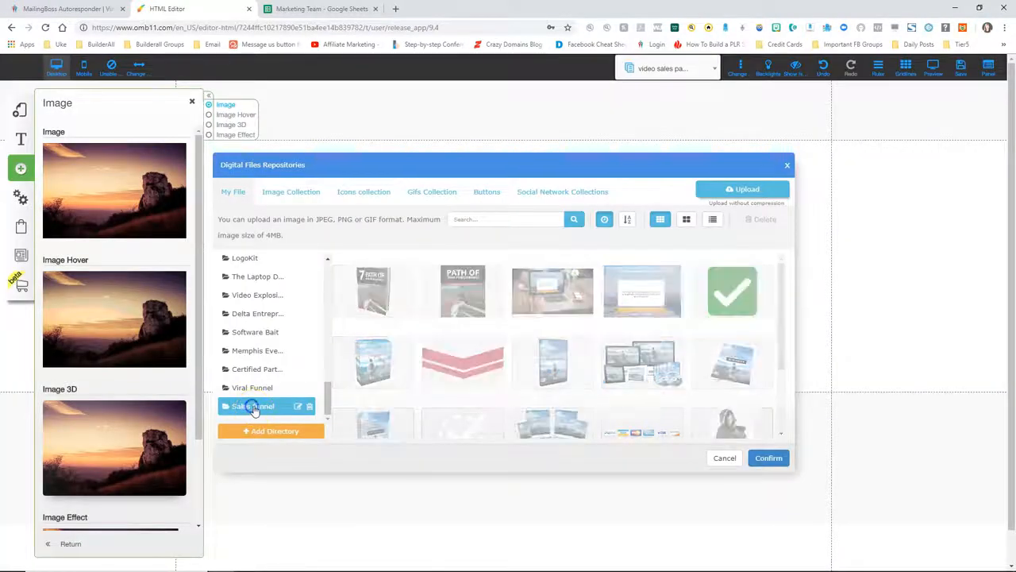
left_click(475, 286)
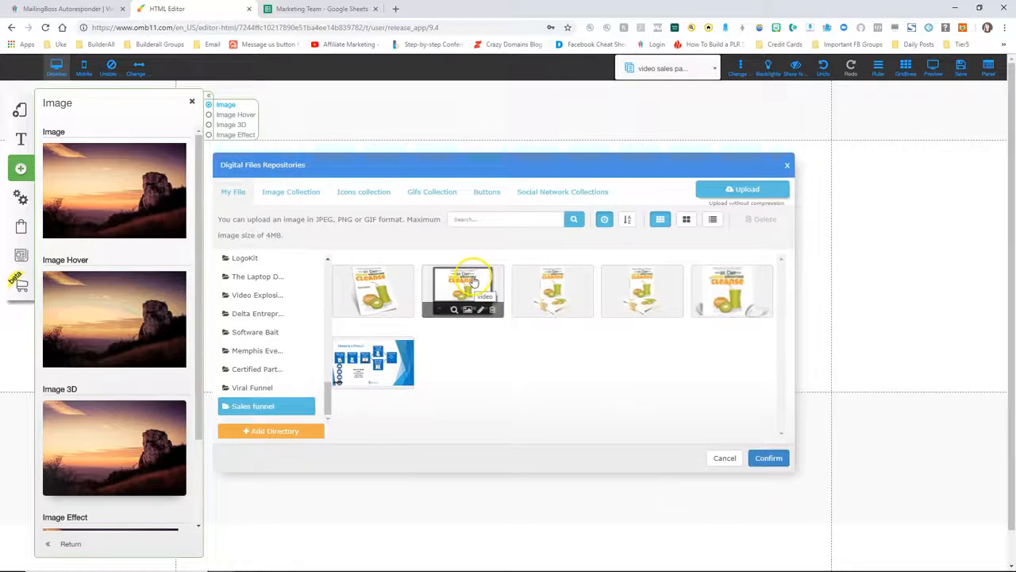
left_click(774, 461)
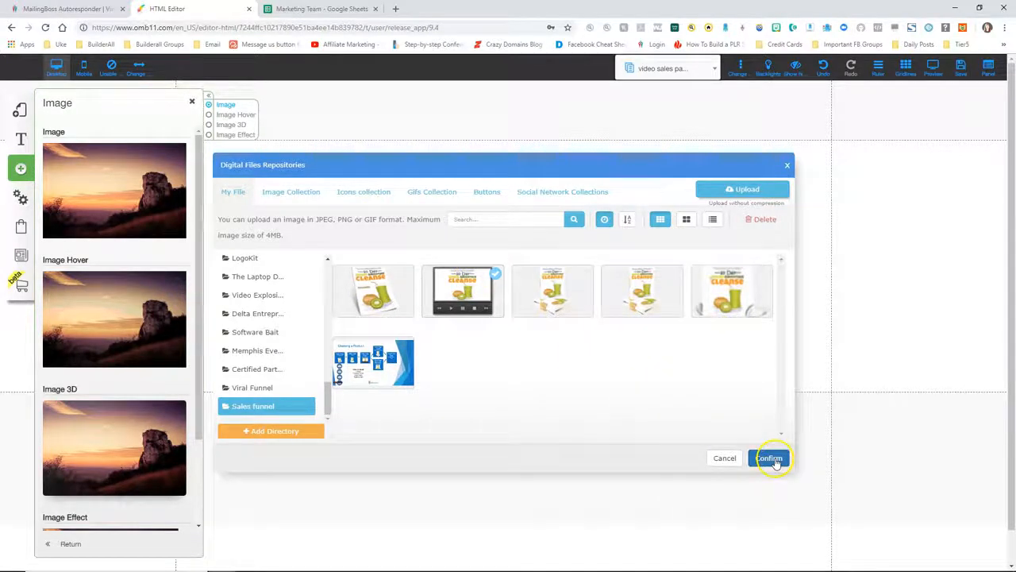
Shrink and centre the video-player image under a 'Sales Page - Video' heading
left_click_drag(663, 311, 493, 261)
left_click_drag(439, 225, 517, 259)
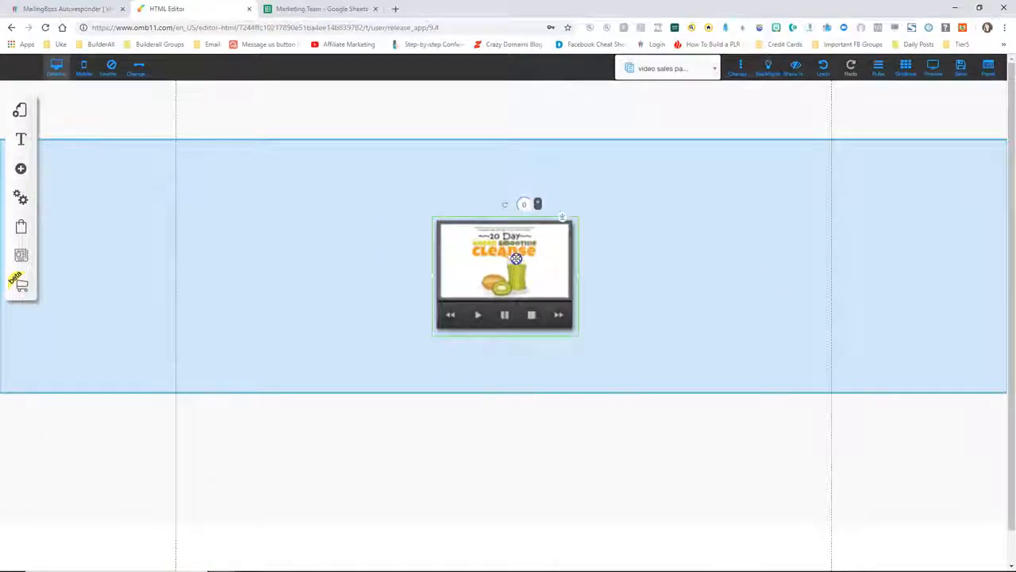
left_click(149, 200)
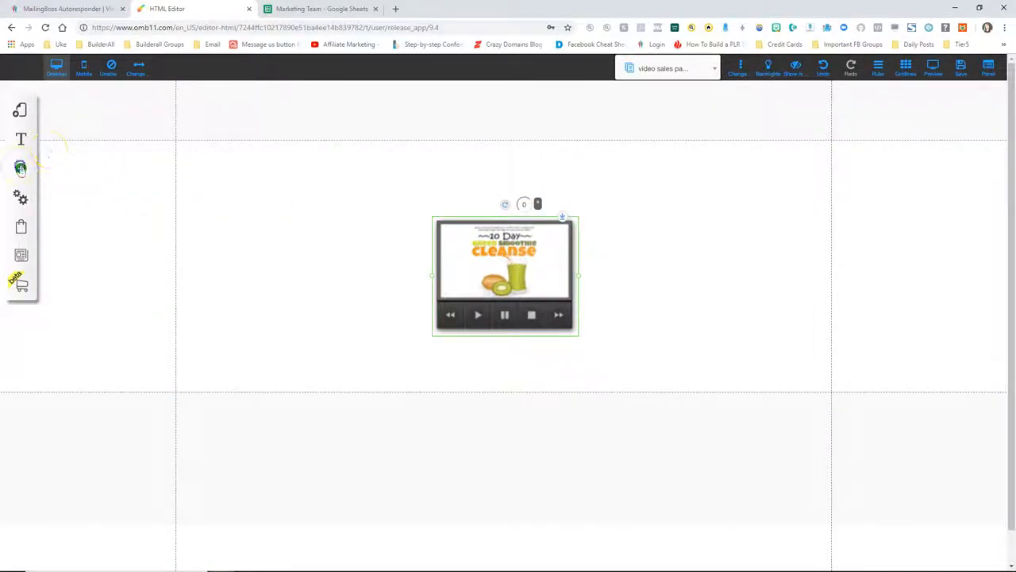
left_click(390, 176)
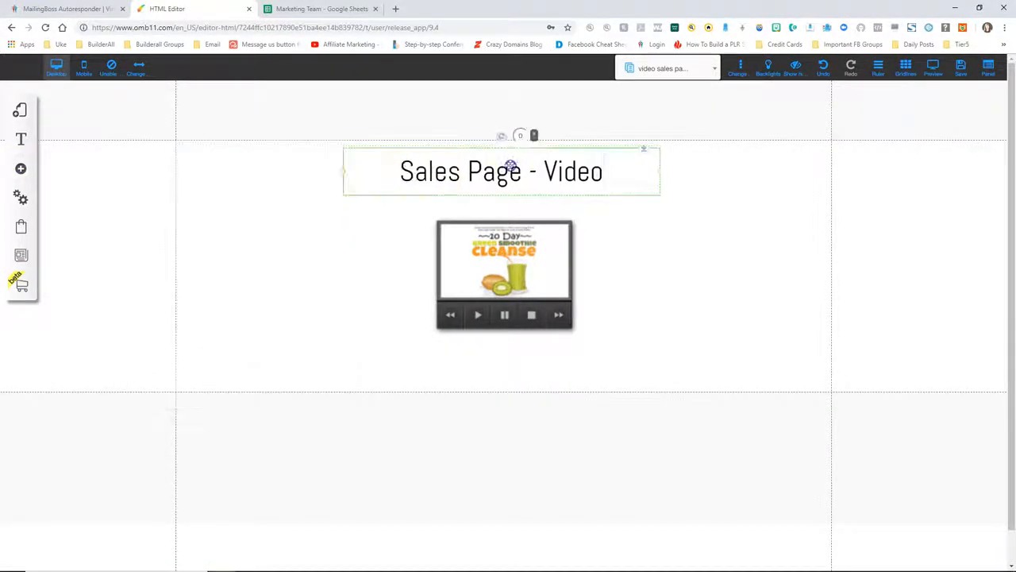
left_click_drag(495, 288, 494, 279)
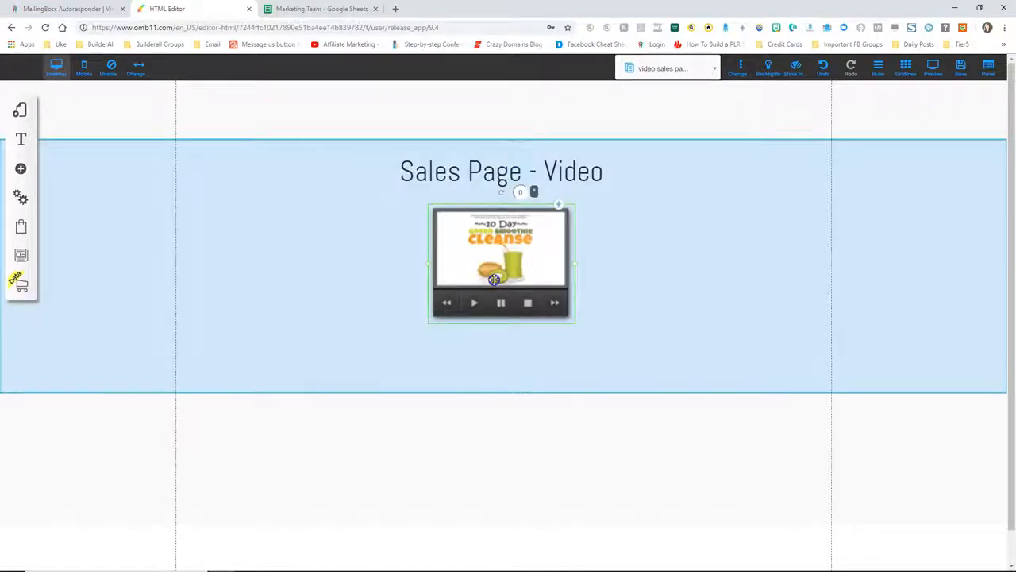
left_click(603, 302)
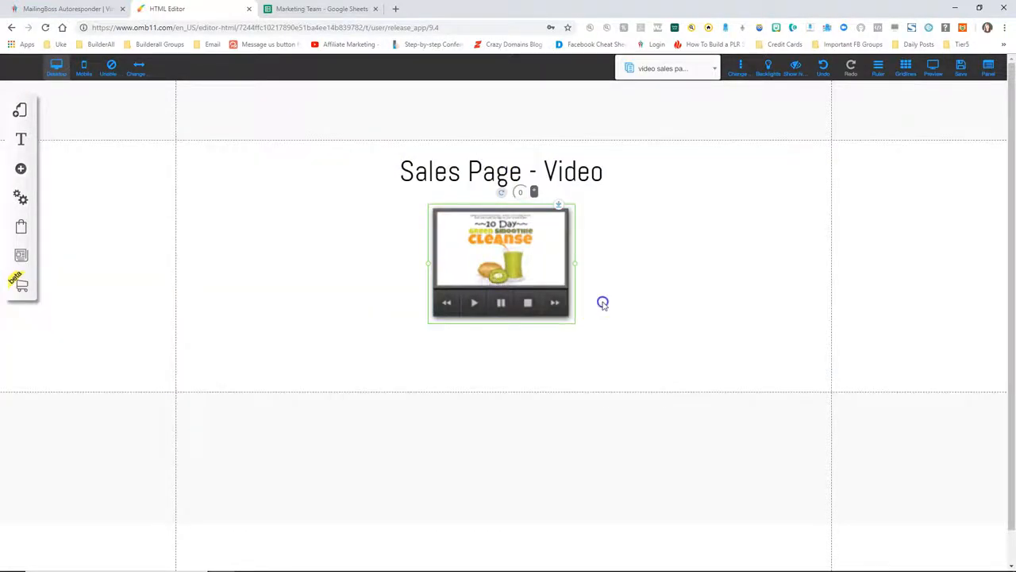
Save all site changes and dismiss the confirmation
left_click(960, 67)
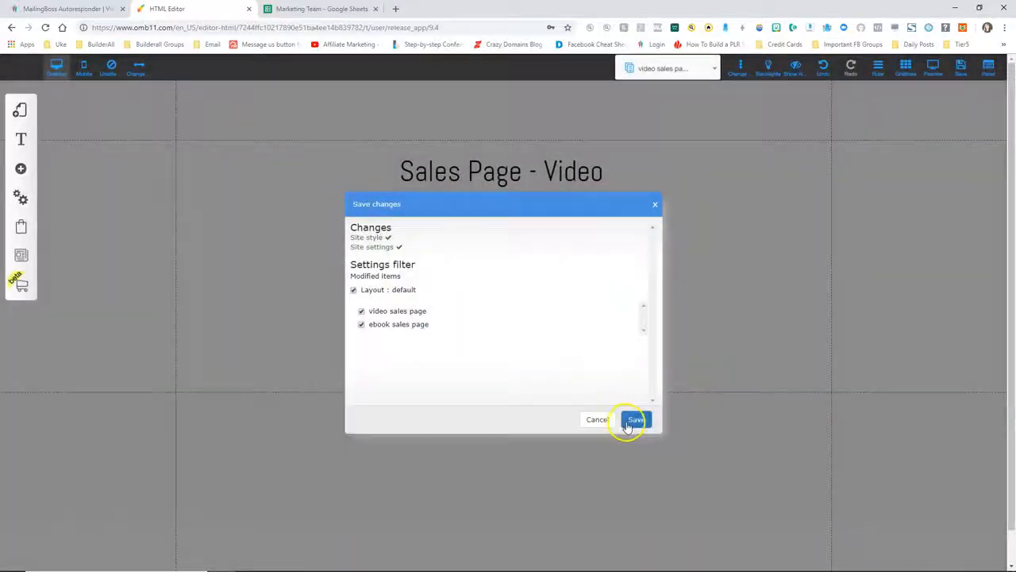
left_click(628, 426)
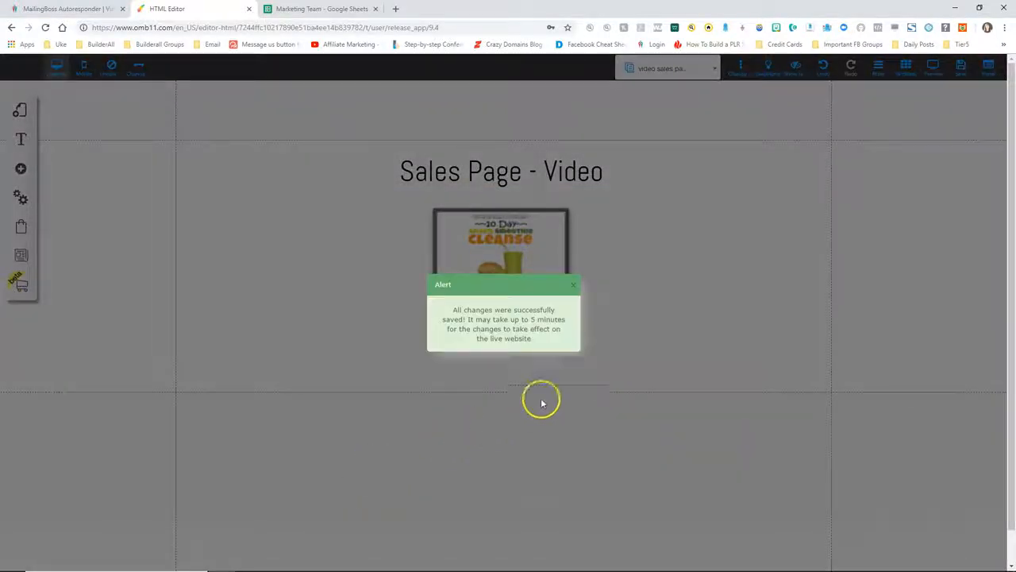
left_click(573, 287)
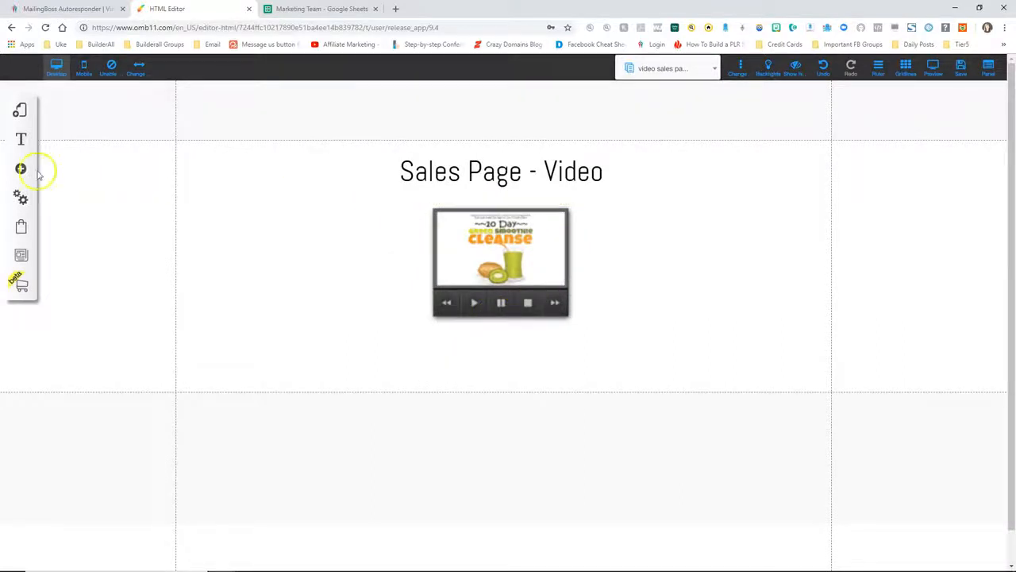
Create a blank page named 'personal coaching sales page' in the default layout
left_click(22, 112)
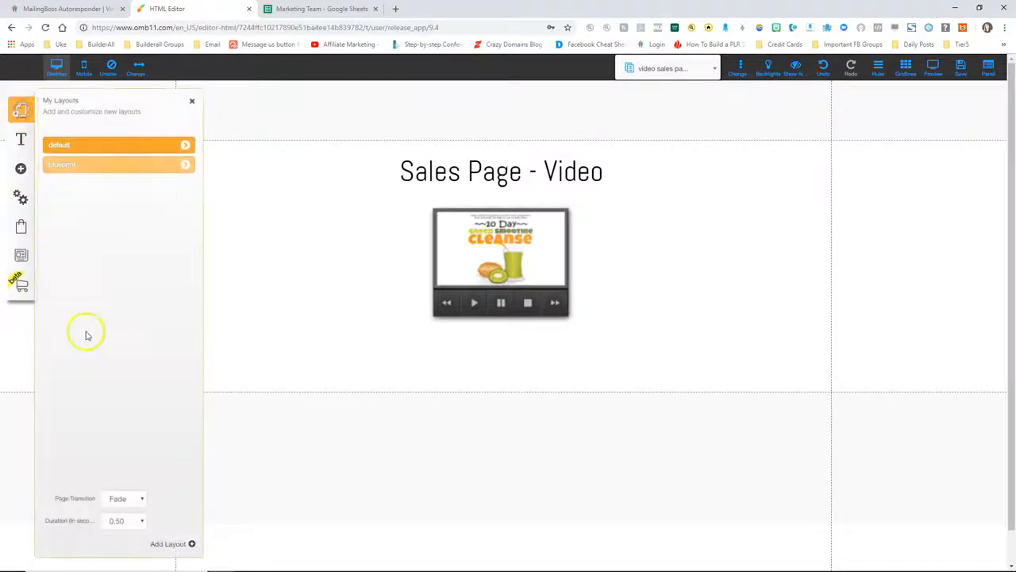
left_click(184, 148)
left_click(181, 544)
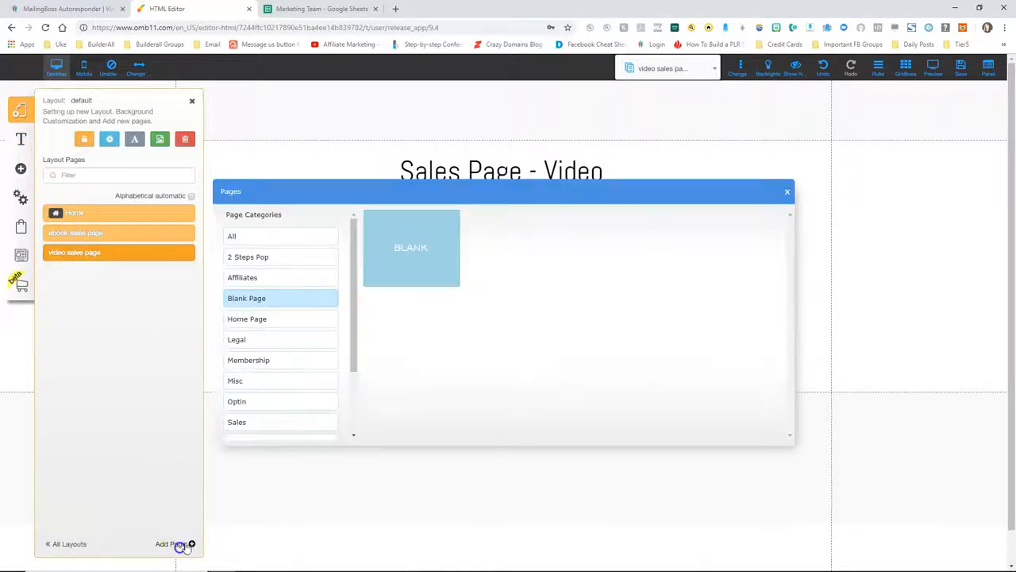
left_click(419, 234)
left_click(401, 405)
left_click_drag(401, 403, 367, 400)
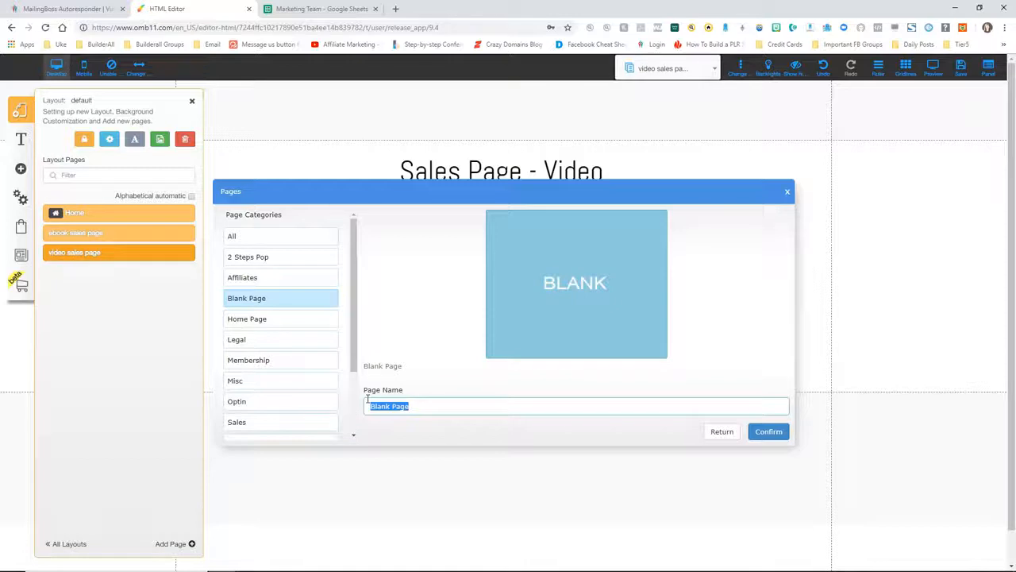
type("personal coaching sales page")
left_click(769, 433)
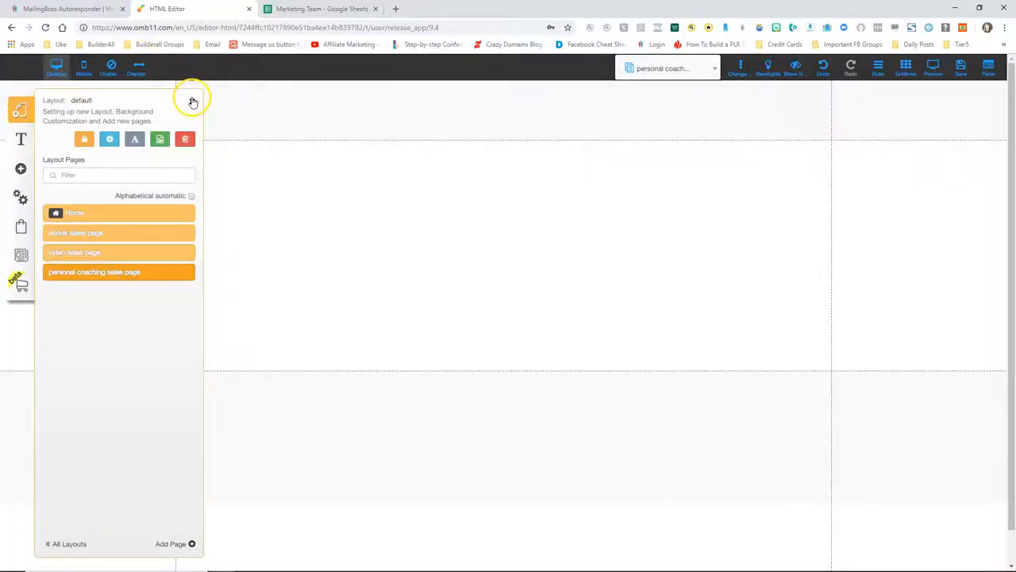
left_click(192, 102)
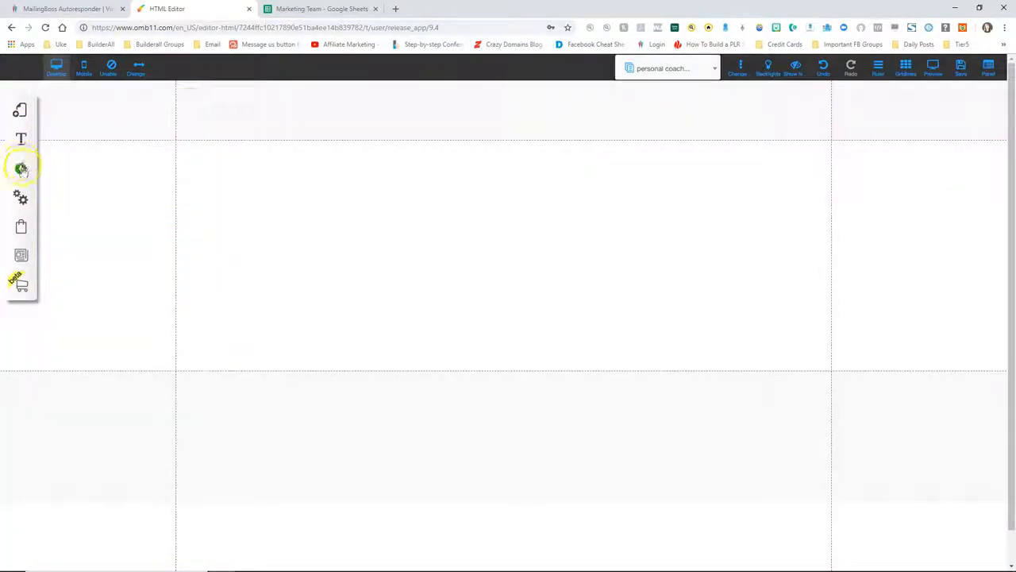
Add a centred title 'Sales Page (Upsell) - Personal Coaching' and move it near the top
left_click(21, 168)
left_click(87, 173)
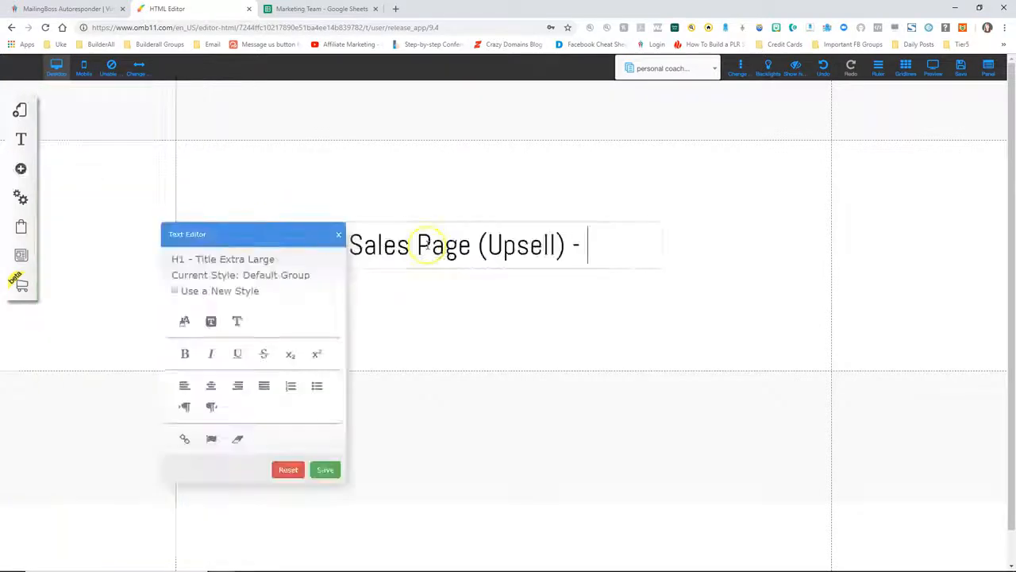
type("video")
key("BackSpace")
key("BackSpace")
key("BackSpace")
key("BackSpace")
key("BackSpace")
type("Vide")
key("BackSpace")
type("Personal Coaching")
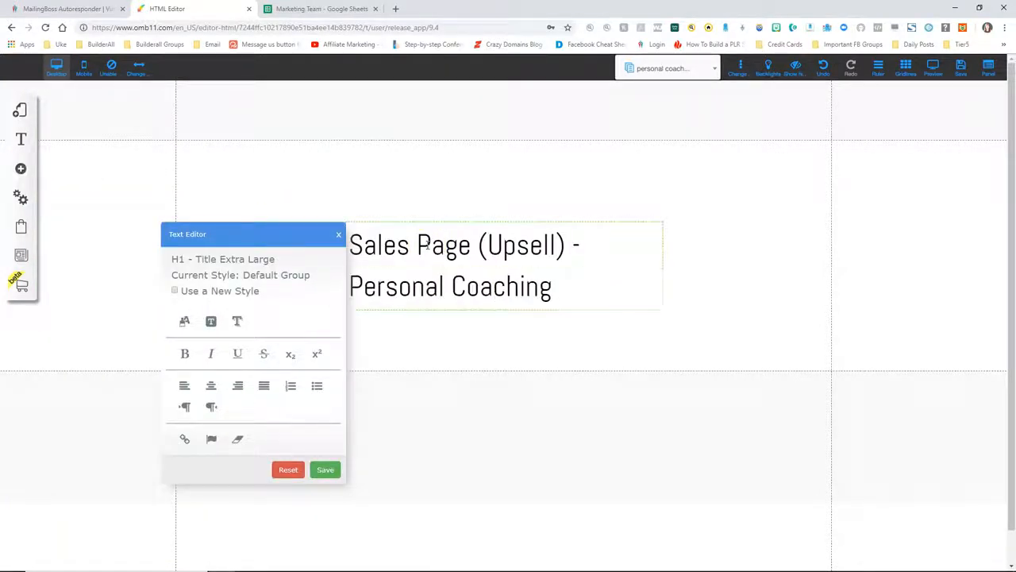
left_click(325, 467)
left_click(335, 469)
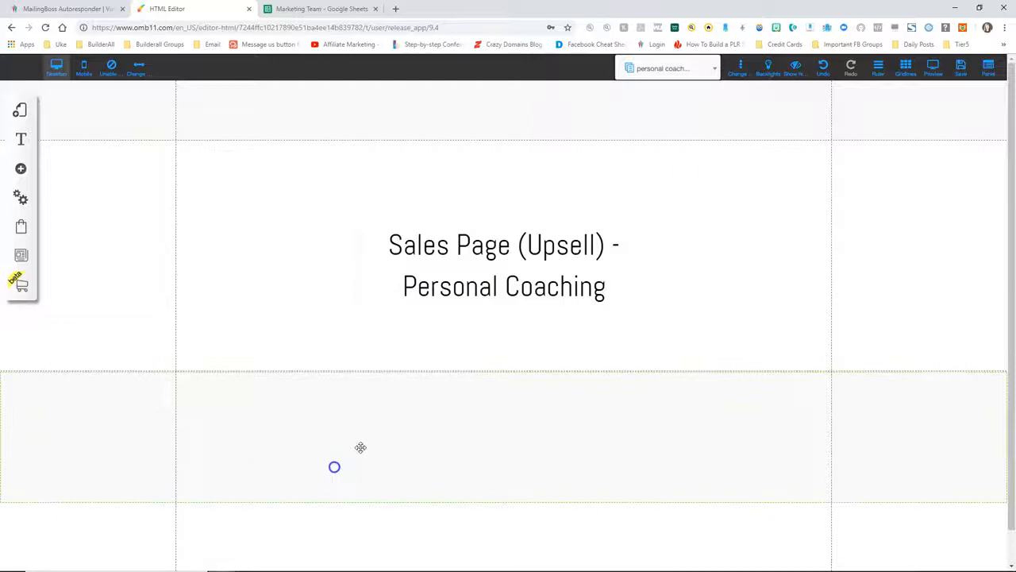
left_click_drag(483, 286, 481, 221)
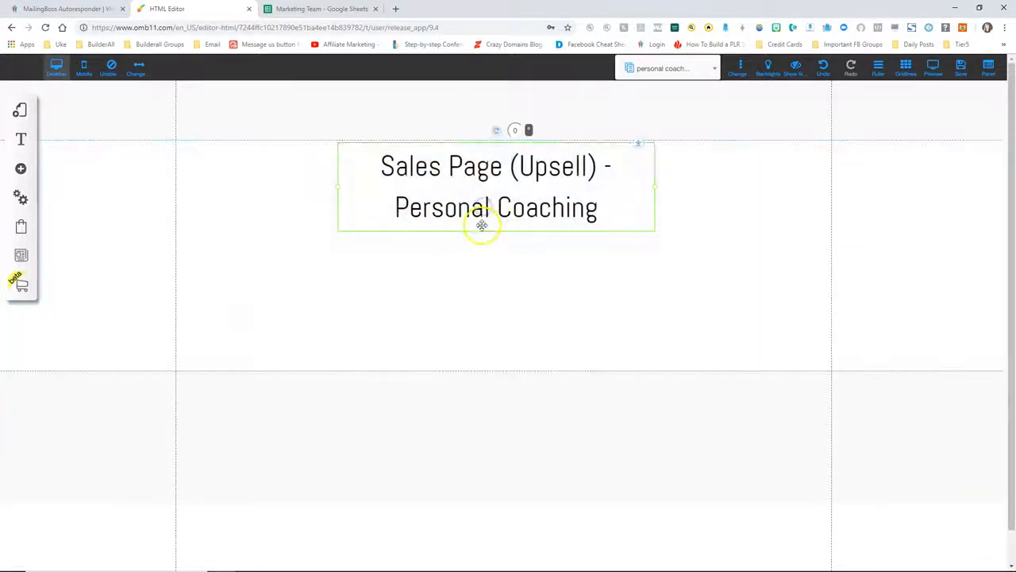
left_click(23, 169)
Place the third cleanse image from Sales funnel below the heading and shrink it to a thumbnail
left_click(89, 271)
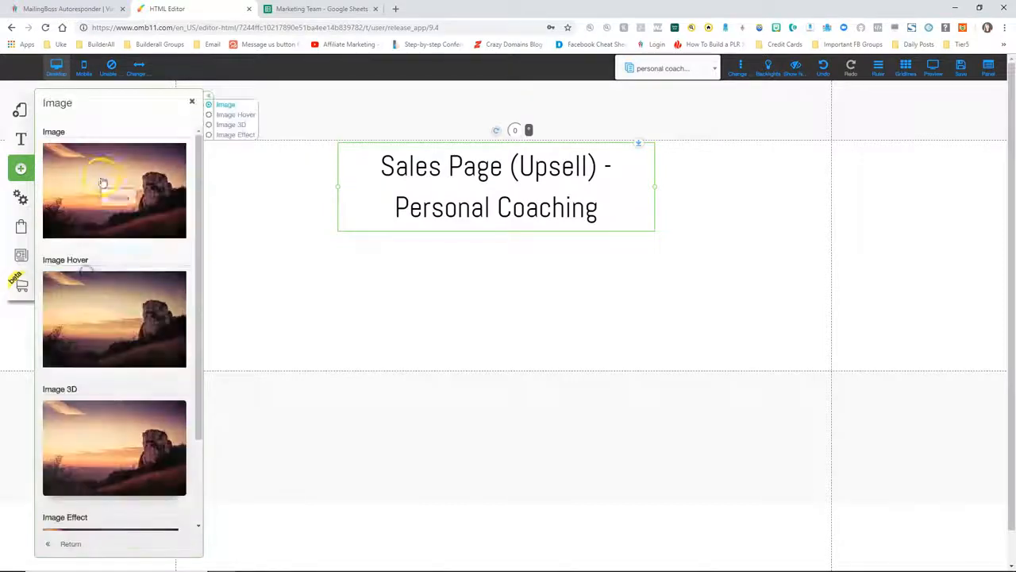
left_click_drag(100, 196, 474, 283)
left_click(474, 282)
left_click(467, 163)
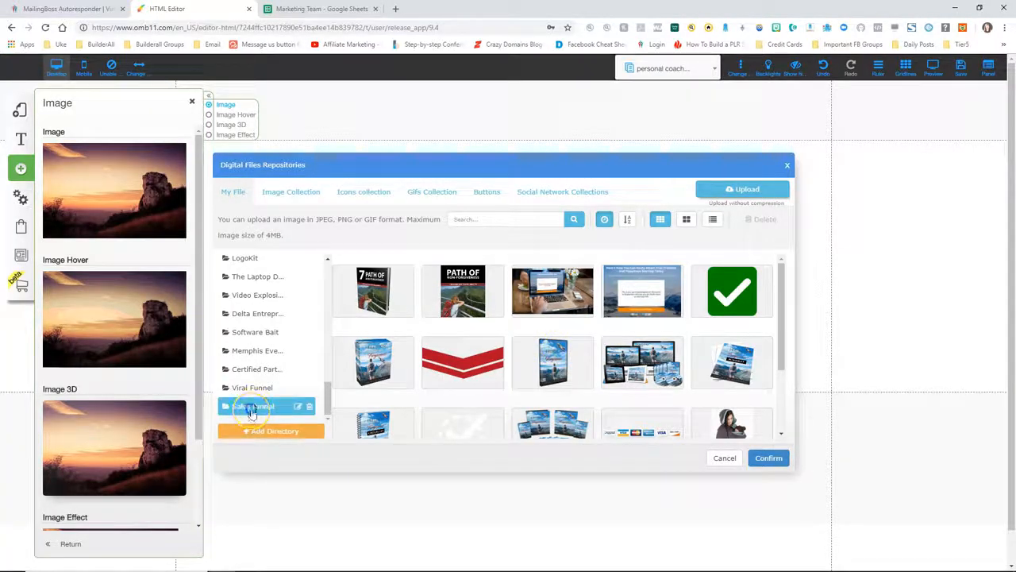
left_click(251, 408)
left_click(545, 285)
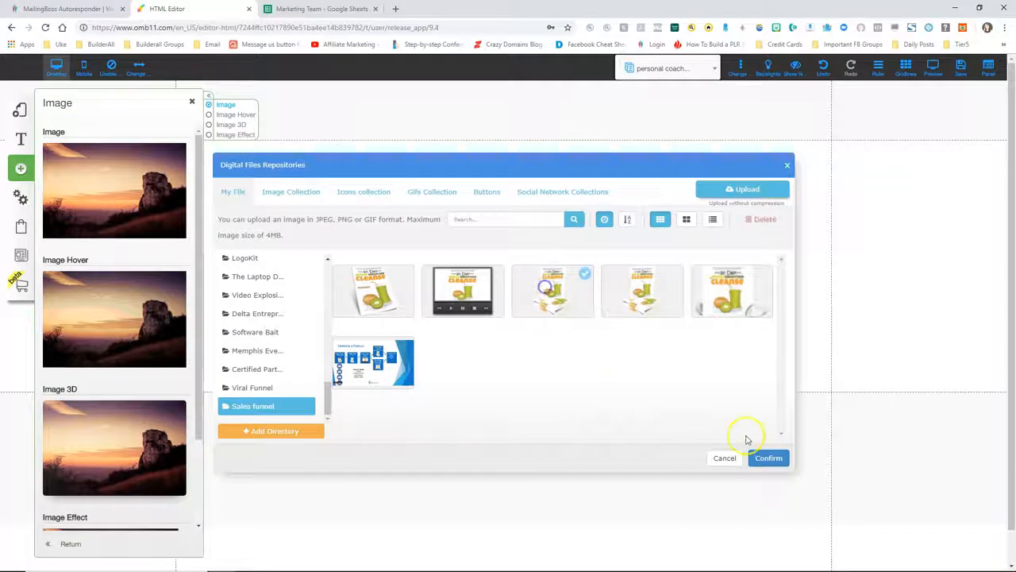
left_click(768, 457)
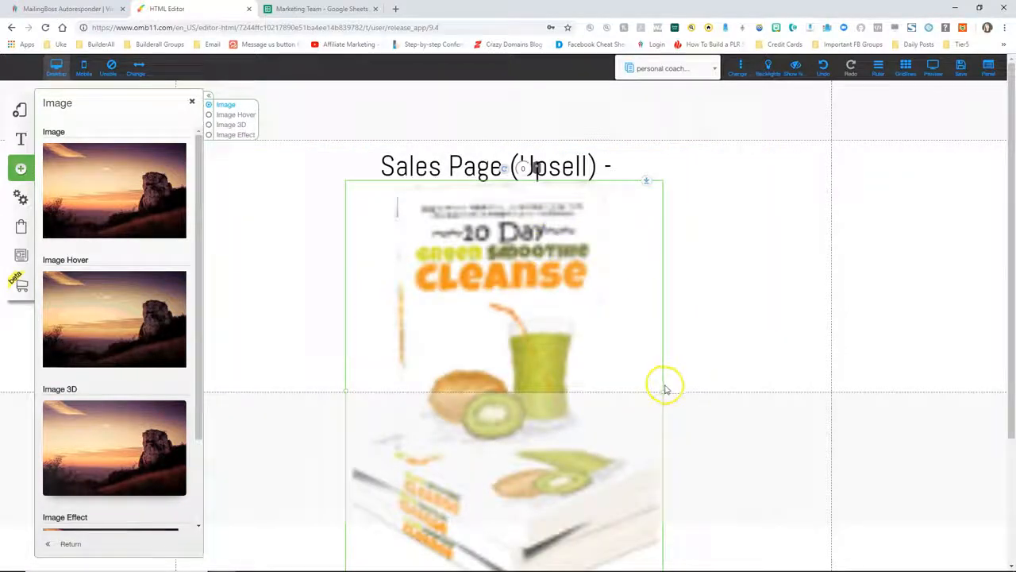
left_click_drag(665, 390, 511, 265)
left_click(612, 287)
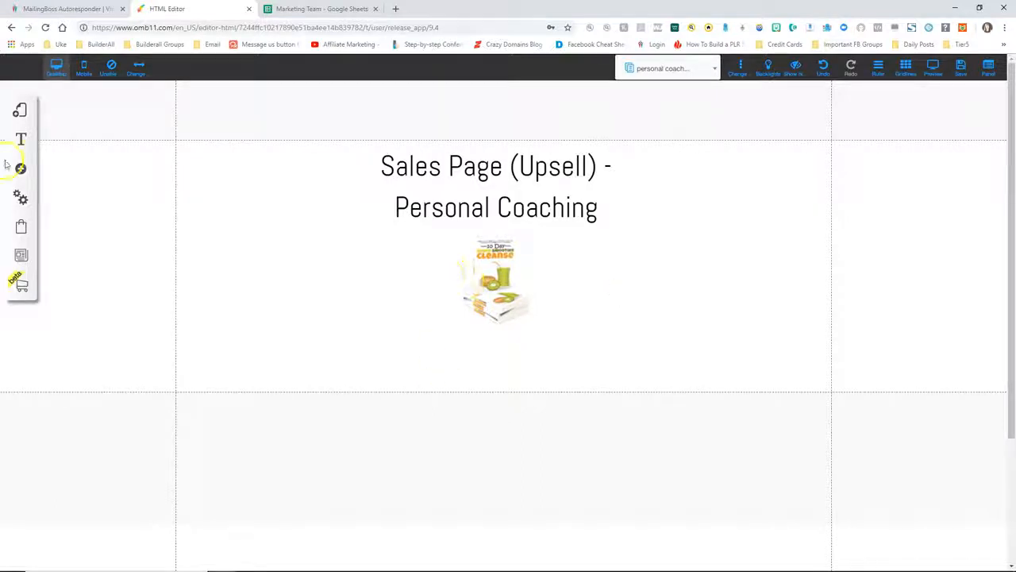
left_click(18, 113)
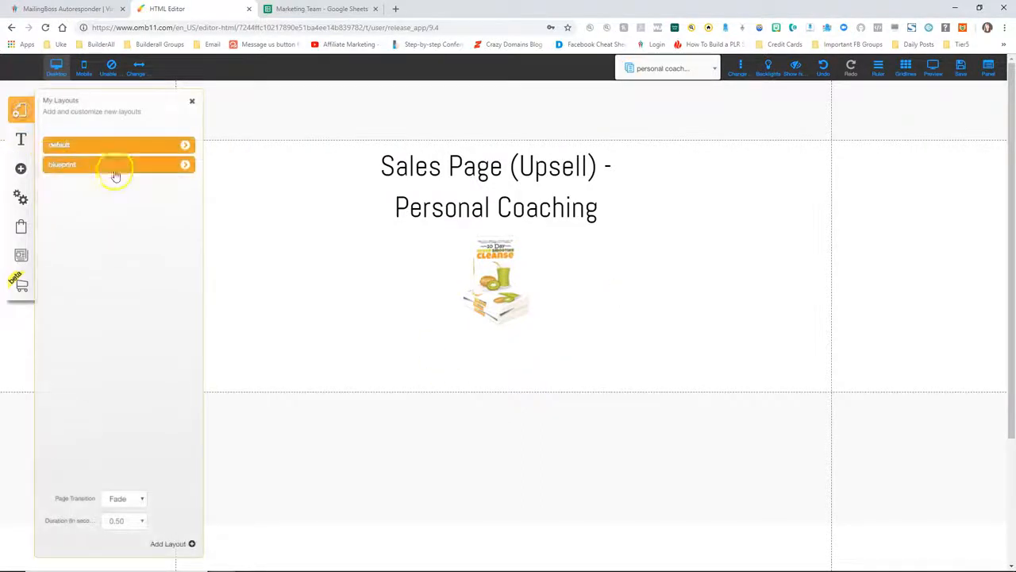
Create a blank page named 'audio sales page' in the default layout
left_click(185, 145)
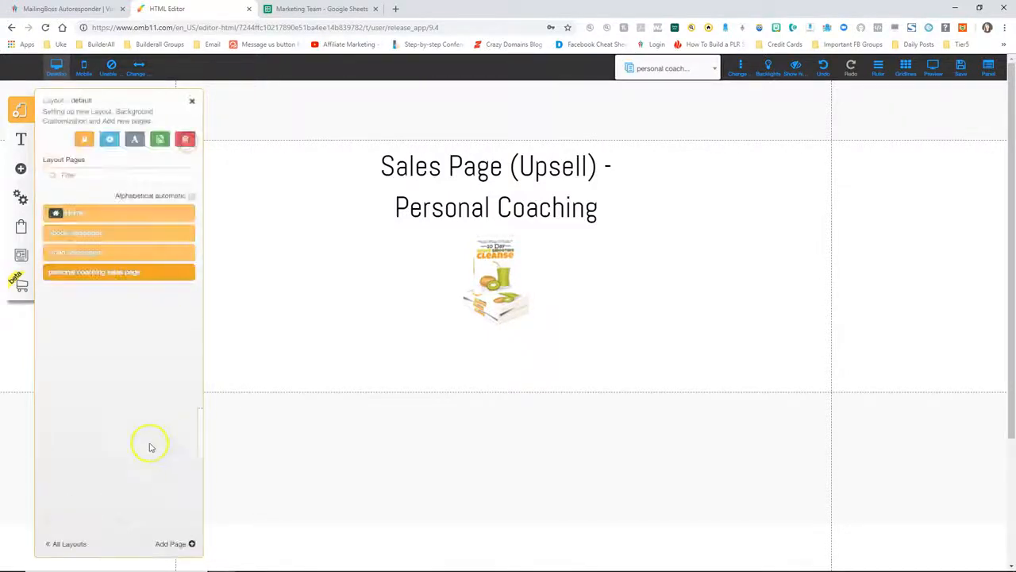
left_click(181, 544)
left_click(410, 269)
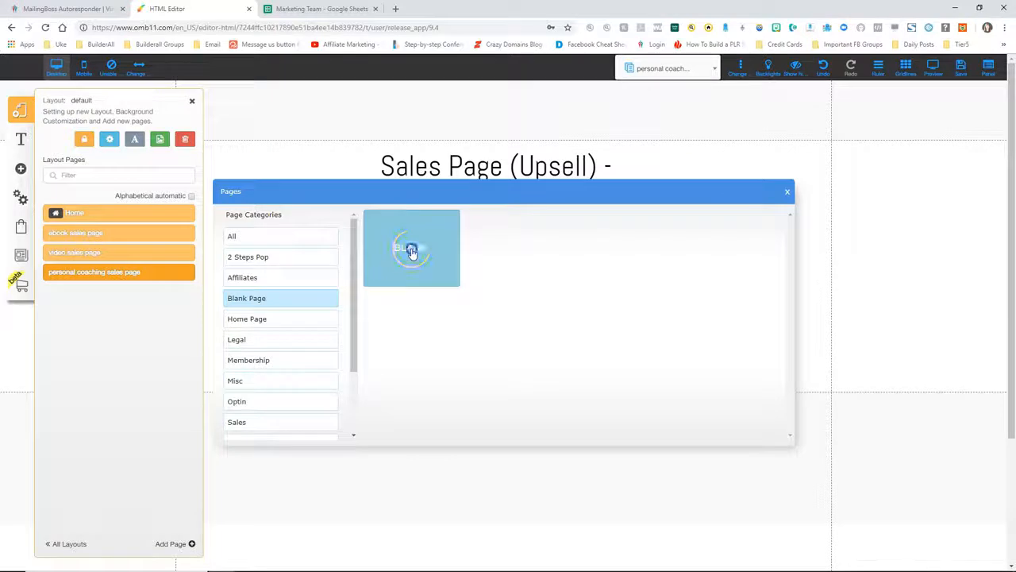
left_click_drag(415, 409, 364, 405)
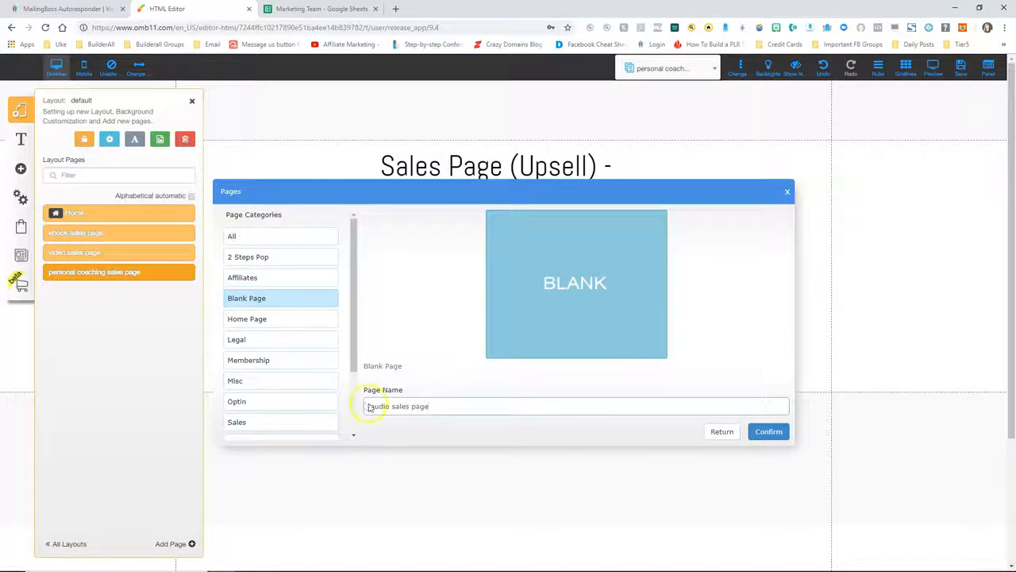
left_click(767, 431)
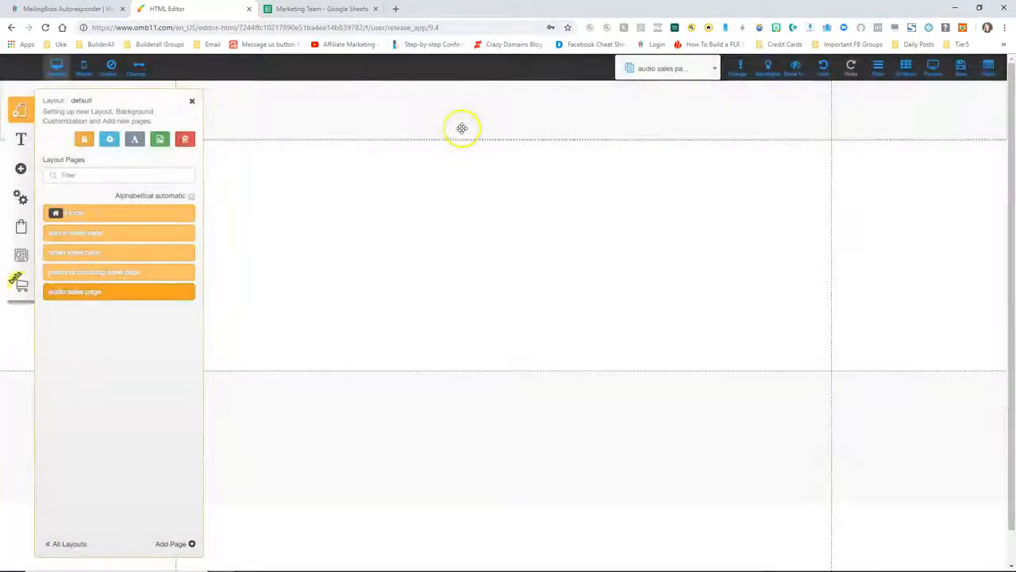
left_click(194, 105)
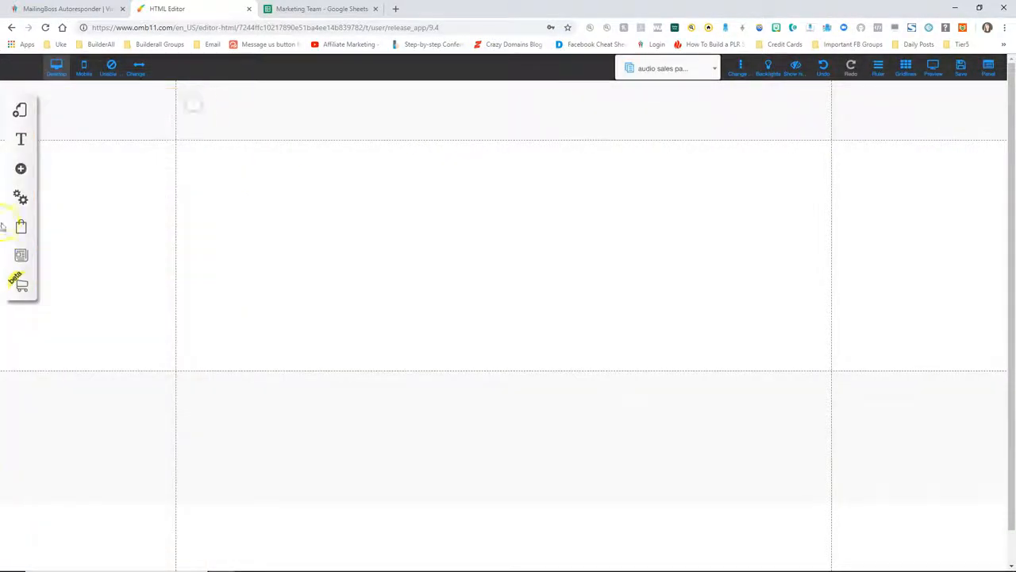
Add a centred title reading 'Sales Page (downsell) - Audio'
left_click(20, 171)
left_click(82, 167)
left_click(169, 173)
double_click(432, 243)
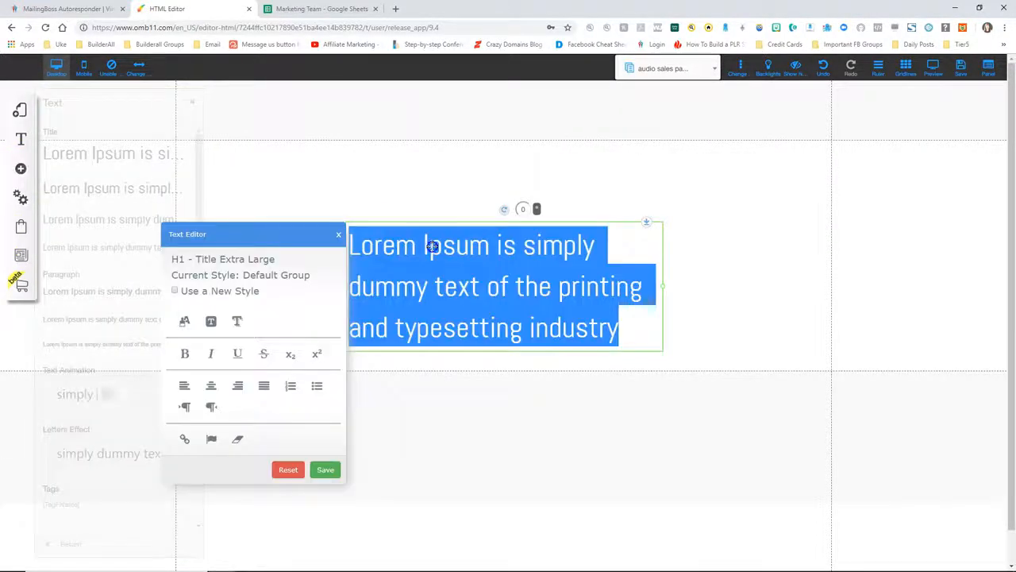
type("Sales Page ")
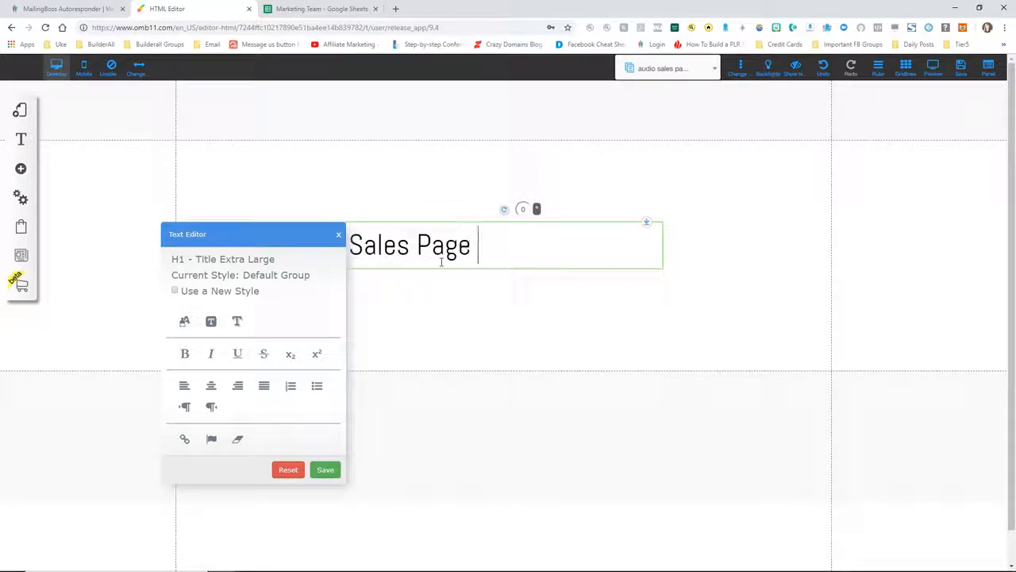
type("(downsell) - Audio")
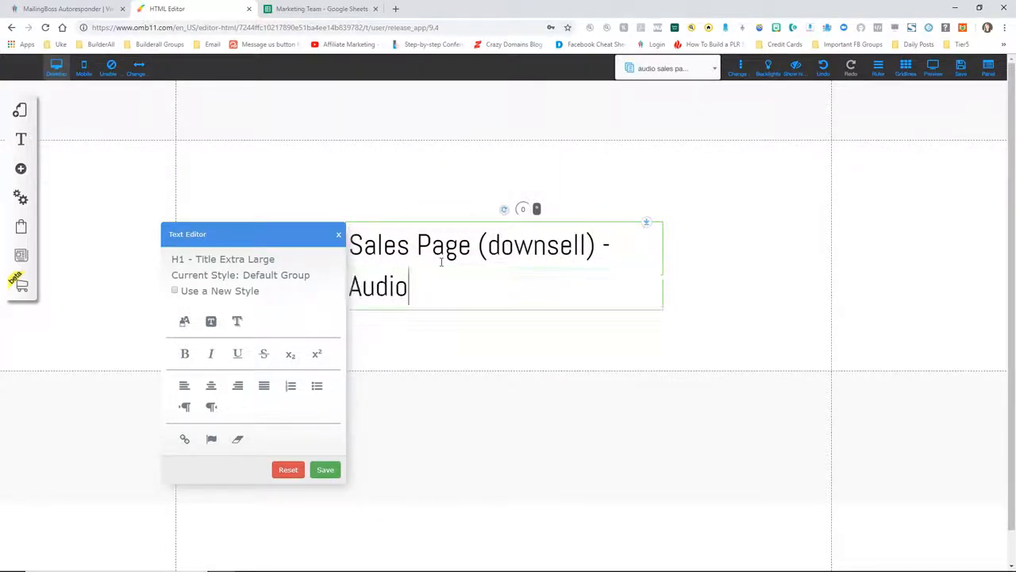
left_click(211, 386)
Save the heading, move it to the section top, and place an image below
left_click(325, 466)
left_click_drag(478, 271, 464, 194)
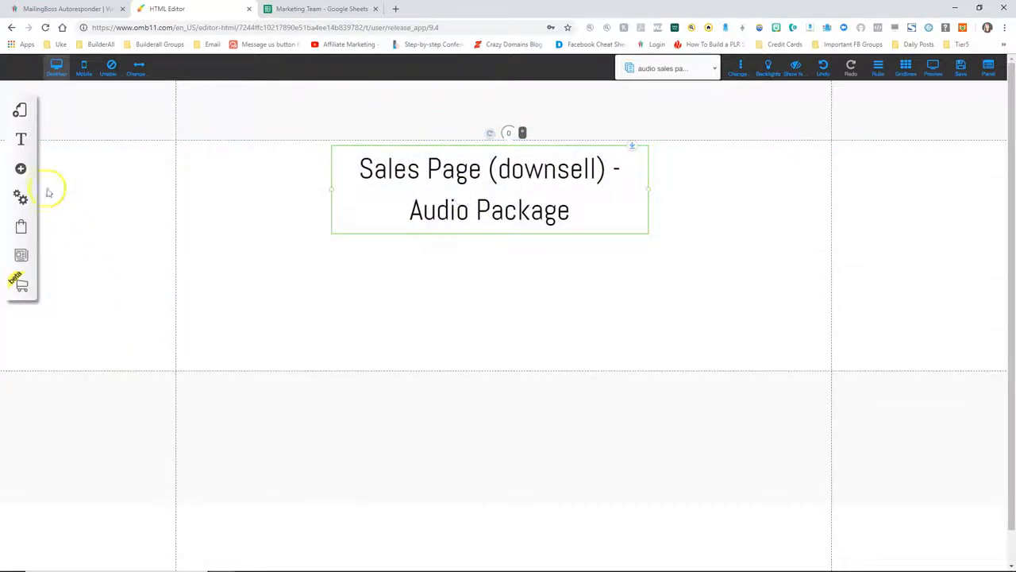
left_click(21, 170)
left_click(78, 267)
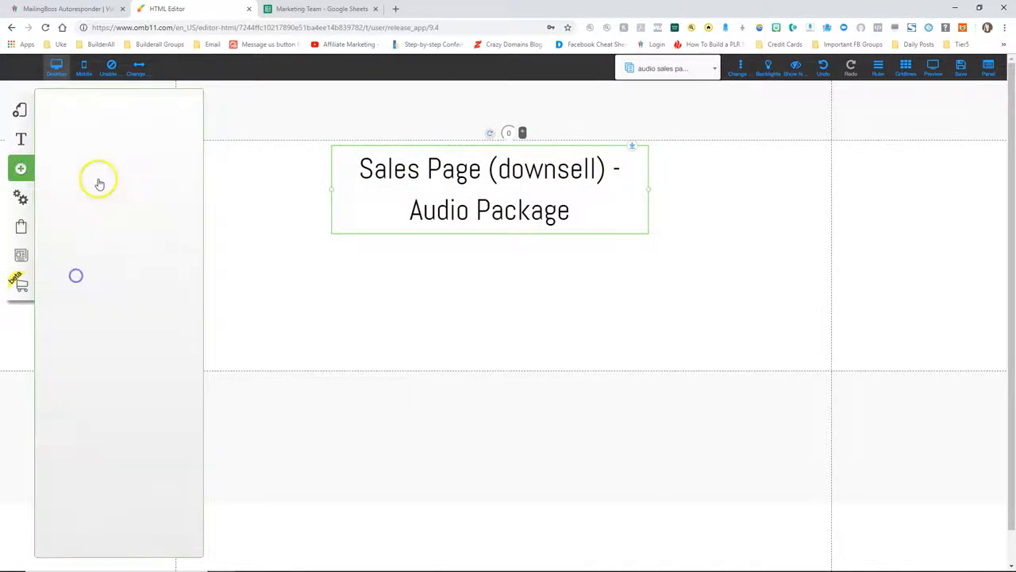
left_click(97, 179)
Swap in the fifth cleanse image from Sales funnel, shrunk and centred under the title
right_click(463, 282)
left_click(465, 173)
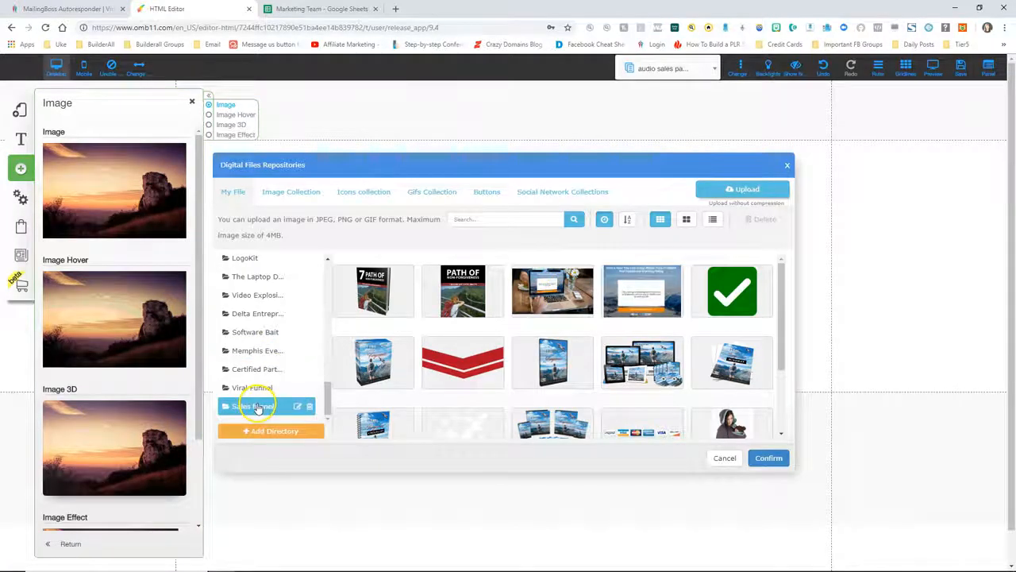
left_click(258, 407)
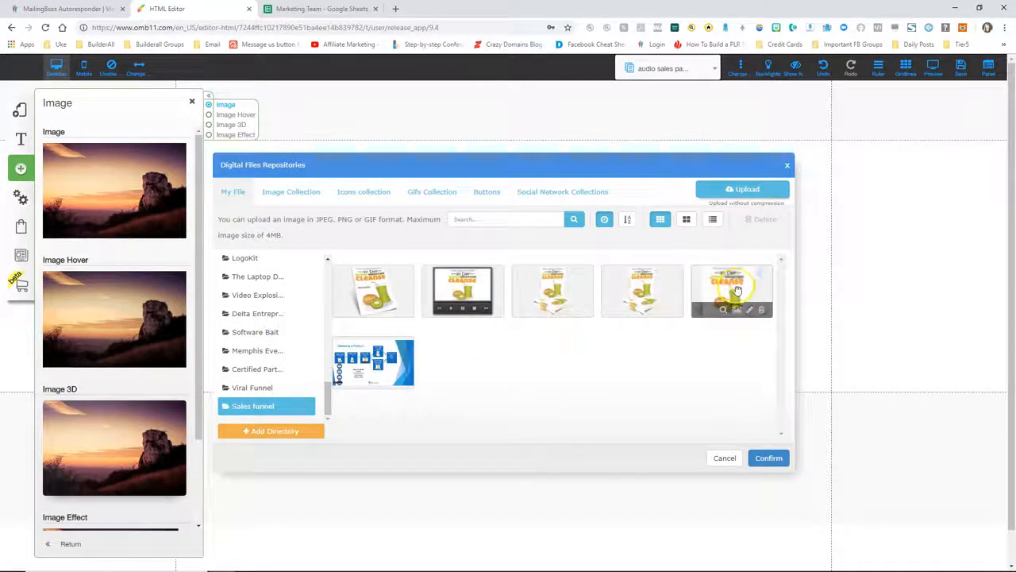
left_click(764, 460)
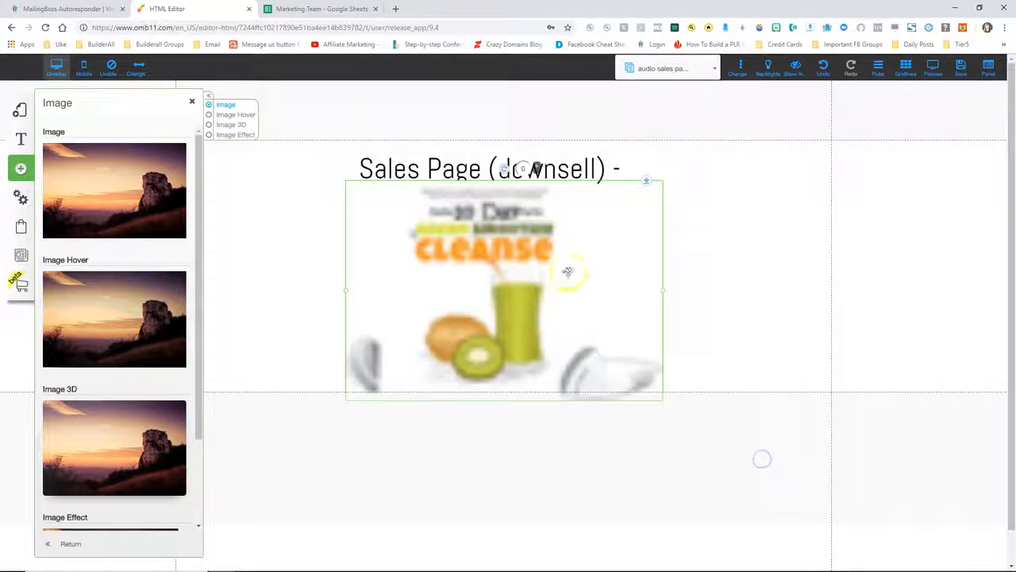
left_click_drag(664, 293, 469, 239)
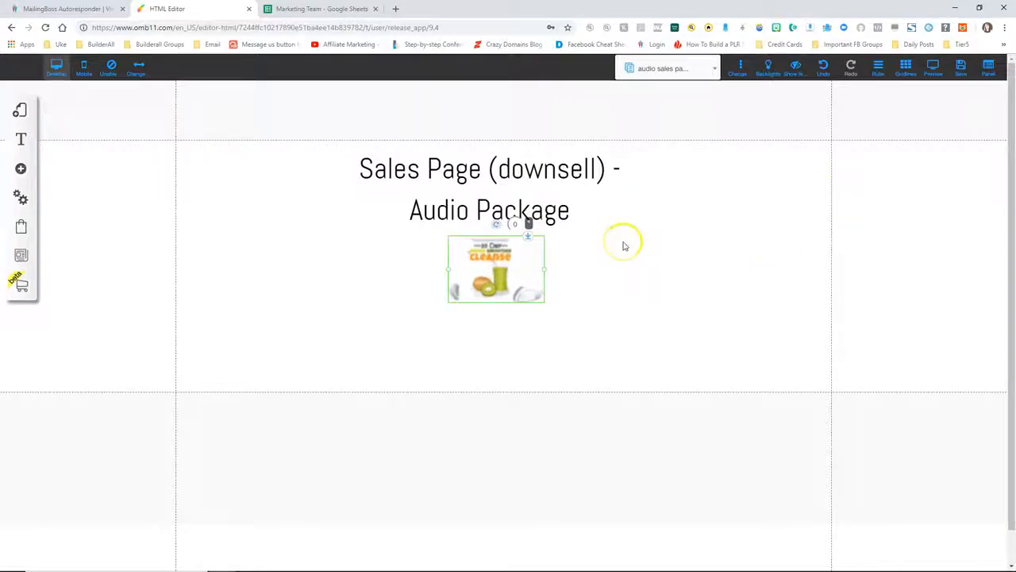
left_click(957, 76)
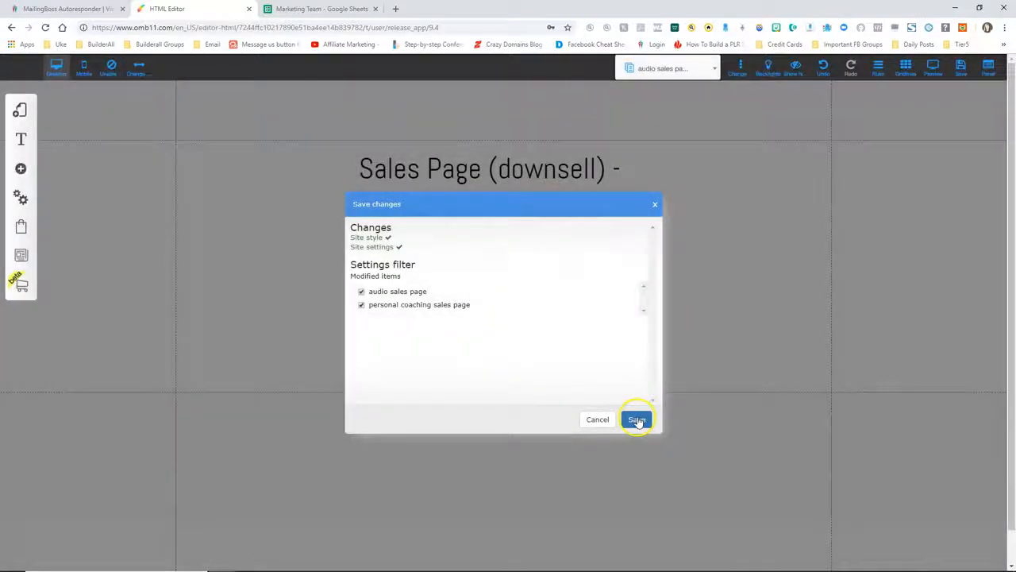
Confirm saving the audio sales page changes and dismiss the success alert
left_click(638, 420)
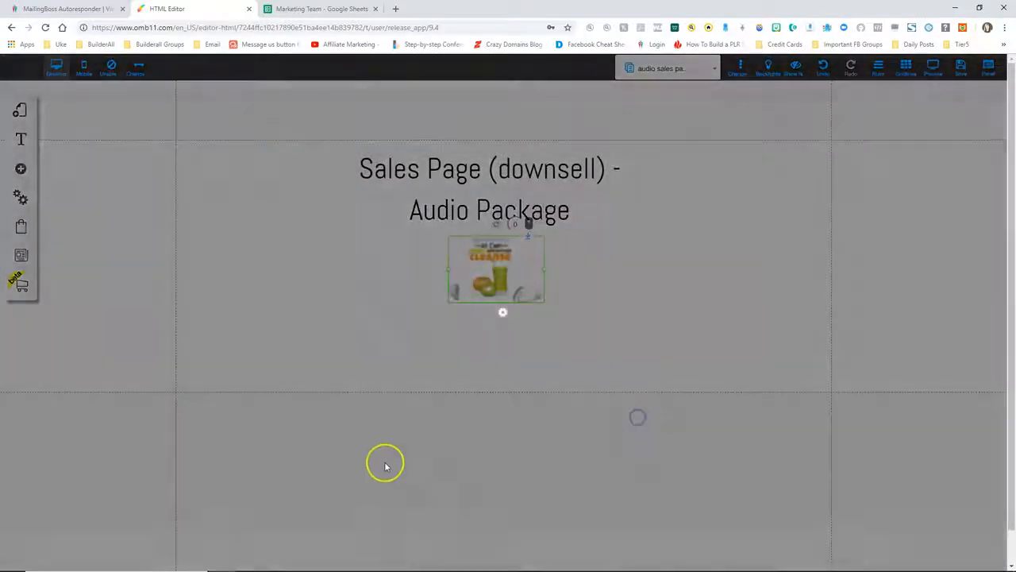
left_click(573, 285)
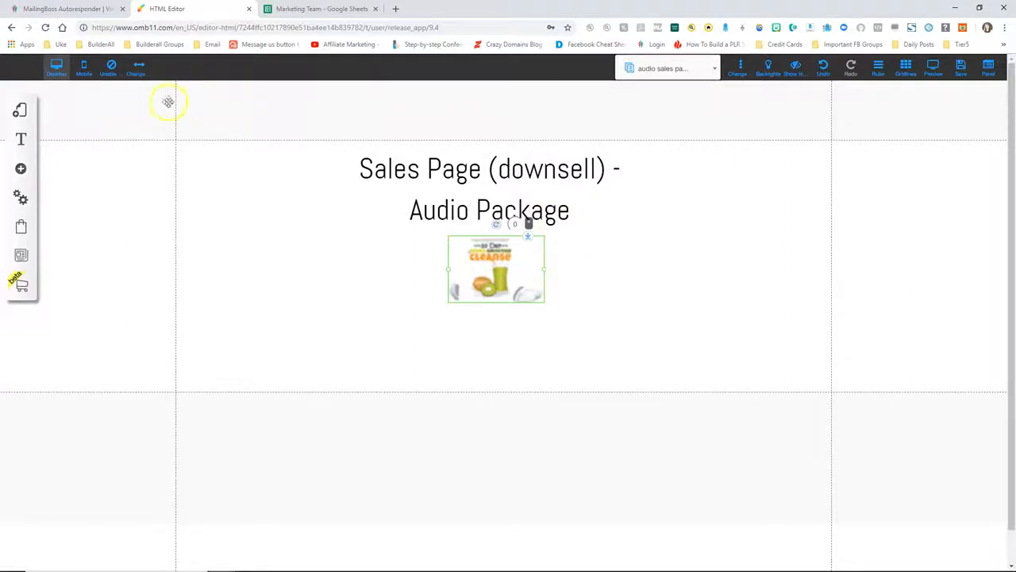
Create a new blank page named 'member access page' in the default layout
left_click(21, 109)
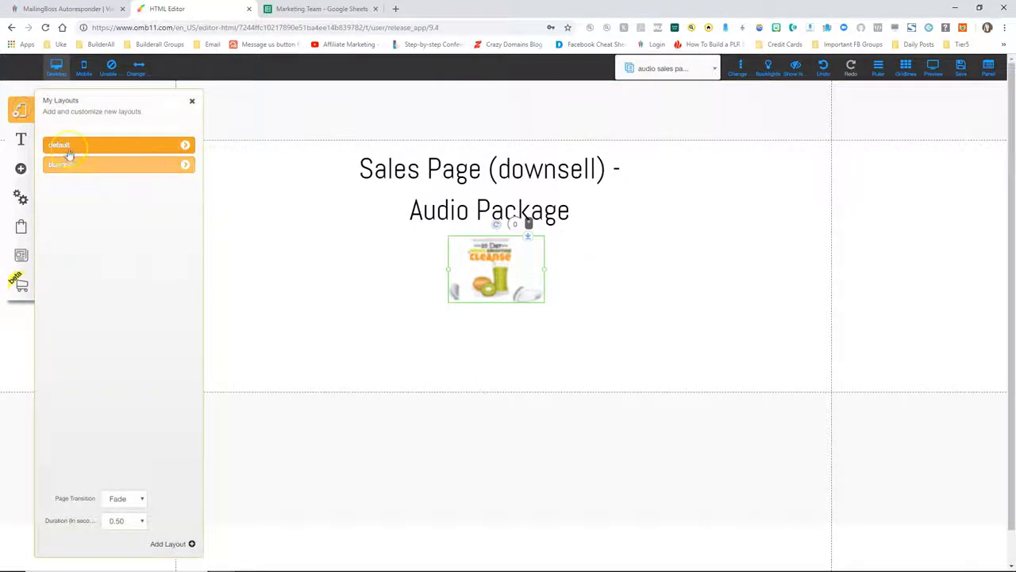
left_click(188, 144)
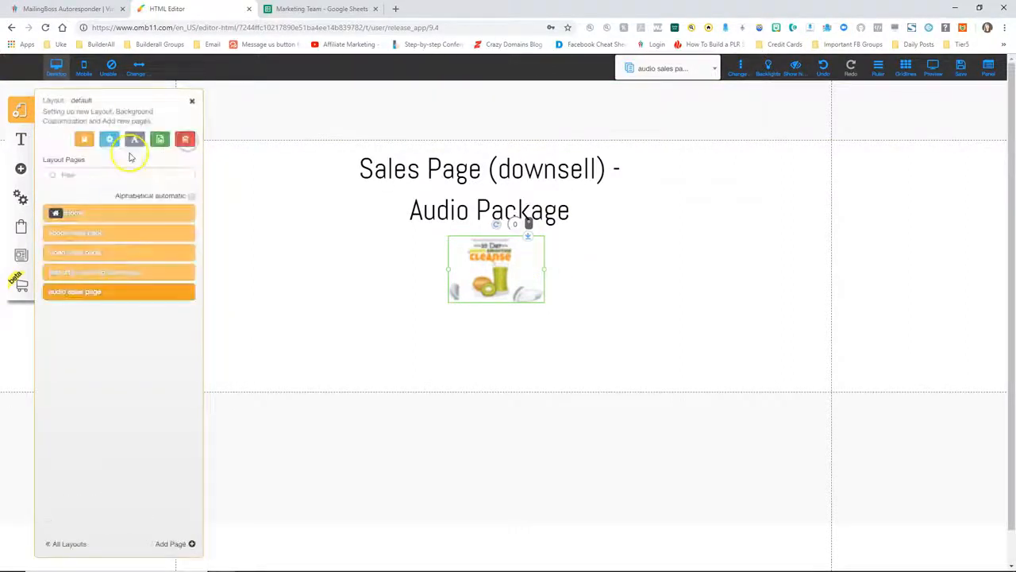
left_click(173, 543)
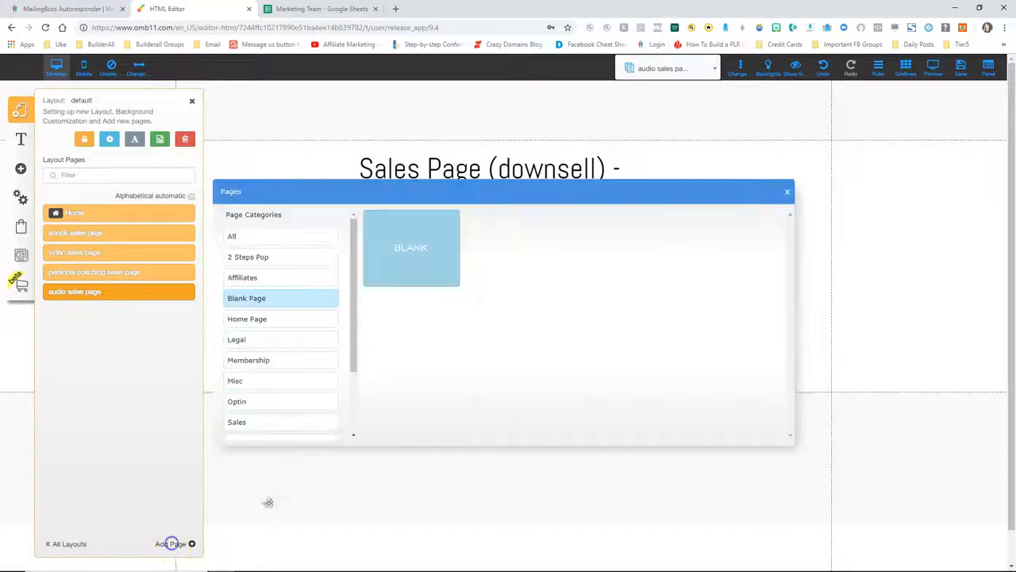
left_click(402, 248)
left_click_drag(404, 408, 365, 406)
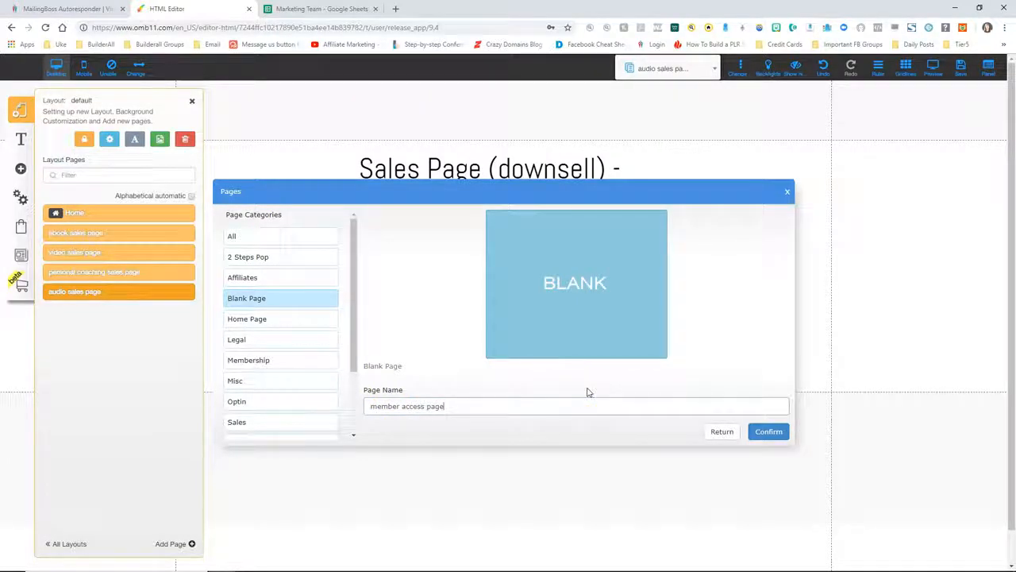
left_click(605, 351)
left_click(769, 429)
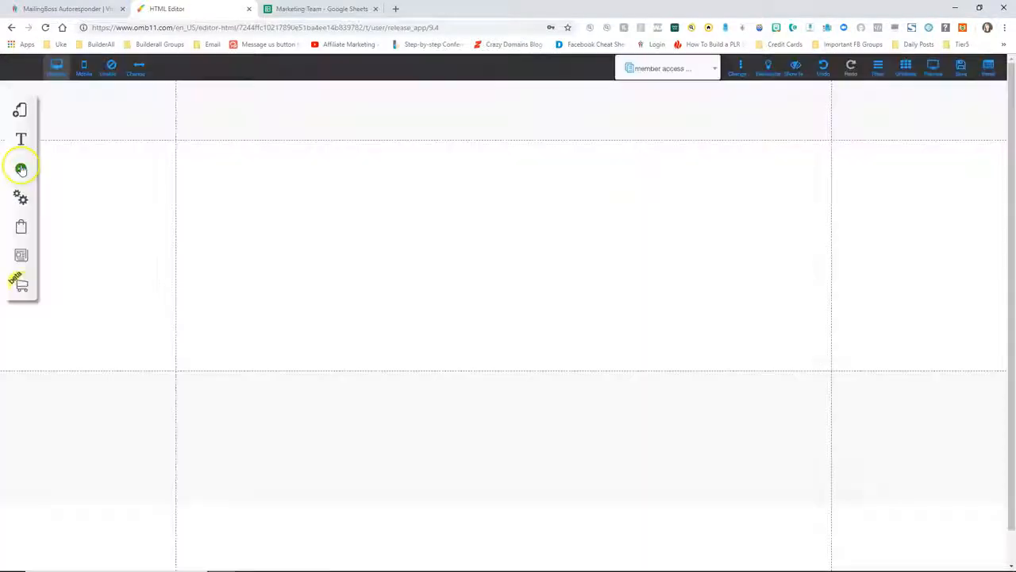
Insert a title text block onto the new member access page
left_click(20, 168)
left_click(88, 169)
left_click(100, 159)
Replace the title text with 'Member Access Page' and 'aka Thank You Page' on two lines
double_click(449, 266)
key("ctrl+a")
type("Member Access Page")
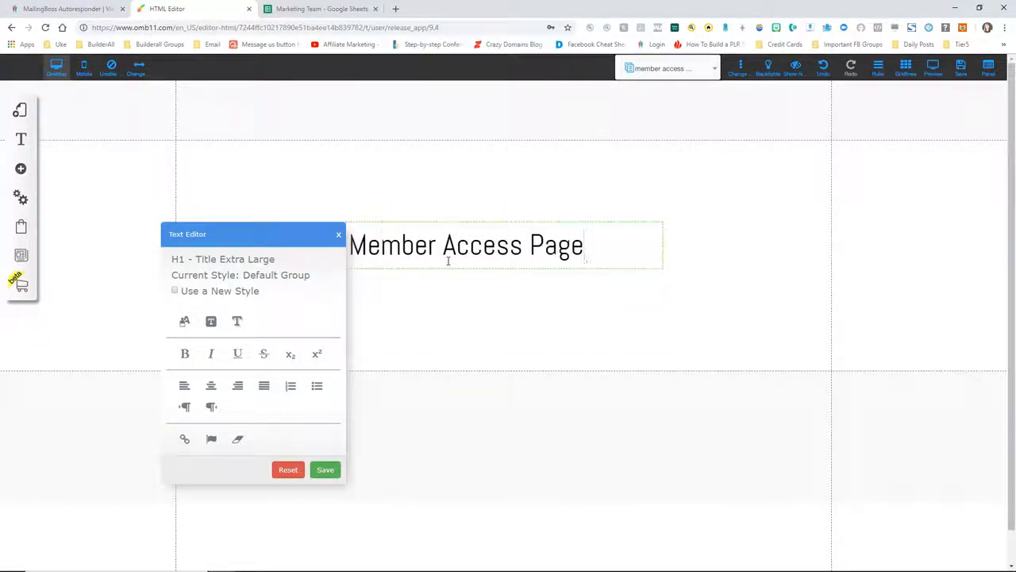
left_click(453, 226)
key("Return")
type("ak")
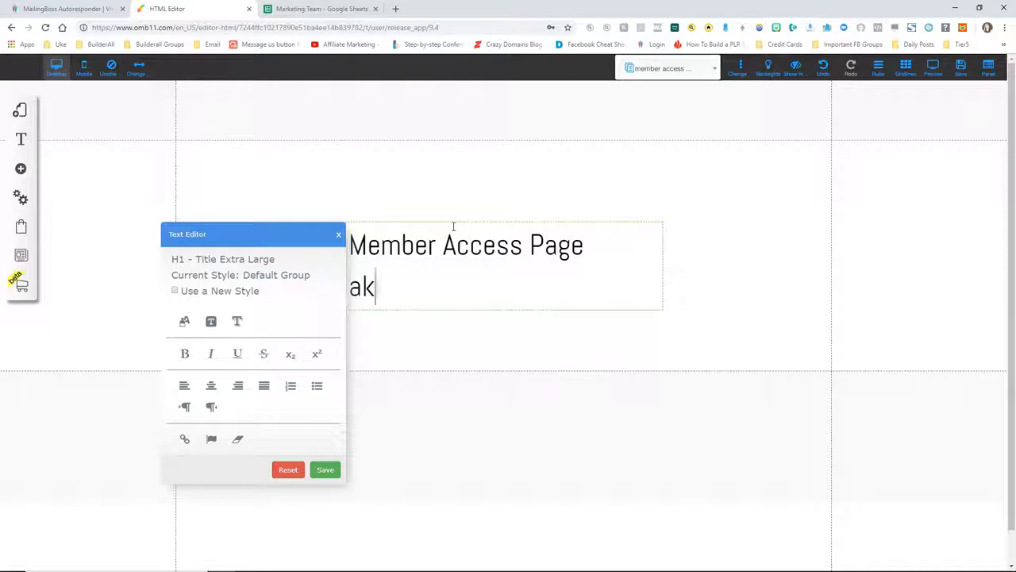
type("a Thank You Page")
Center both title lines, move the title near the section top and make the section taller
left_click(397, 211)
left_click(211, 386)
left_click(324, 469)
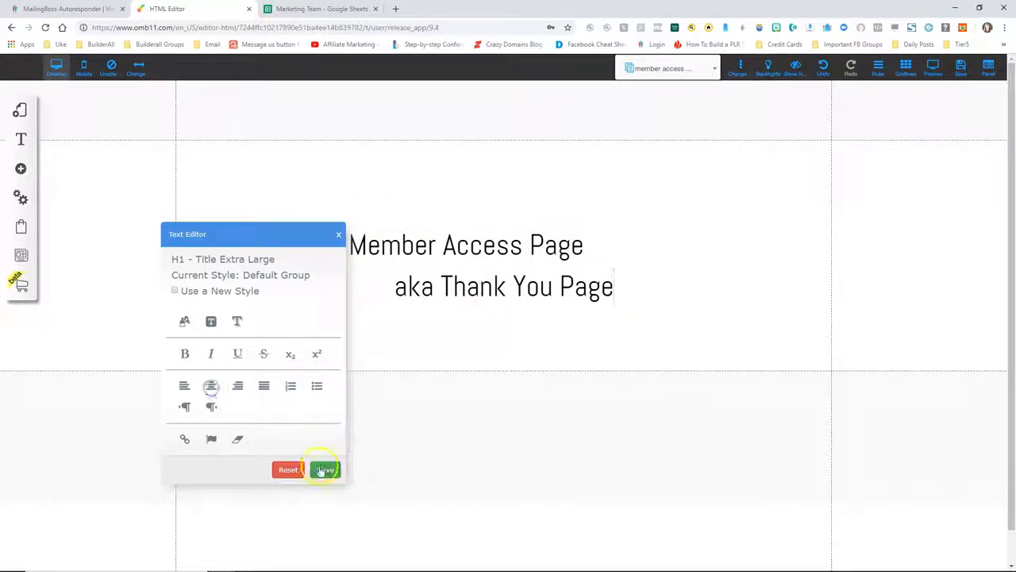
left_click(403, 249)
left_click(213, 385)
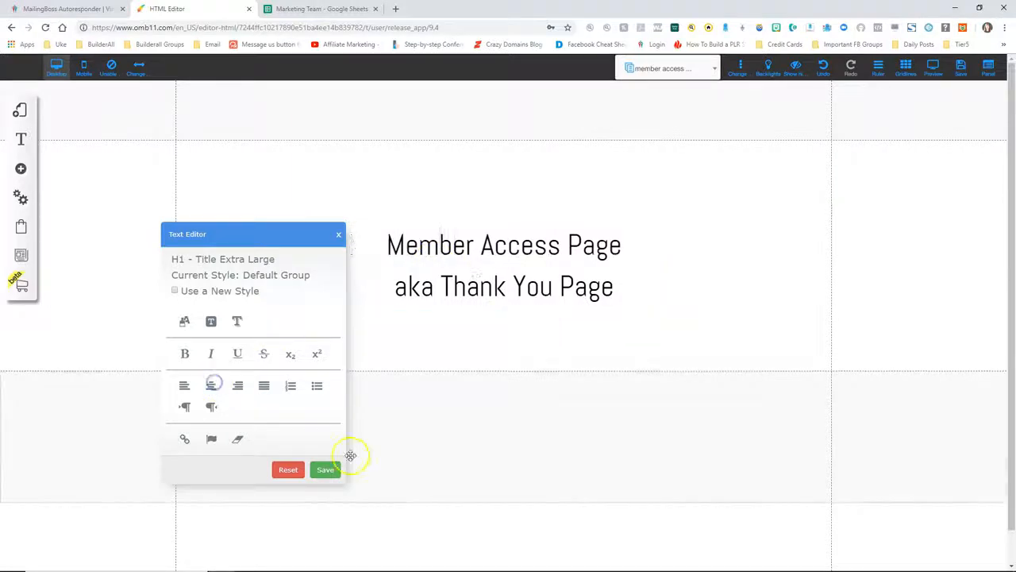
left_click(321, 467)
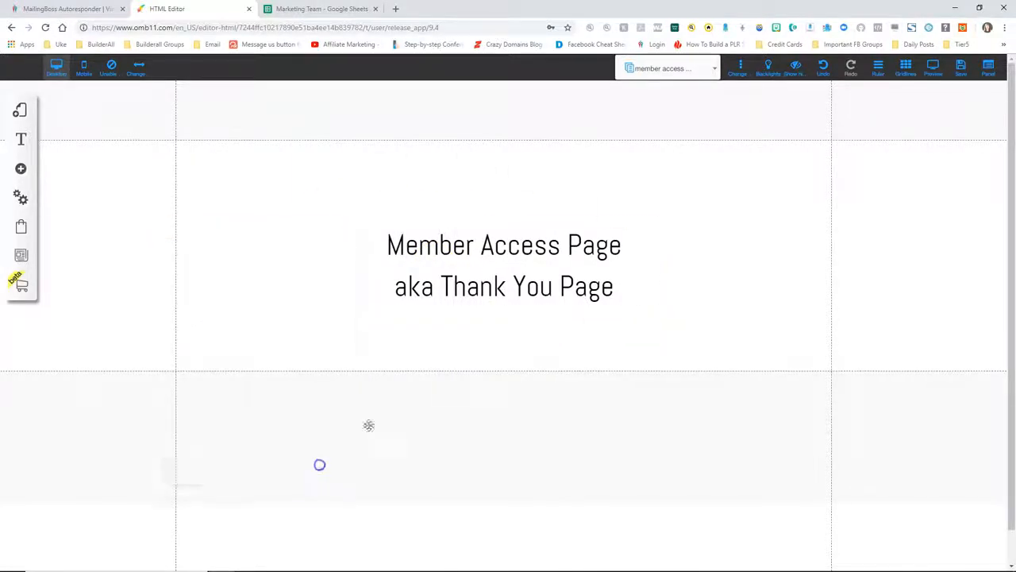
left_click_drag(483, 263, 475, 190)
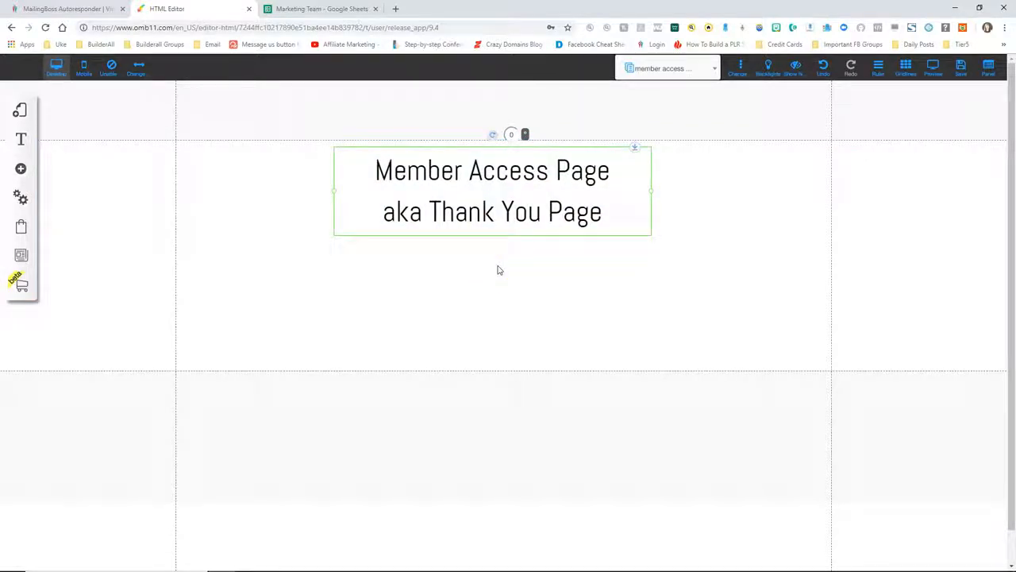
left_click_drag(863, 370, 892, 537)
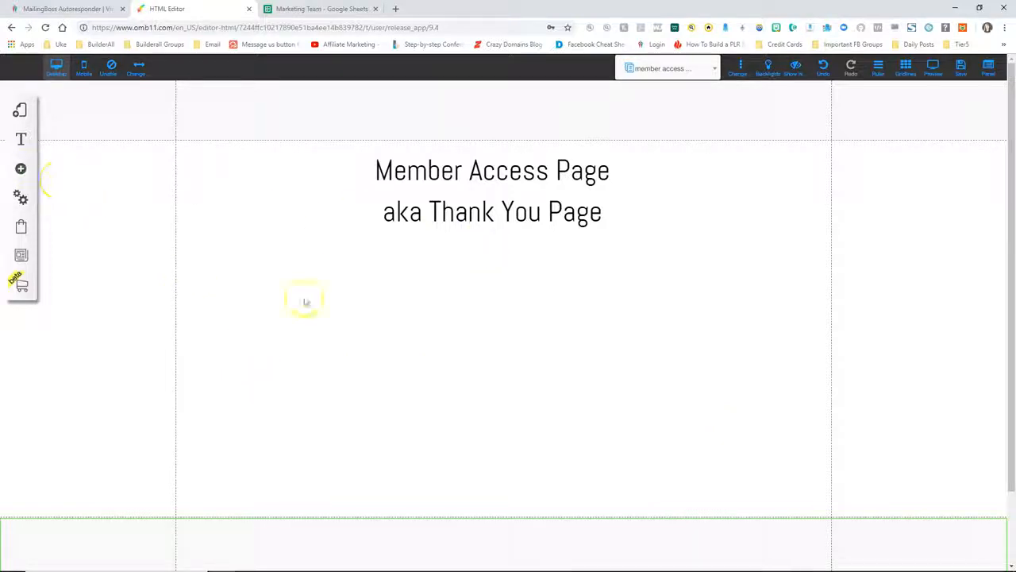
Add a blue Buy Now button from the Button elements and position it under the heading
left_click(20, 170)
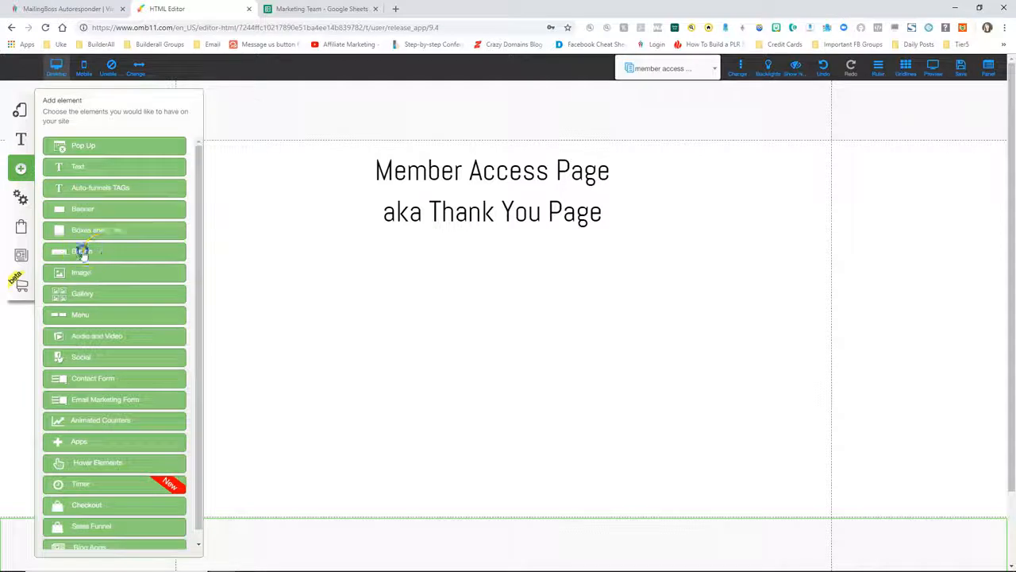
left_click(83, 252)
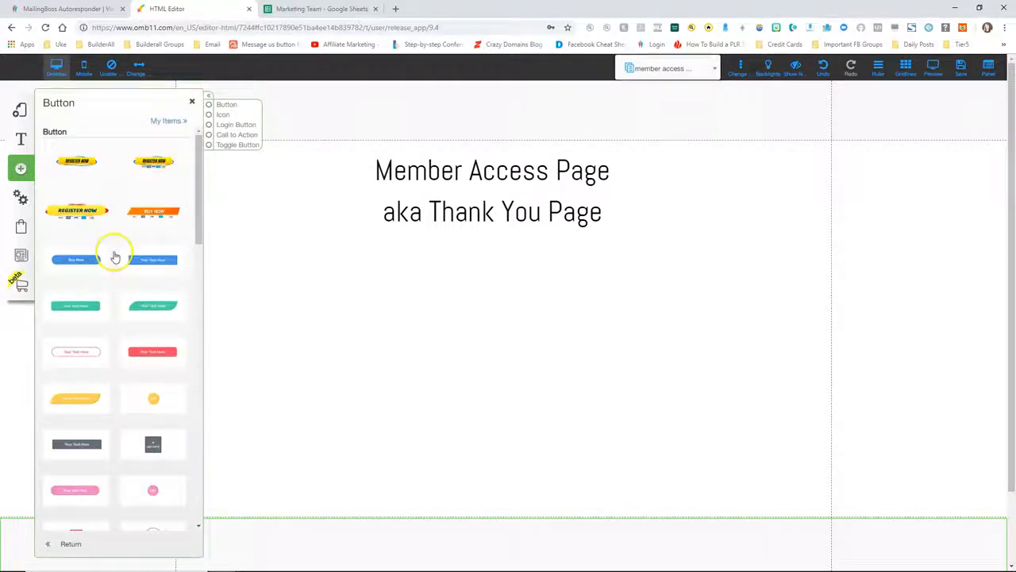
left_click_drag(84, 256, 413, 286)
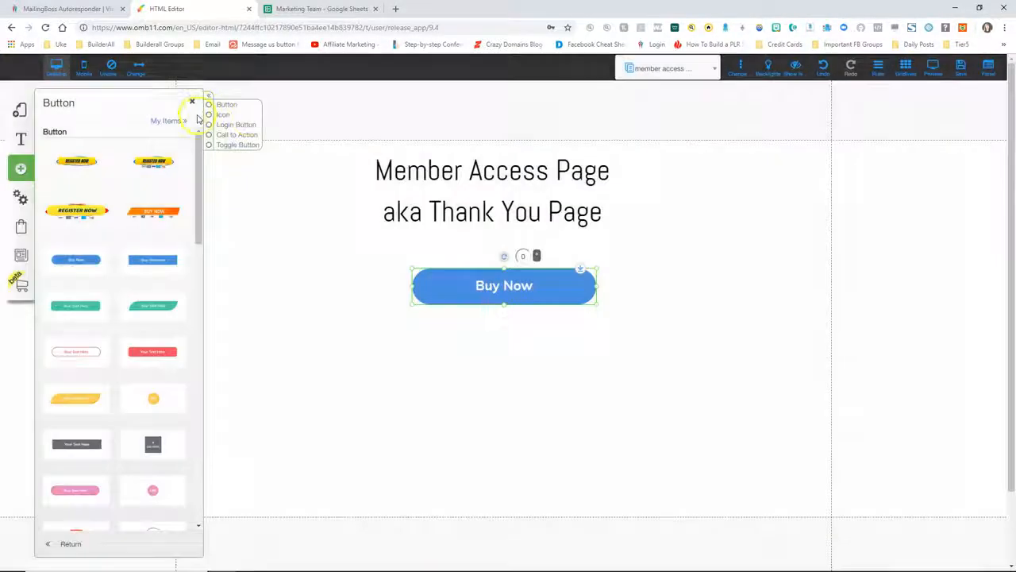
left_click(192, 102)
left_click_drag(536, 297, 523, 288)
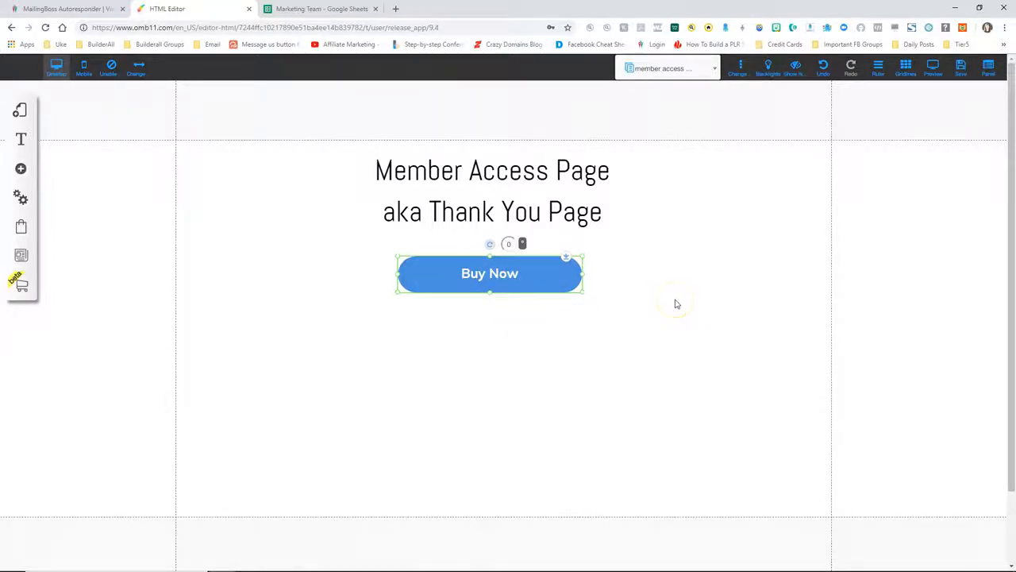
Drag copies of the Buy Now button into a stack below it
left_click_drag(527, 286, 545, 469)
left_click_drag(567, 277, 564, 294)
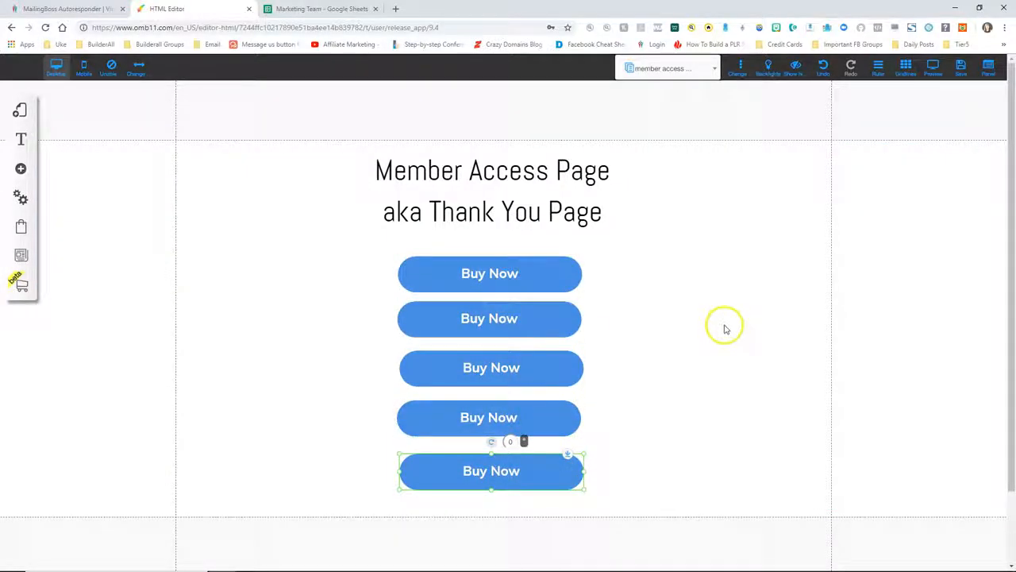
left_click_drag(527, 273, 512, 271)
right_click(509, 270)
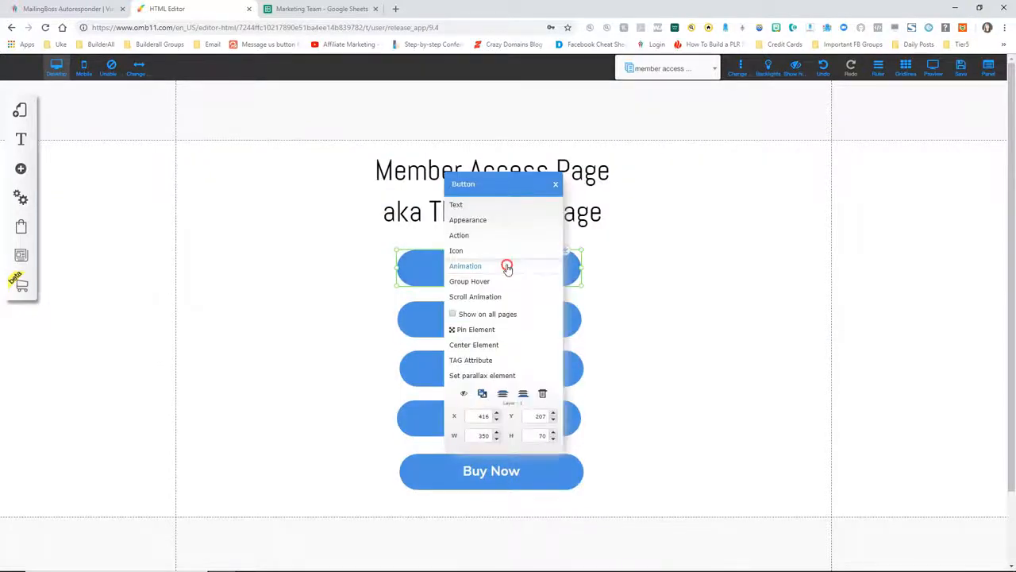
Relabel the first two buttons 'Free Ebook' and 'Paid Ebook'
left_click(458, 206)
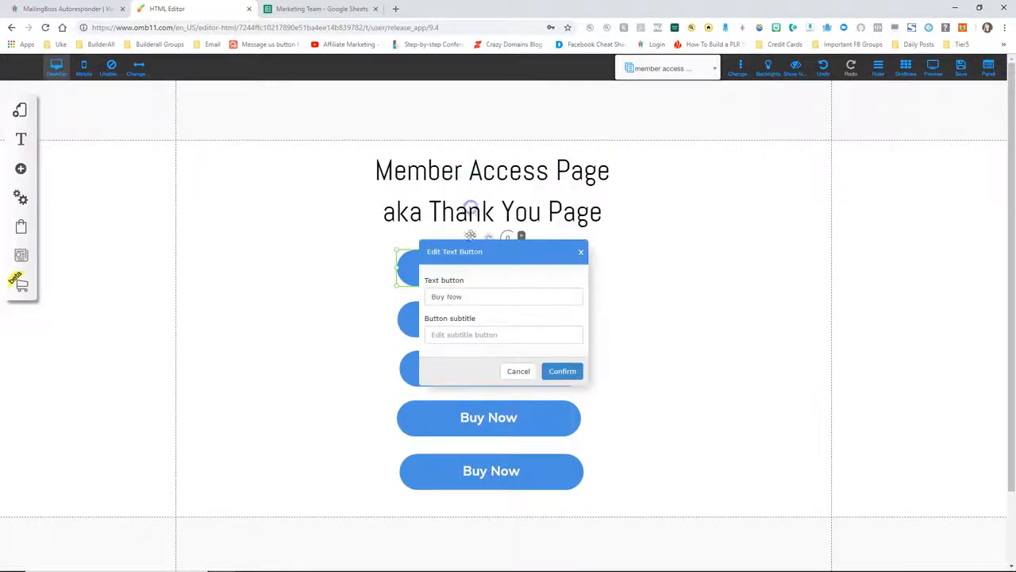
left_click_drag(474, 293, 409, 293)
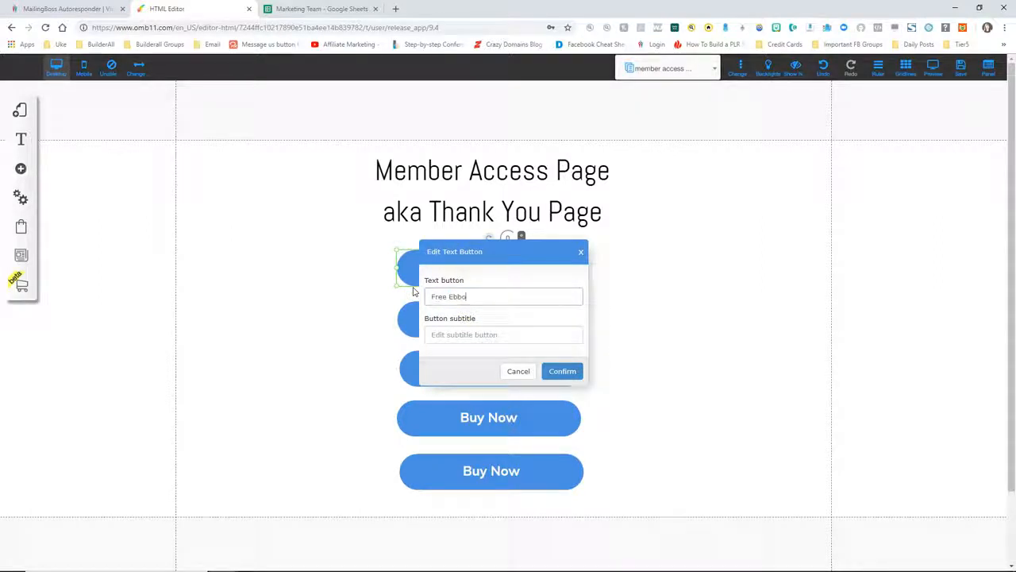
left_click(562, 371)
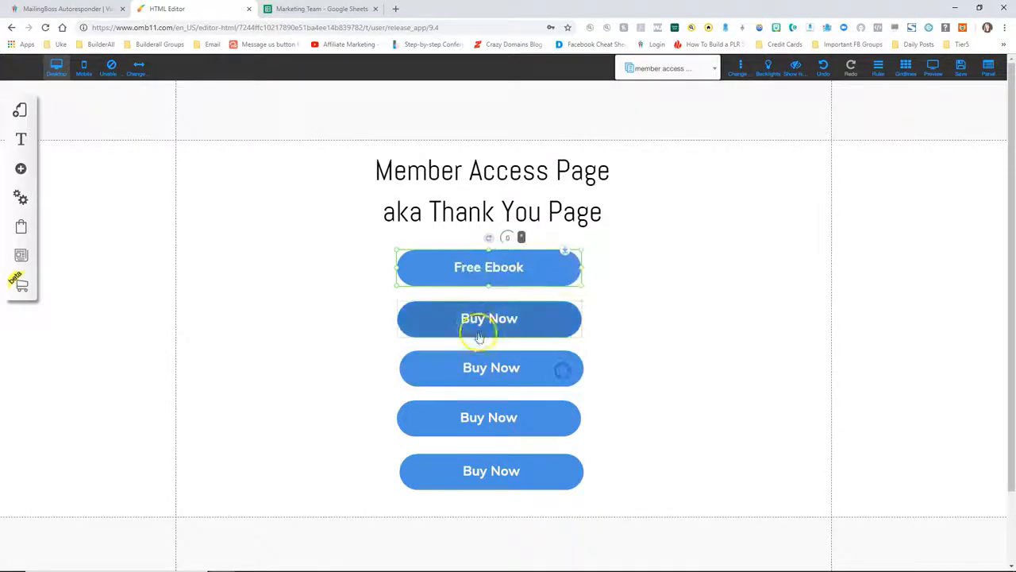
right_click(479, 323)
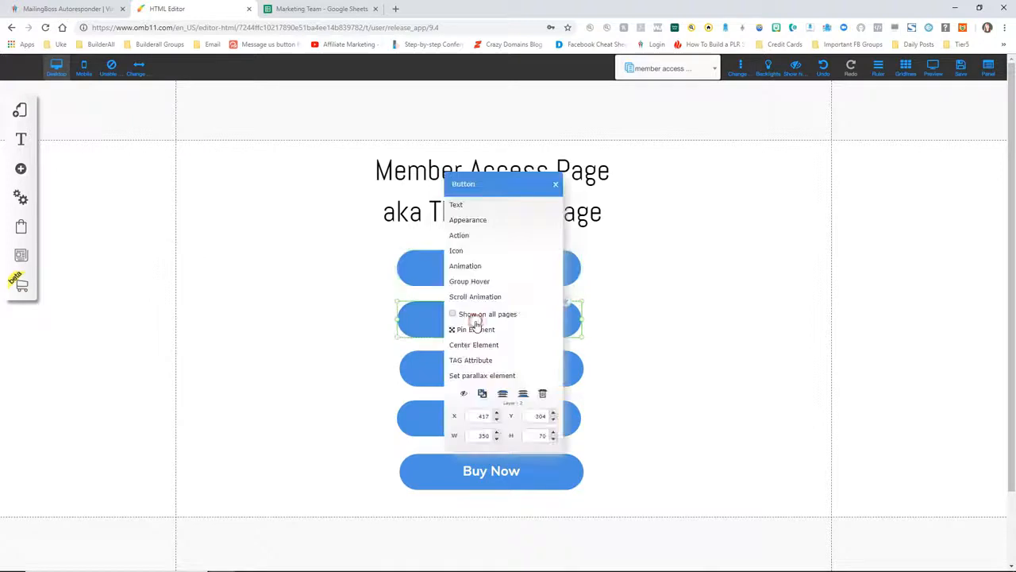
left_click(465, 205)
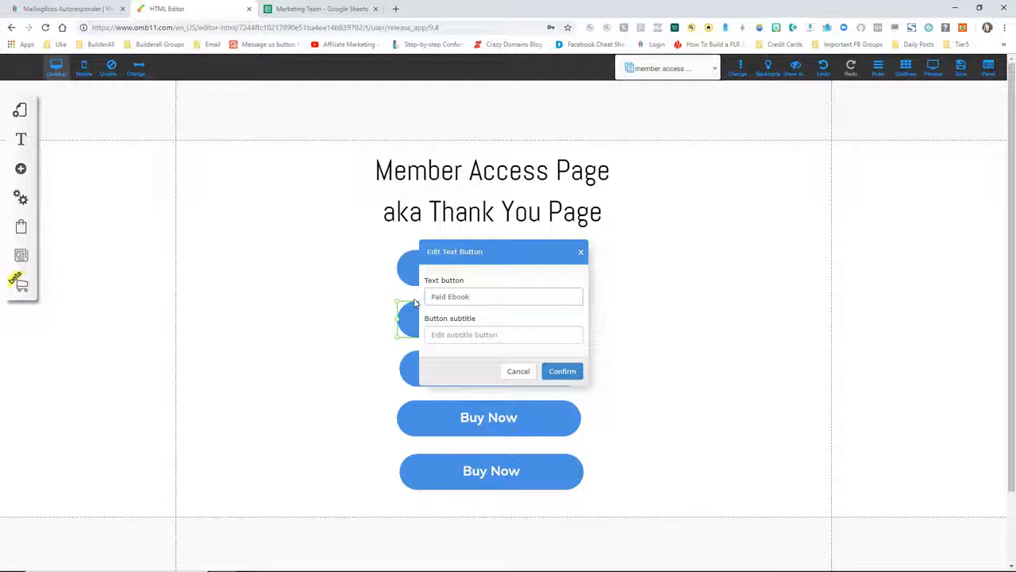
scroll(414, 302, "down", 1)
left_click(562, 371)
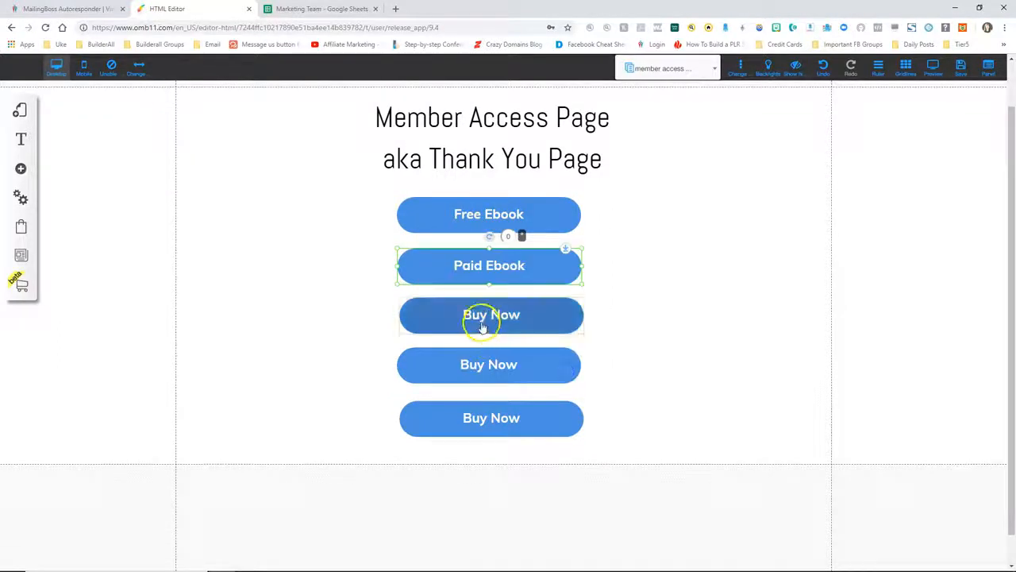
Relabel the third and fourth buttons 'Video Package' and 'Audio Package'
right_click(482, 326)
left_click(459, 204)
left_click_drag(463, 297, 399, 296)
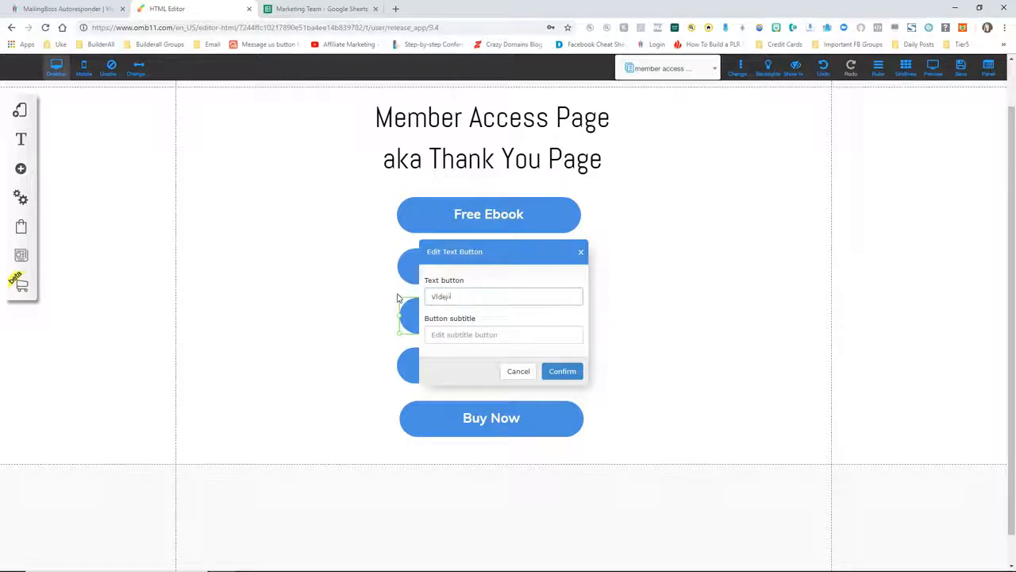
left_click(561, 370)
right_click(487, 363)
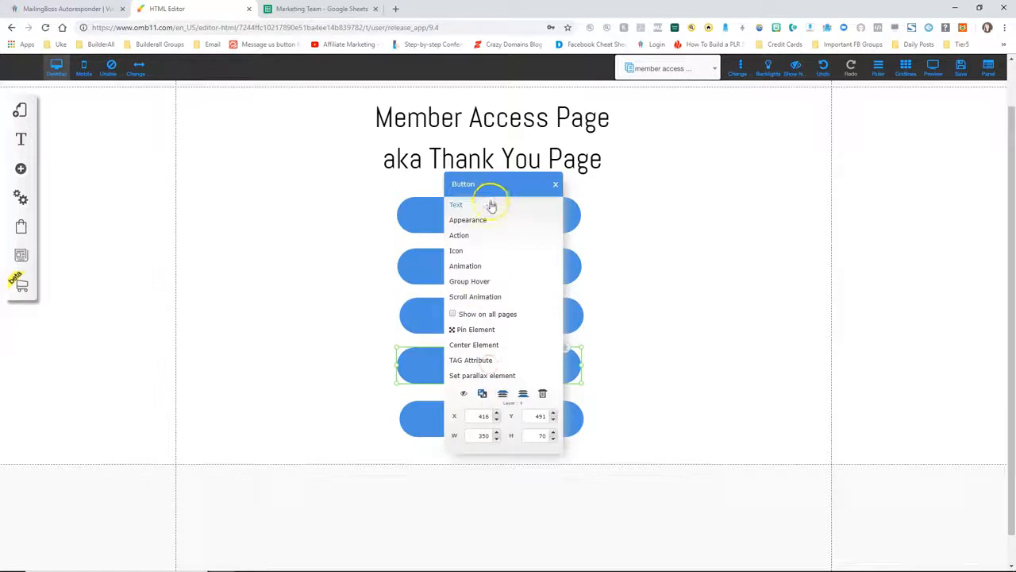
left_click(489, 204)
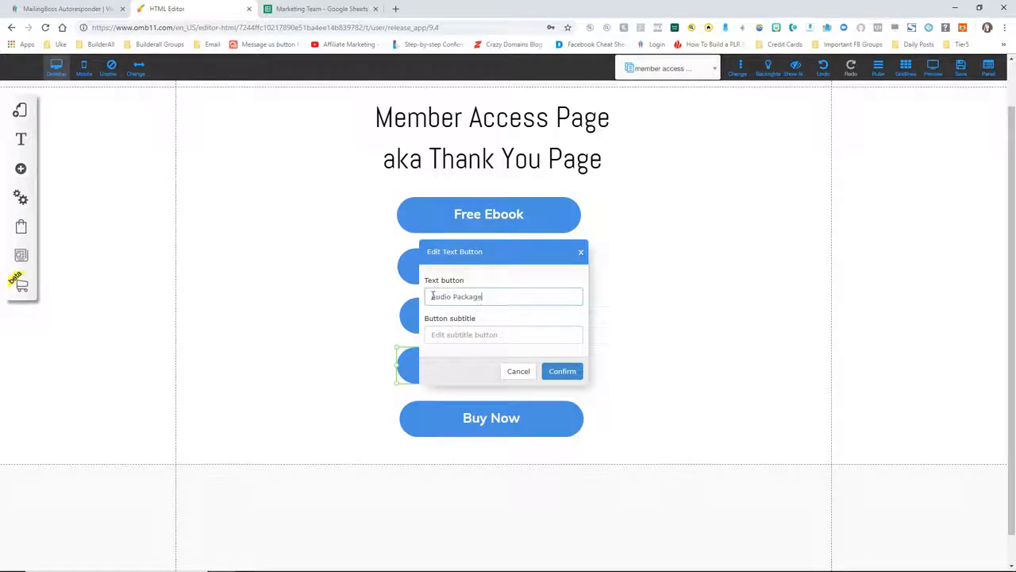
left_click(562, 371)
Relabel the bottom button 'Personal Coaching'
right_click(486, 414)
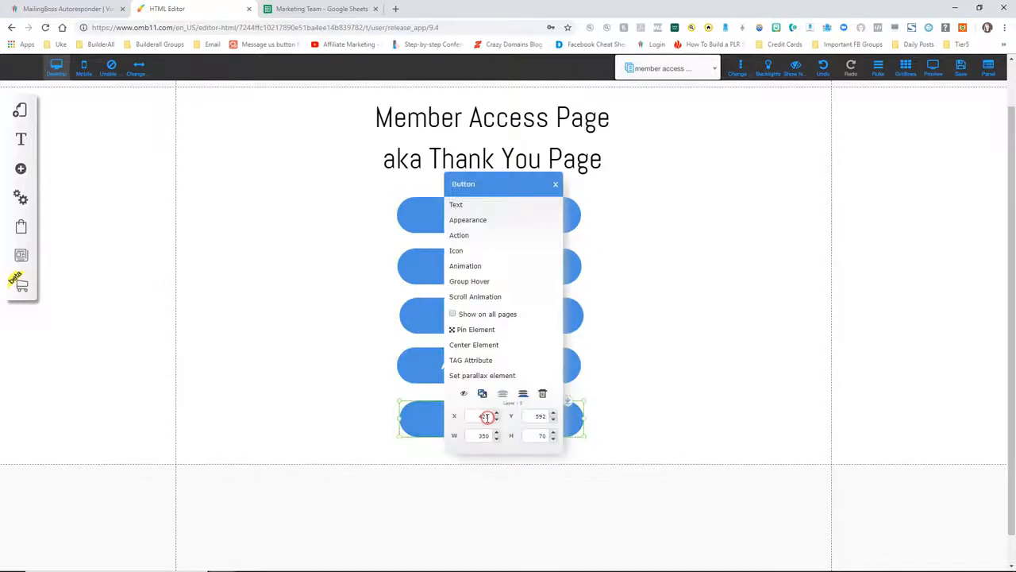
left_click(474, 205)
left_click_drag(479, 296, 420, 295)
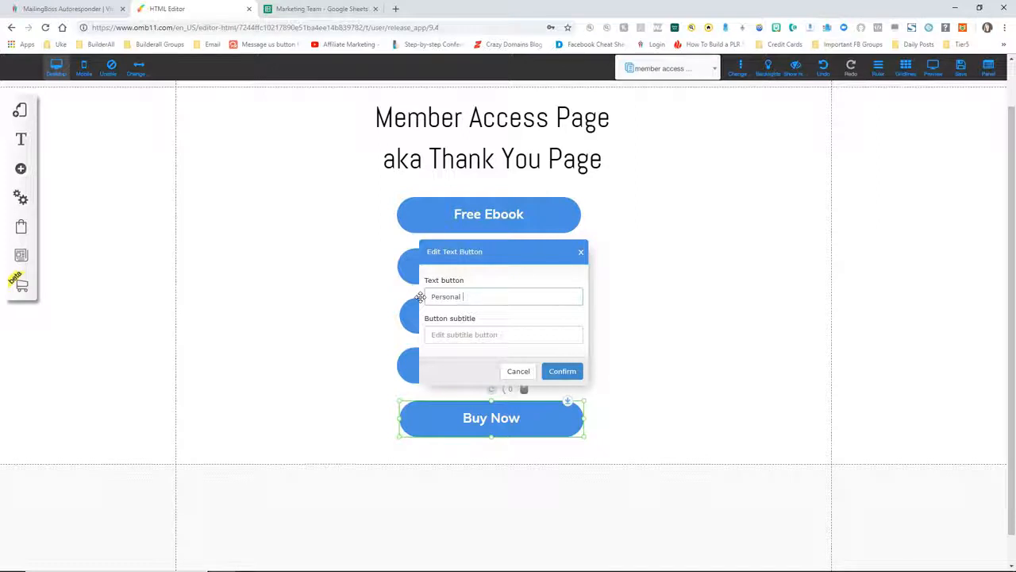
type("Personal Coaching")
left_click(487, 216)
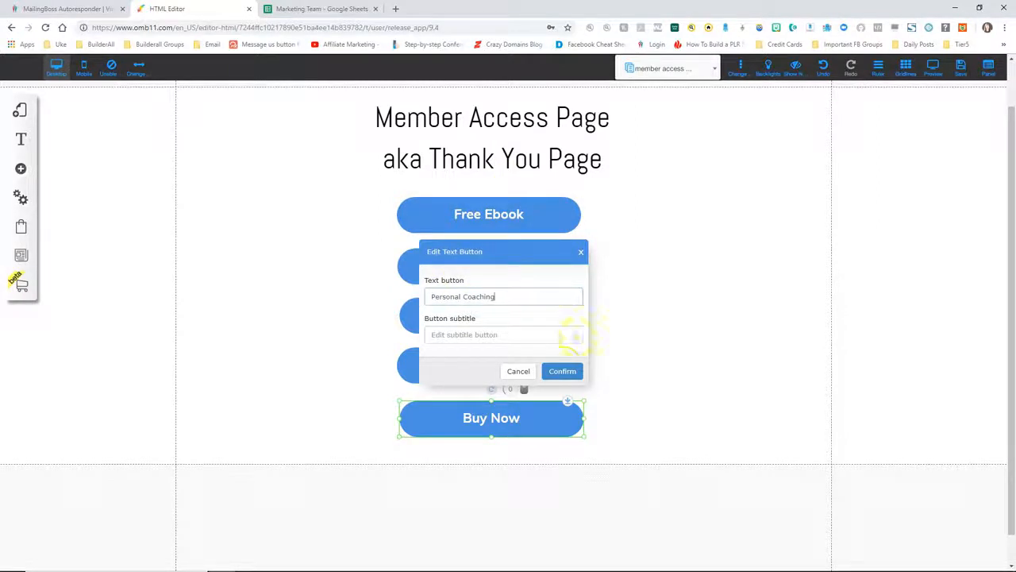
left_click(562, 370)
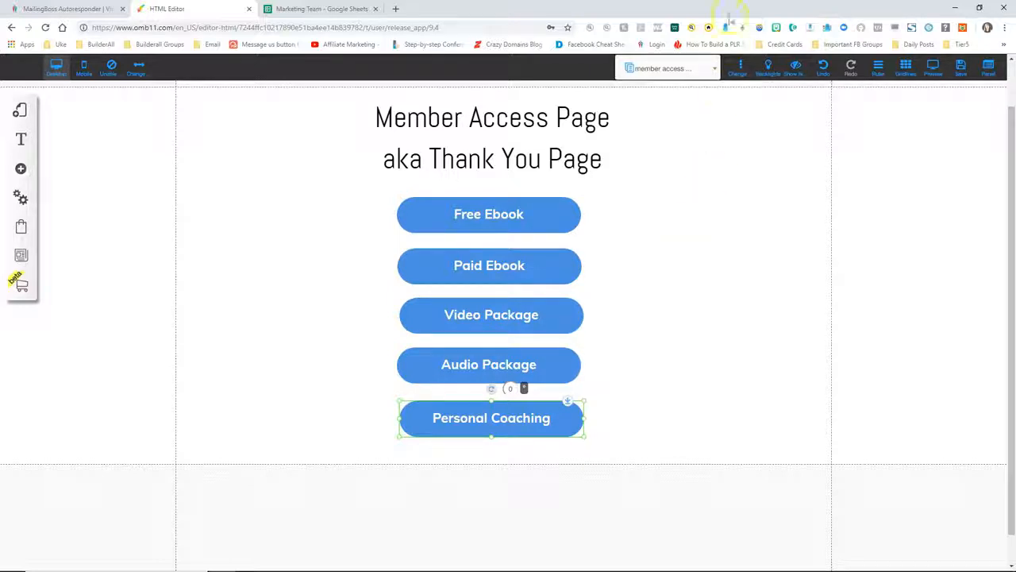
Save the member access page and dismiss the saved message
left_click(960, 67)
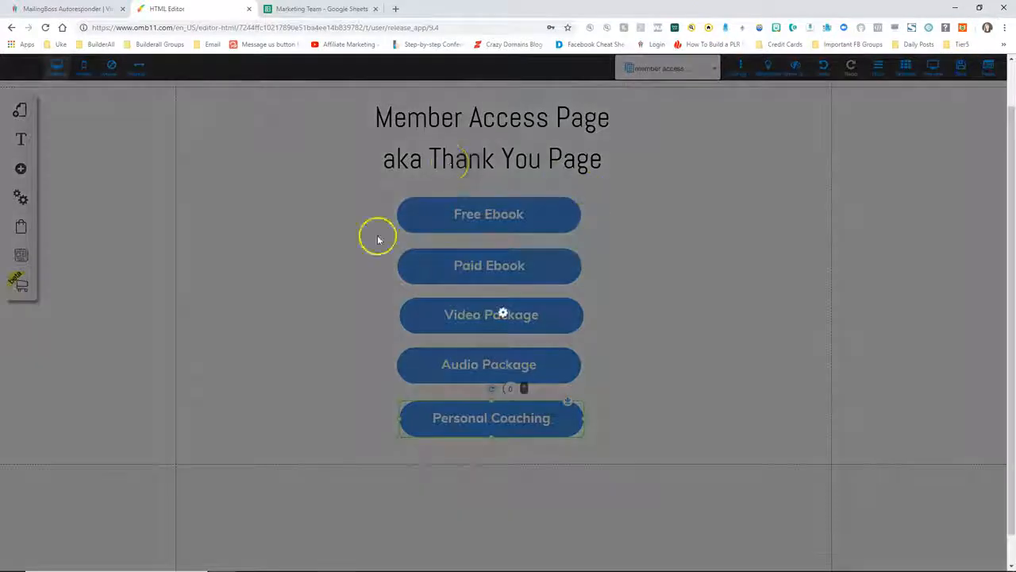
left_click(635, 418)
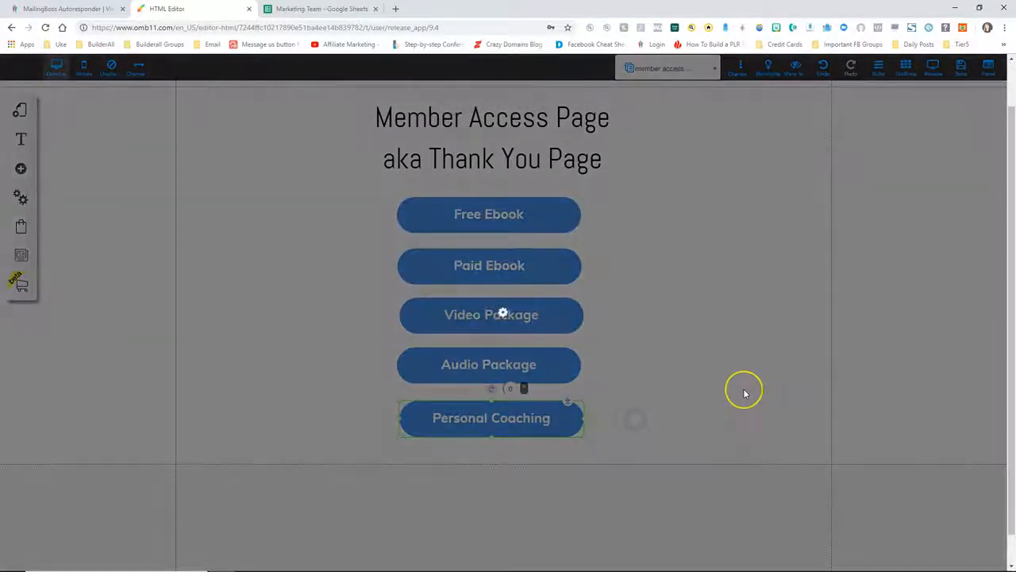
left_click(573, 283)
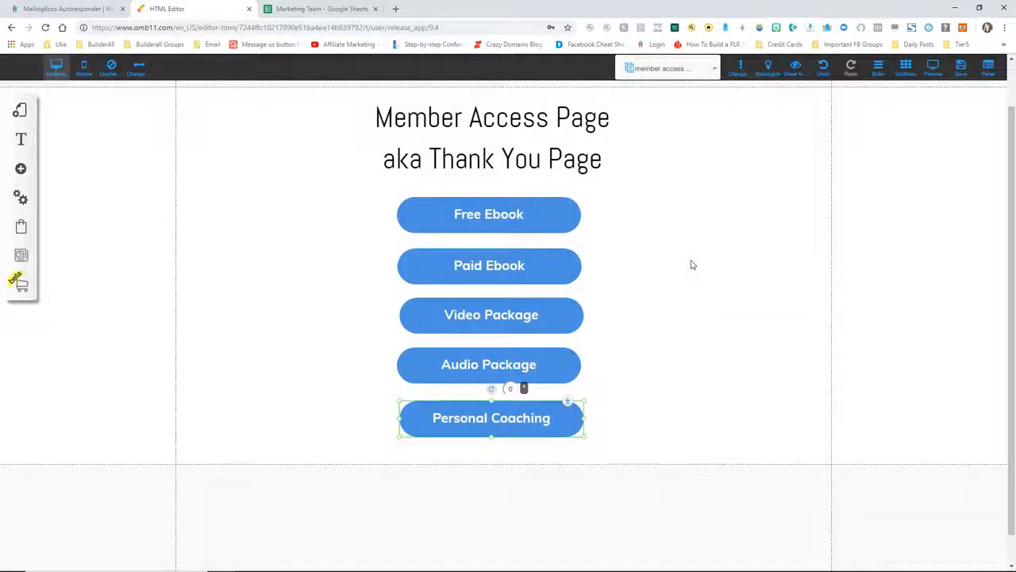
left_click_drag(644, 171, 578, 95)
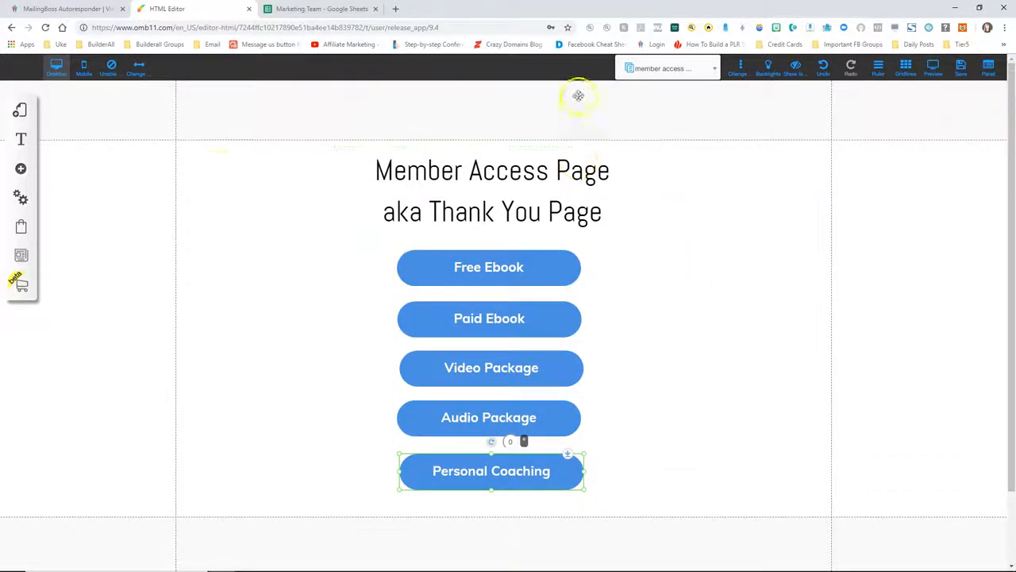
Add a Disclaimer page to the default layout from the Legal templates
left_click(21, 111)
left_click(184, 146)
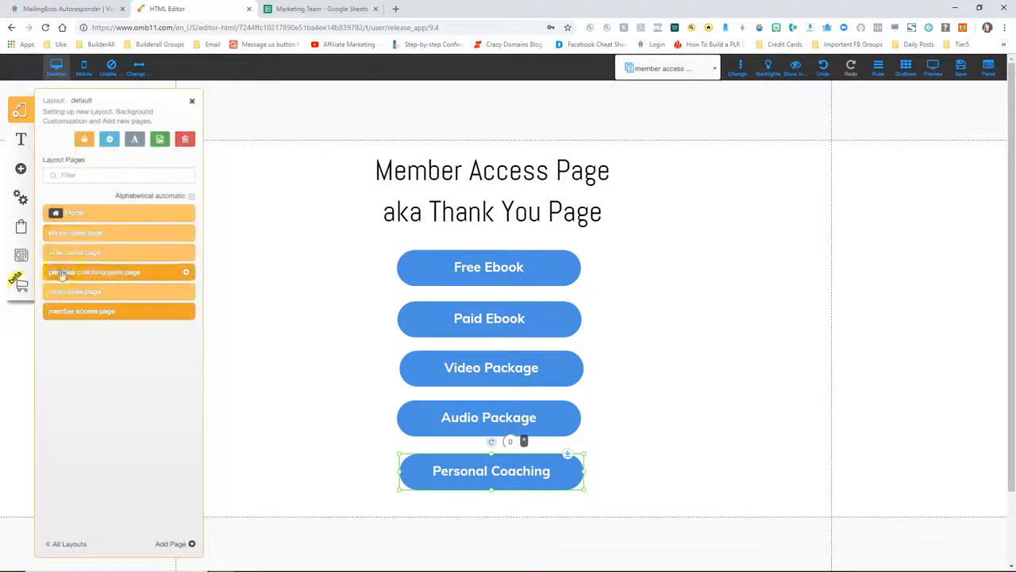
left_click(169, 546)
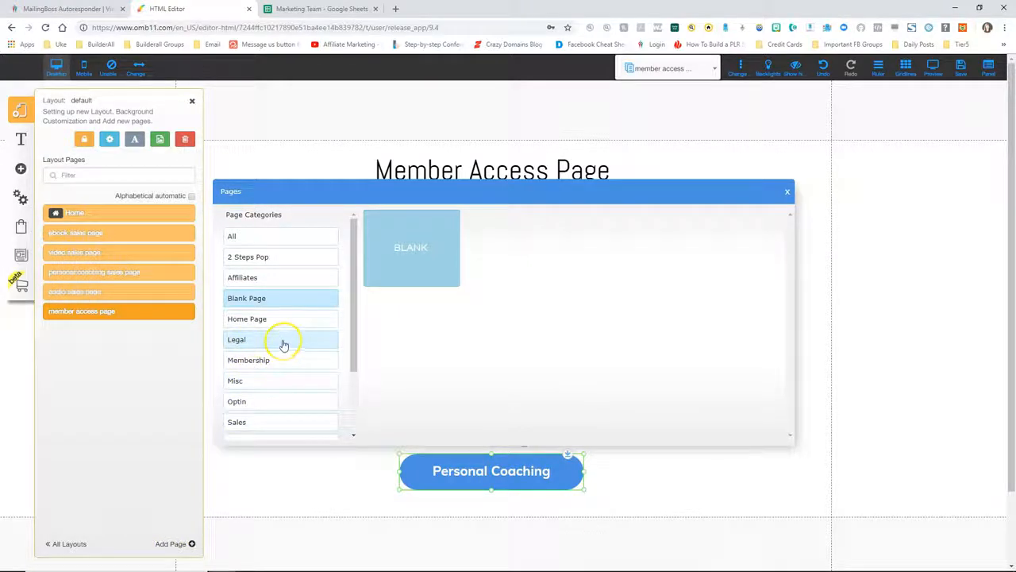
left_click(254, 341)
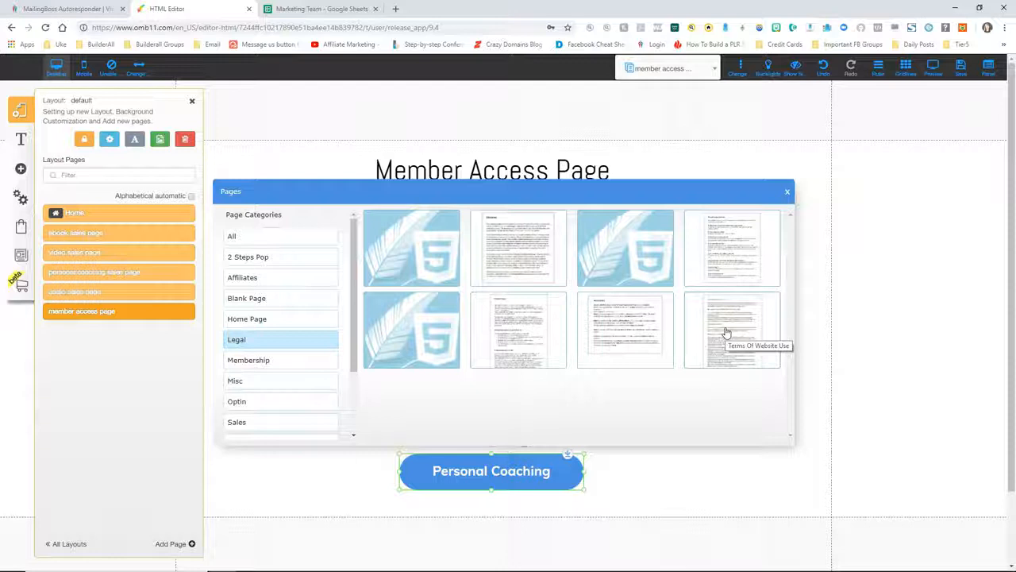
left_click(504, 247)
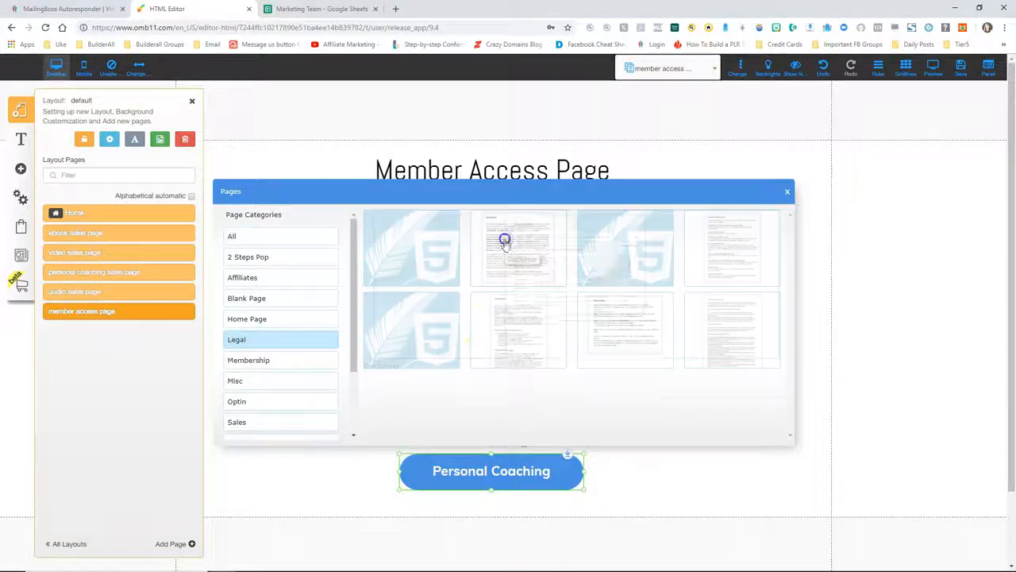
left_click(769, 431)
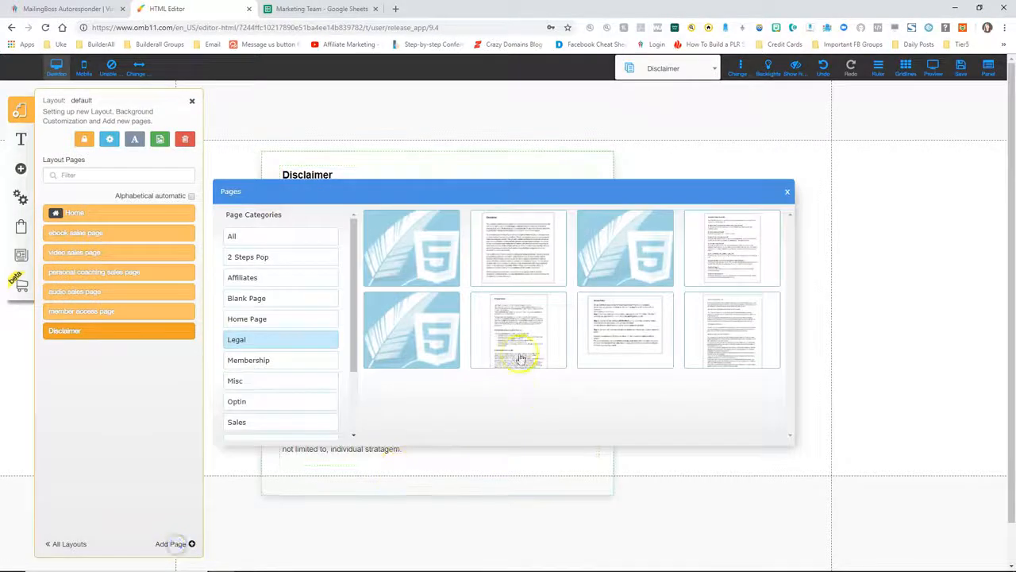
Add a Privacy Policy page from the Legal templates
left_click(517, 332)
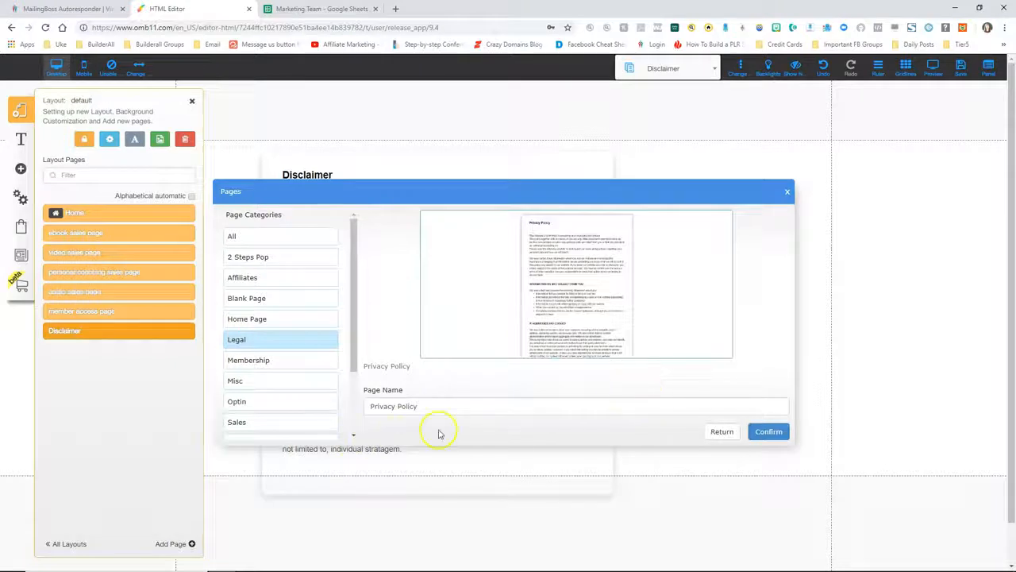
left_click(772, 434)
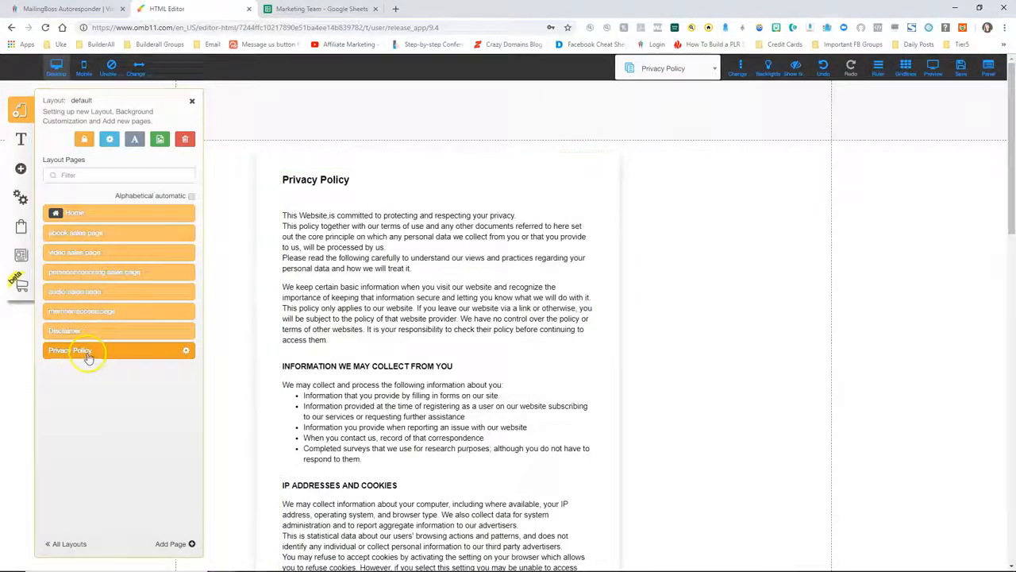
left_click(172, 545)
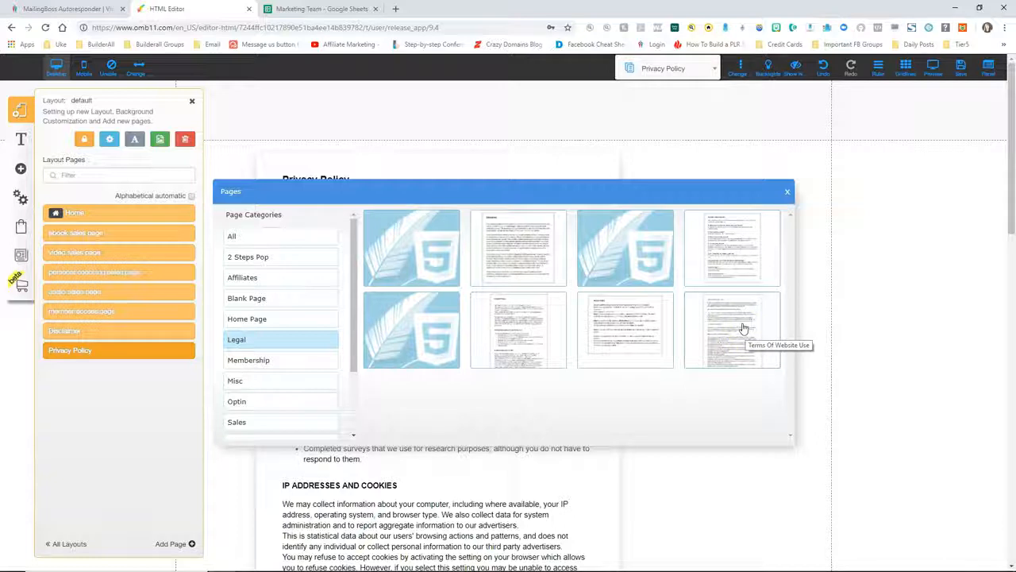
Add a Terms Of Website Use page from the Legal templates
left_click(744, 328)
left_click(450, 411)
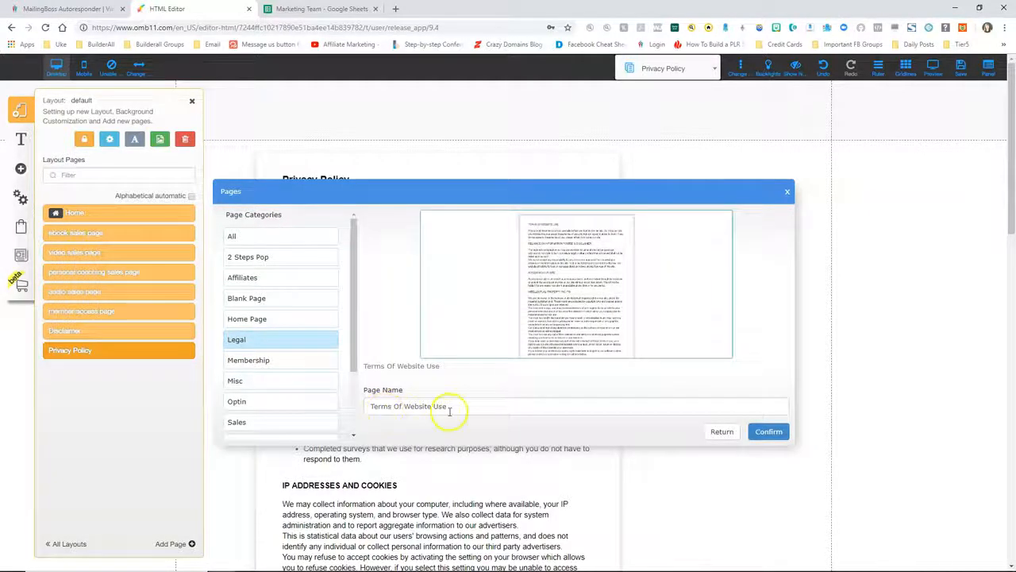
left_click(767, 431)
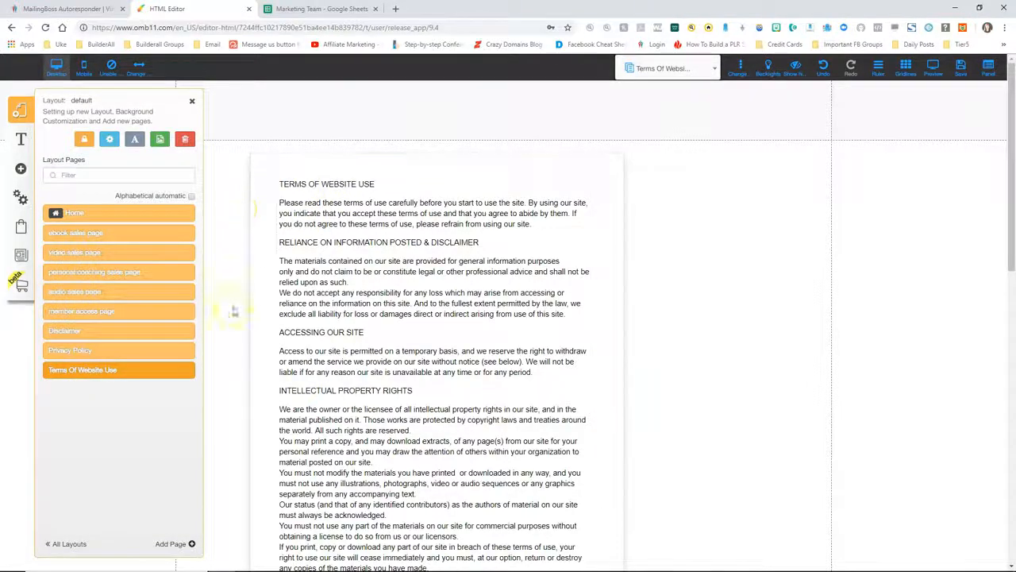
Scroll through the Terms Of Website Use page's legal text
scroll(370, 427, "down", 1)
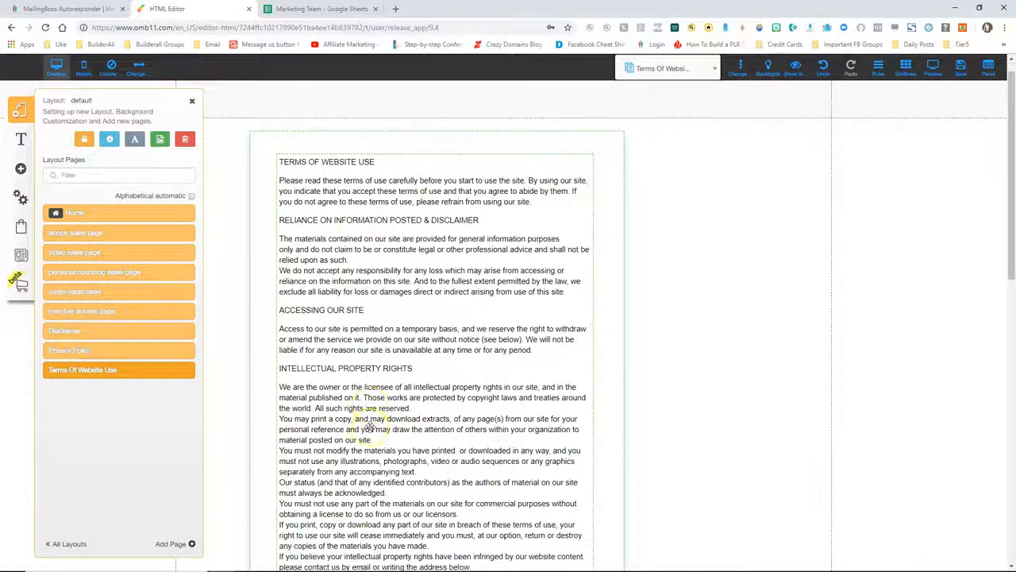
scroll(369, 426, "down", 3)
scroll(369, 426, "down", 5)
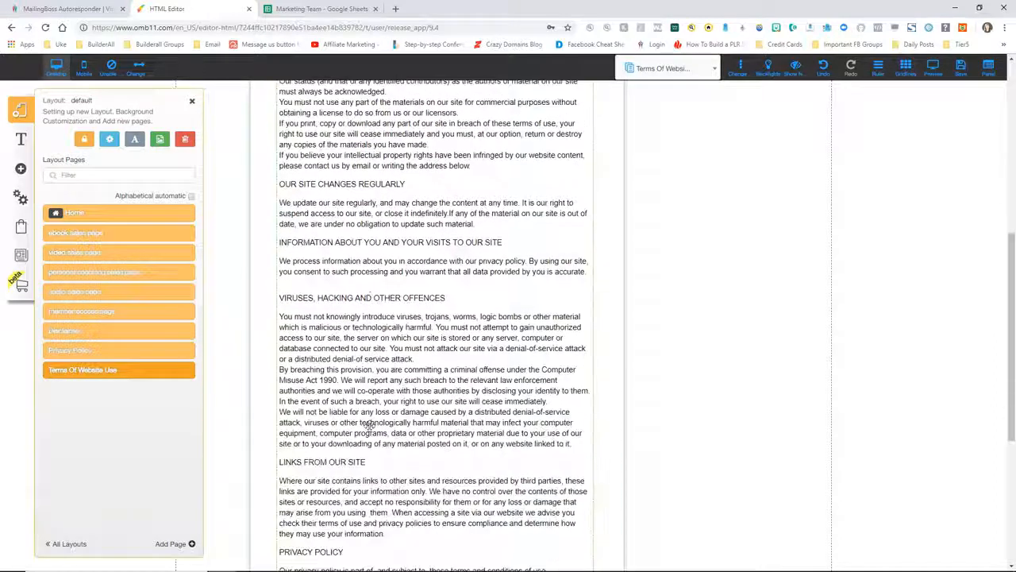
scroll(369, 427, "down", 5)
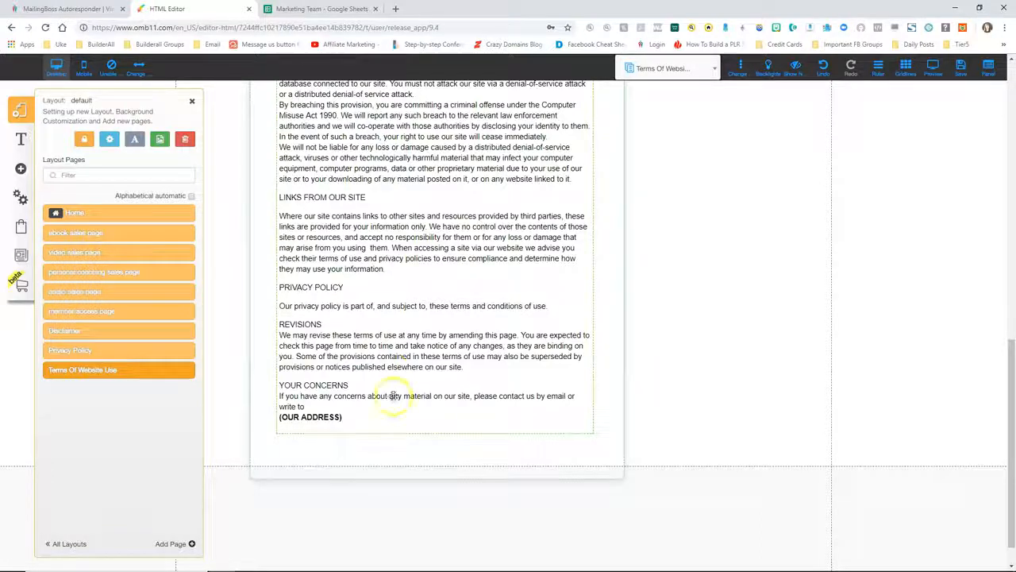
left_click(402, 346)
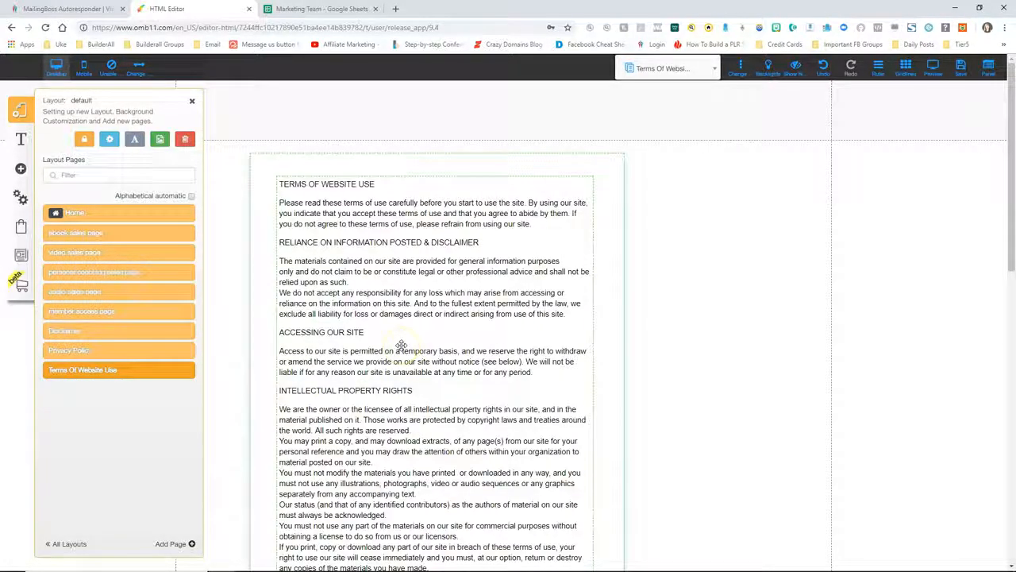
left_click(399, 345)
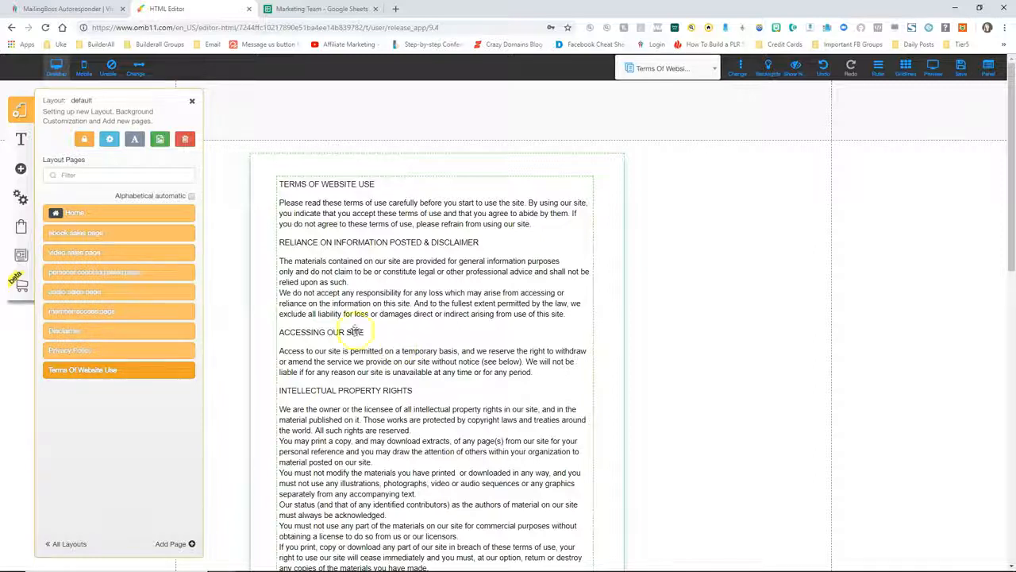
left_click(109, 532)
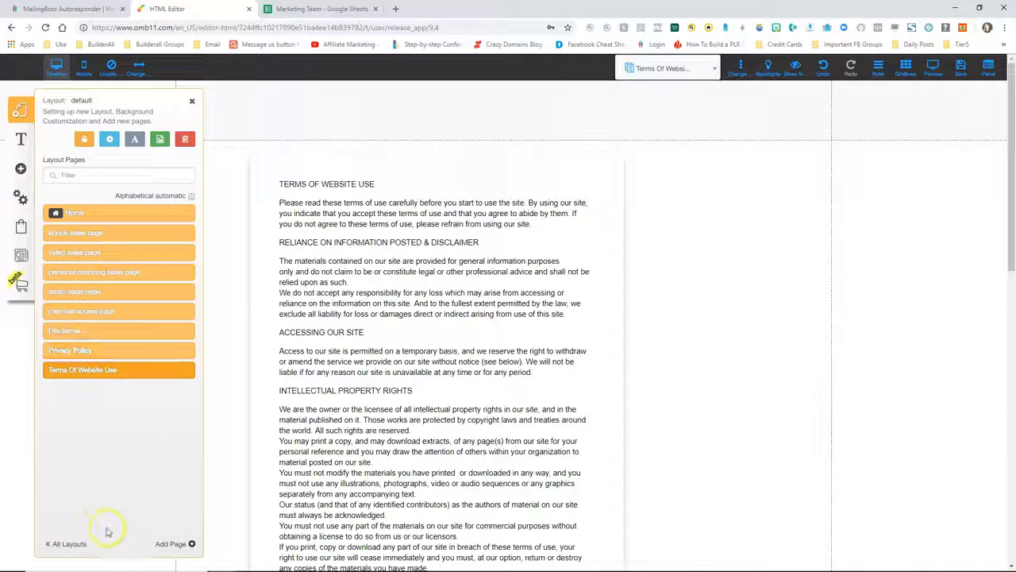
left_click(169, 544)
Create a new blank page named 'support'
left_click(278, 339)
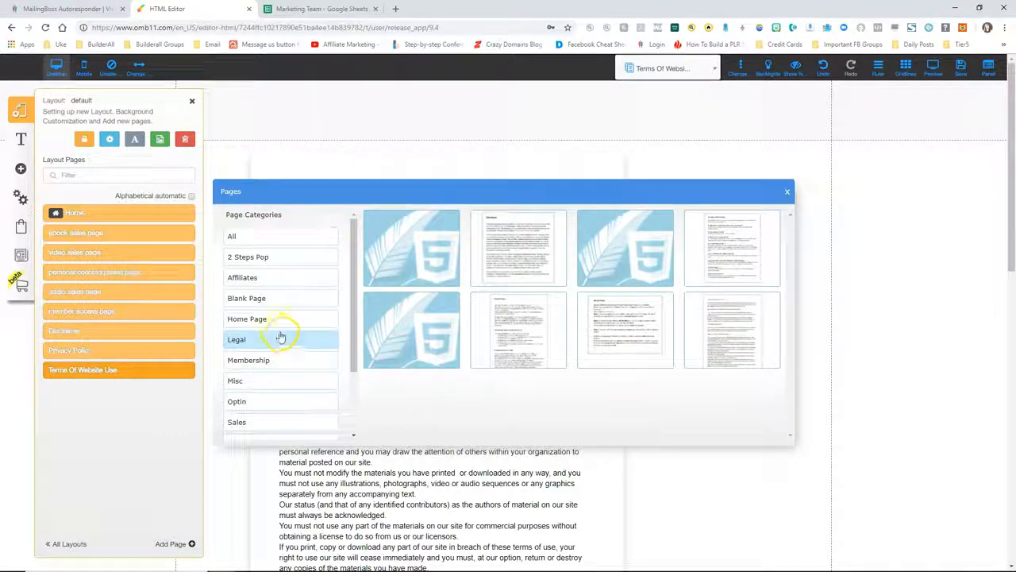
left_click(249, 297)
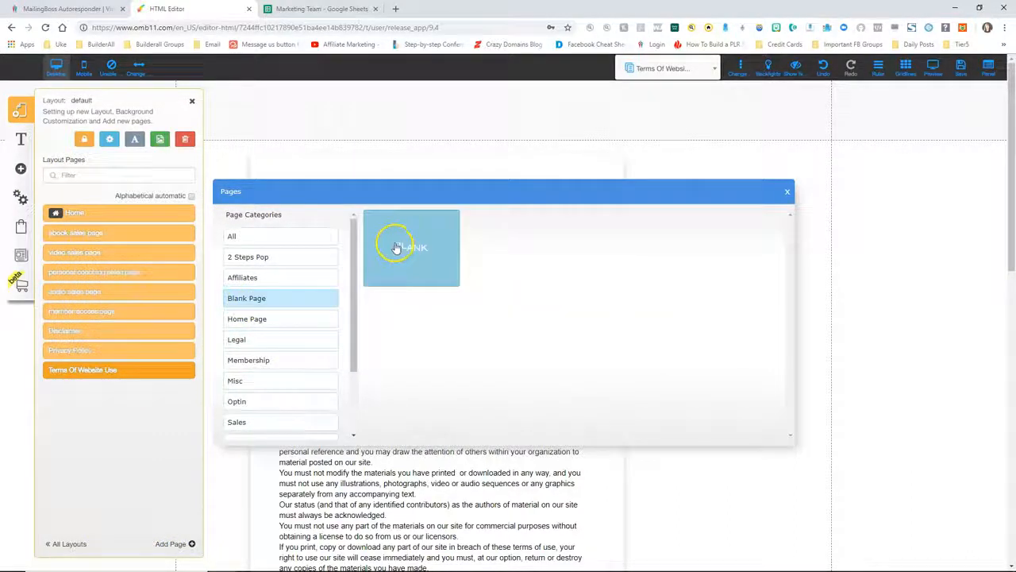
left_click(406, 240)
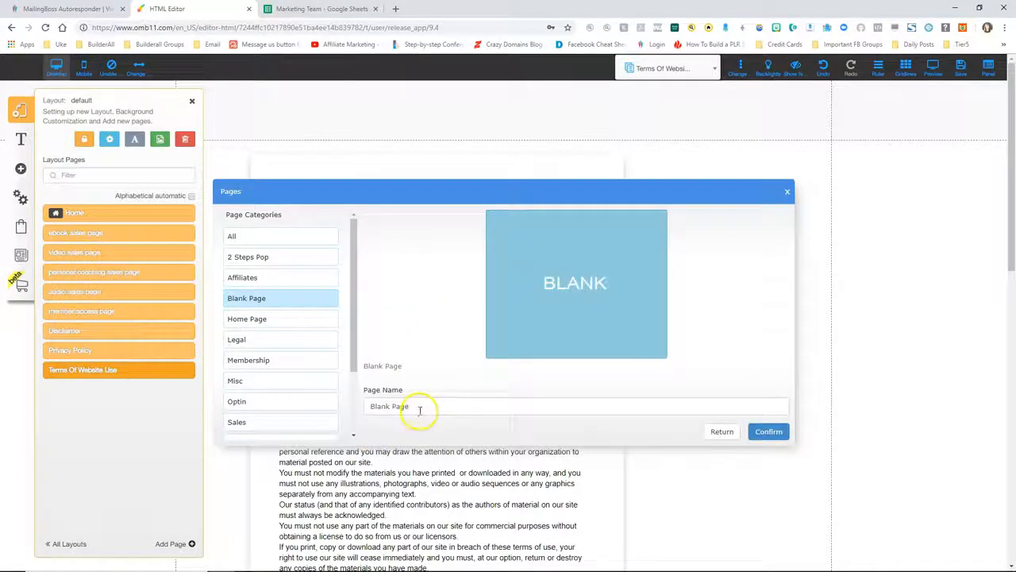
left_click_drag(419, 410, 350, 409)
type("su")
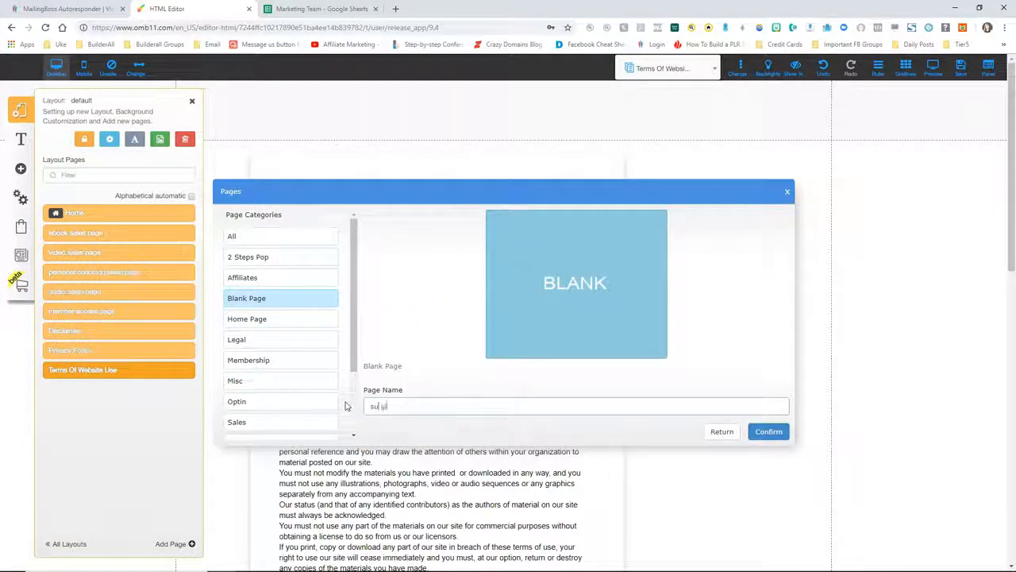
type("pport")
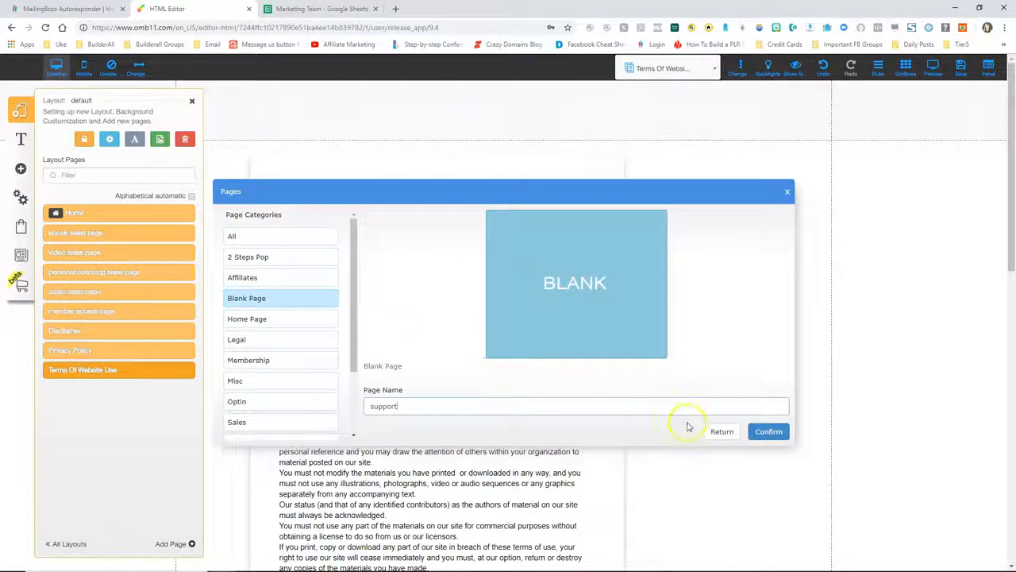
left_click(767, 431)
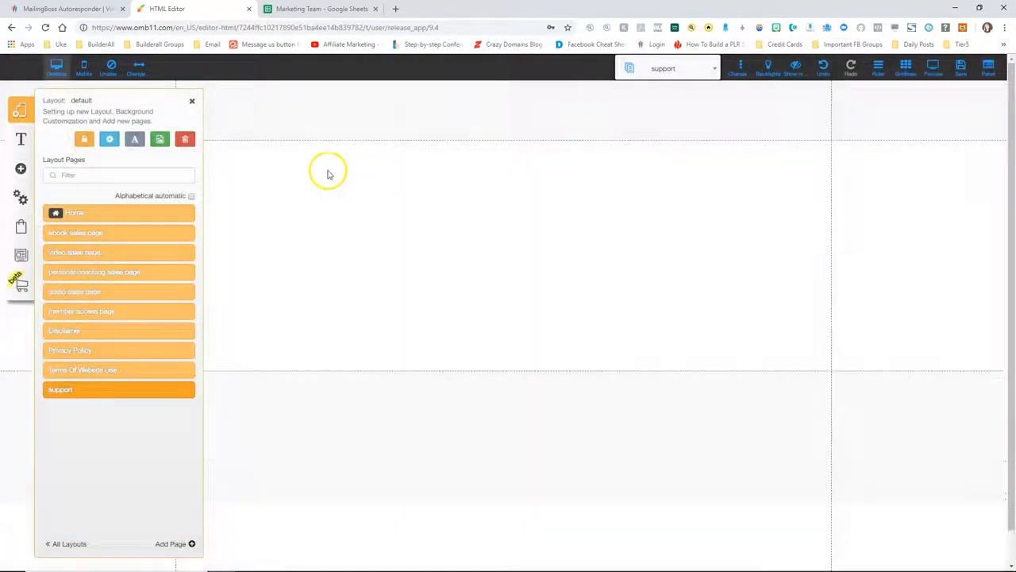
Make the support page section taller and place a title text block on it
left_click(192, 101)
left_click_drag(603, 415, 599, 495)
left_click(20, 168)
left_click_drag(75, 166, 357, 284)
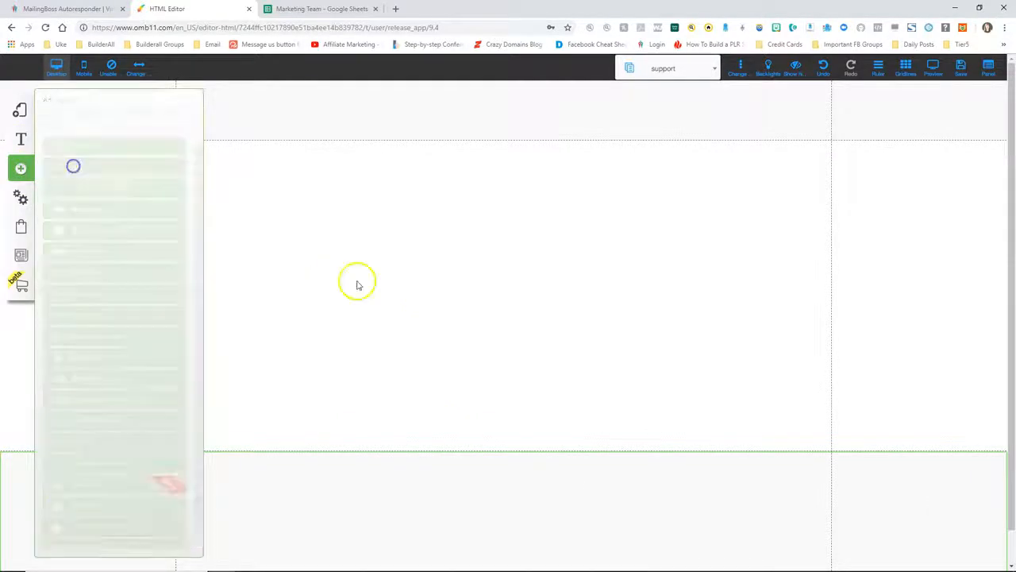
left_click_drag(148, 158, 494, 238)
Change the title to a centred 'Support Page' and move it near the page top
triple_click(495, 239)
type("Support")
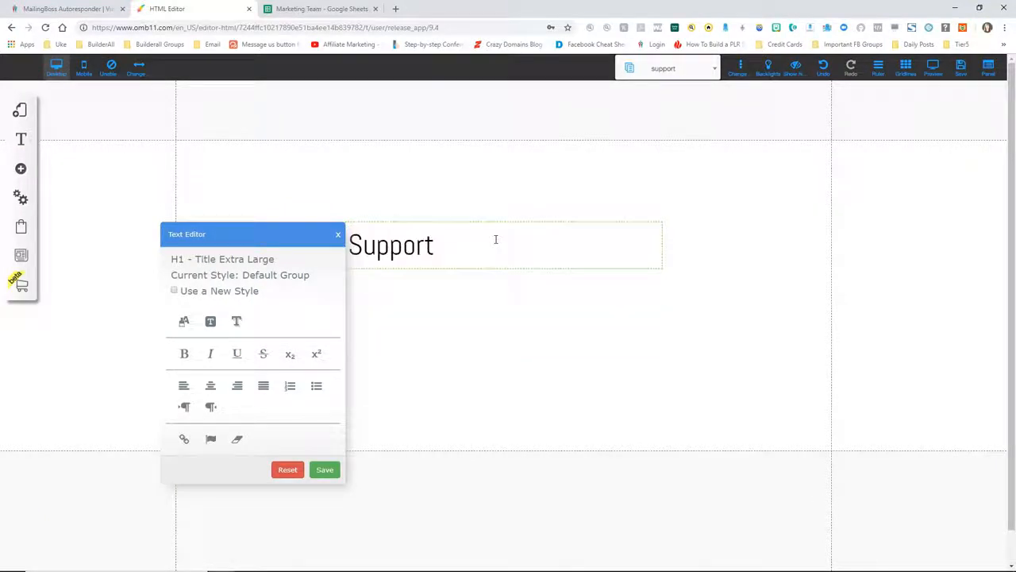
type(" Page")
left_click(211, 387)
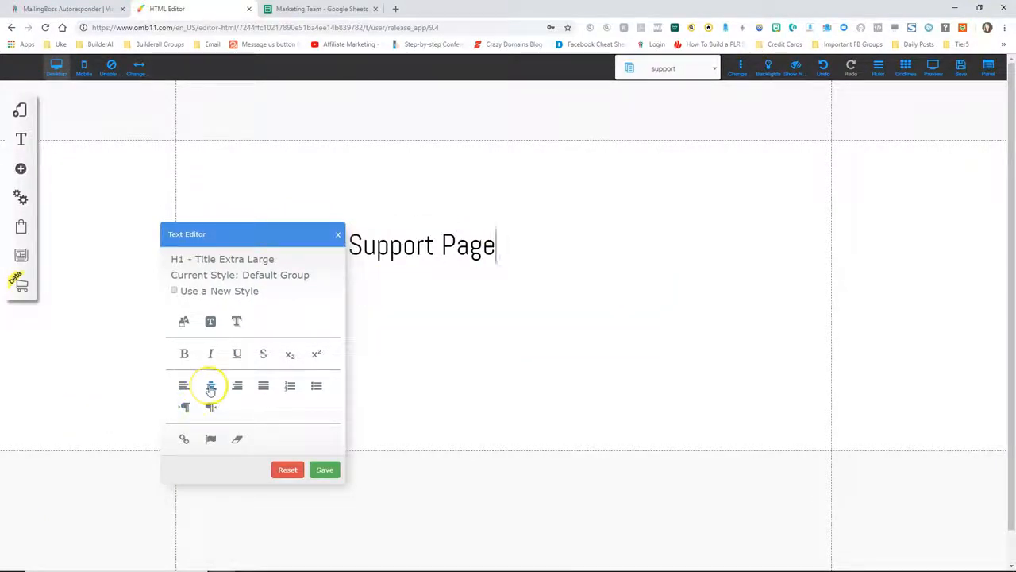
left_click(324, 470)
left_click_drag(479, 254, 466, 182)
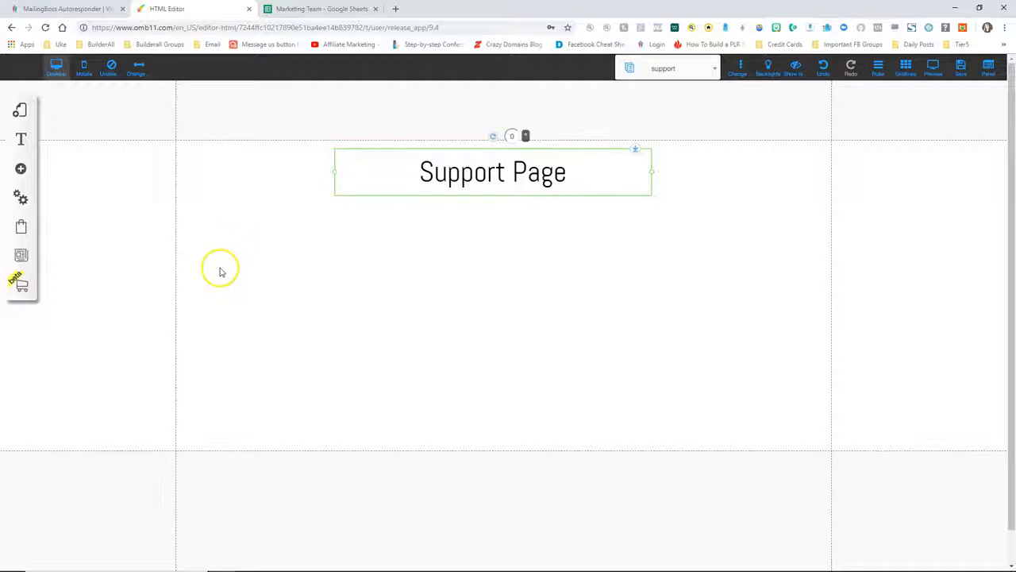
Insert the name, email and message contact form template and position it under the Support Page title
left_click(21, 169)
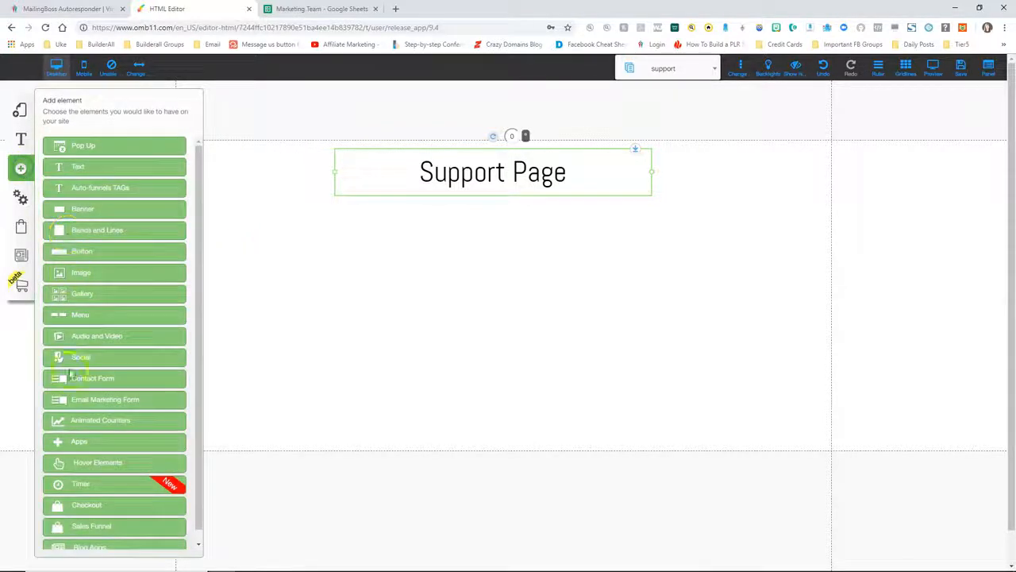
left_click(78, 382)
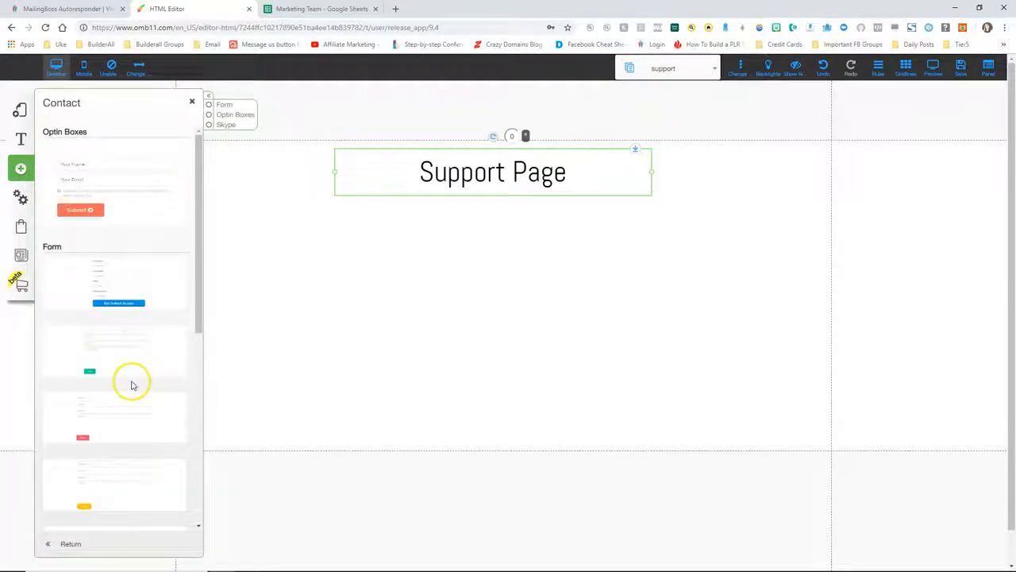
scroll(132, 386, "down", 3)
scroll(132, 386, "down", 1)
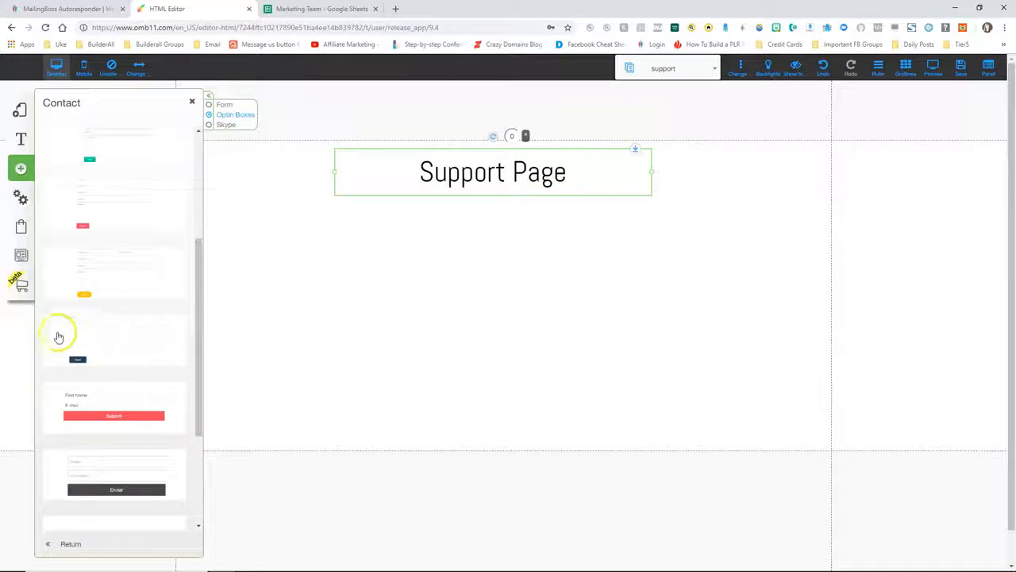
left_click(120, 337)
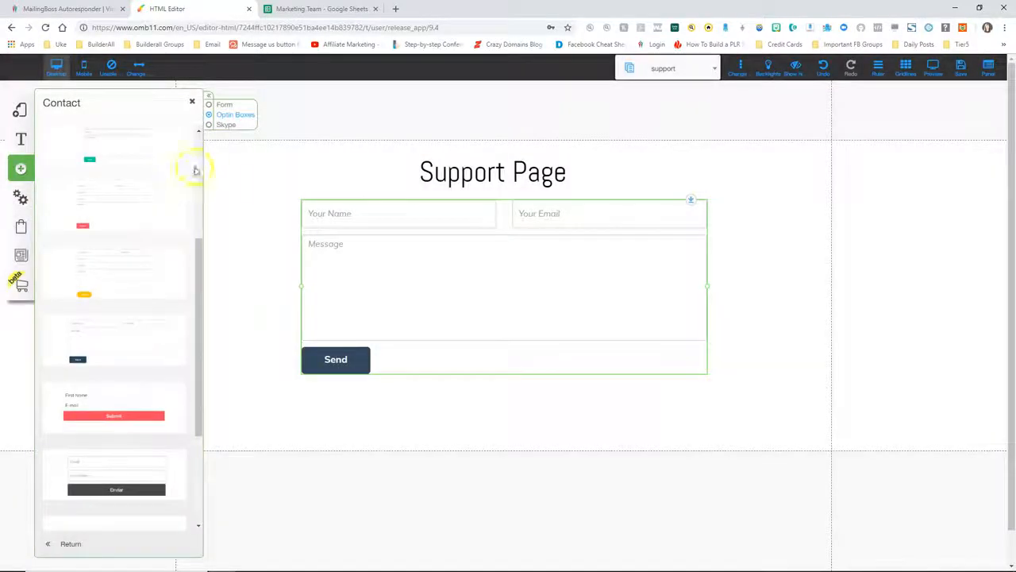
left_click(192, 100)
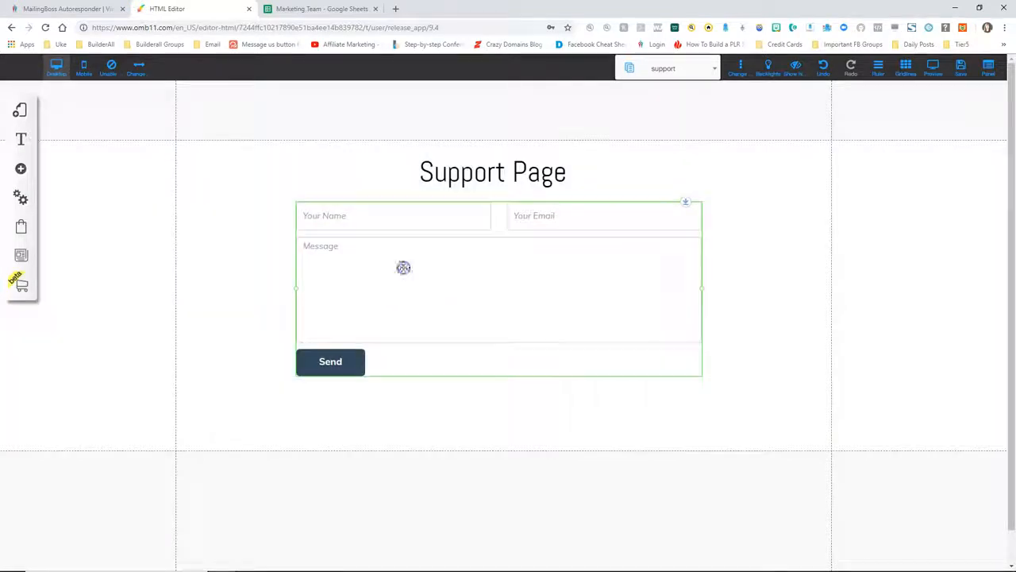
left_click_drag(404, 268, 372, 268)
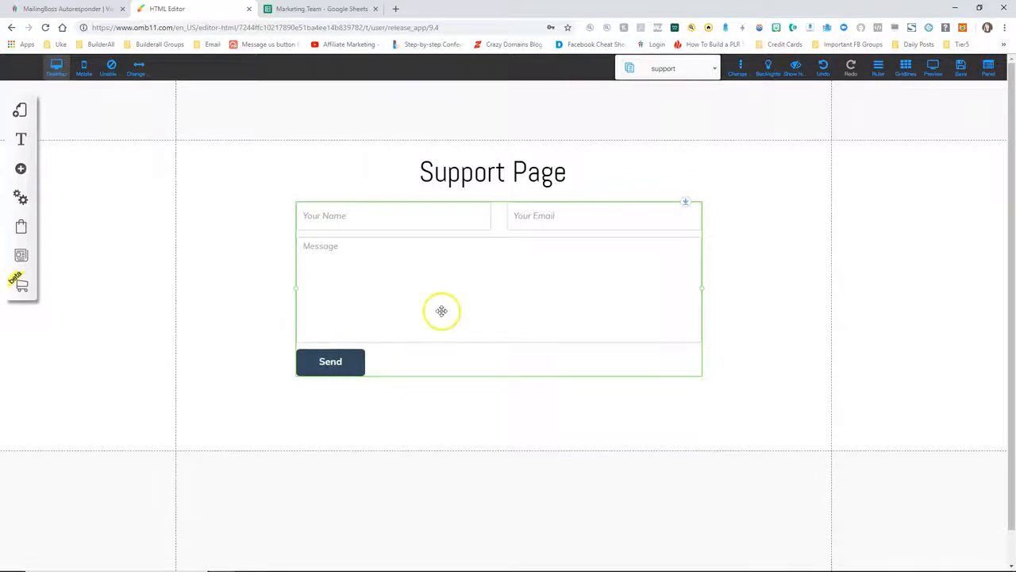
Set the form's received-email response to the owner's email address with subject 'Support Request for Sales Funnel'
left_click(464, 274)
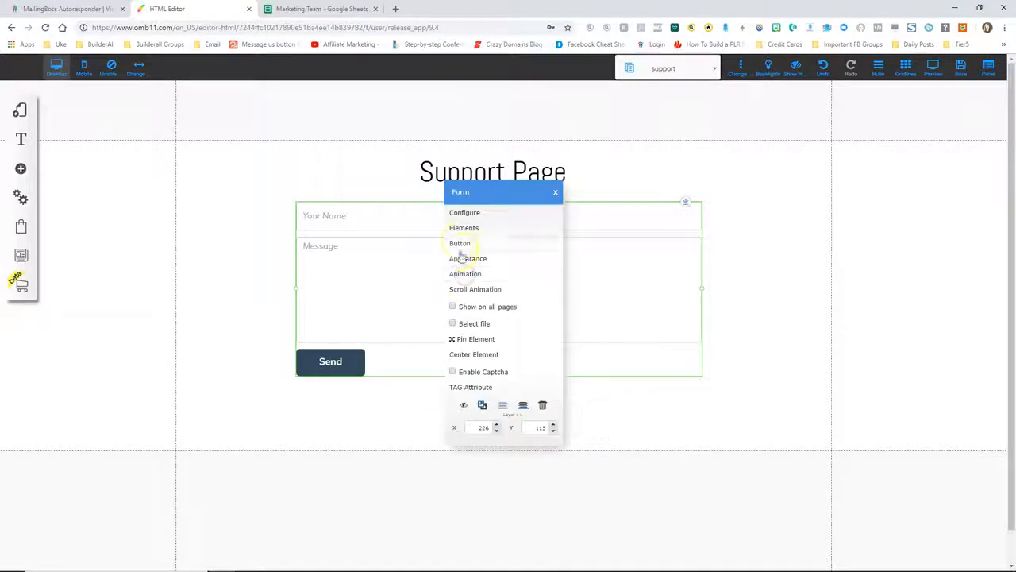
left_click(465, 213)
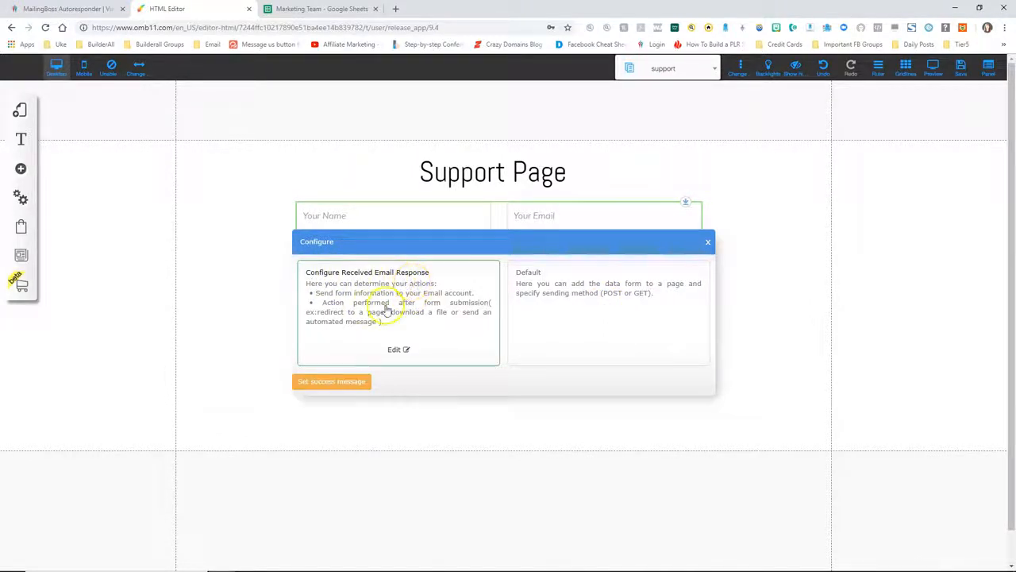
left_click(397, 350)
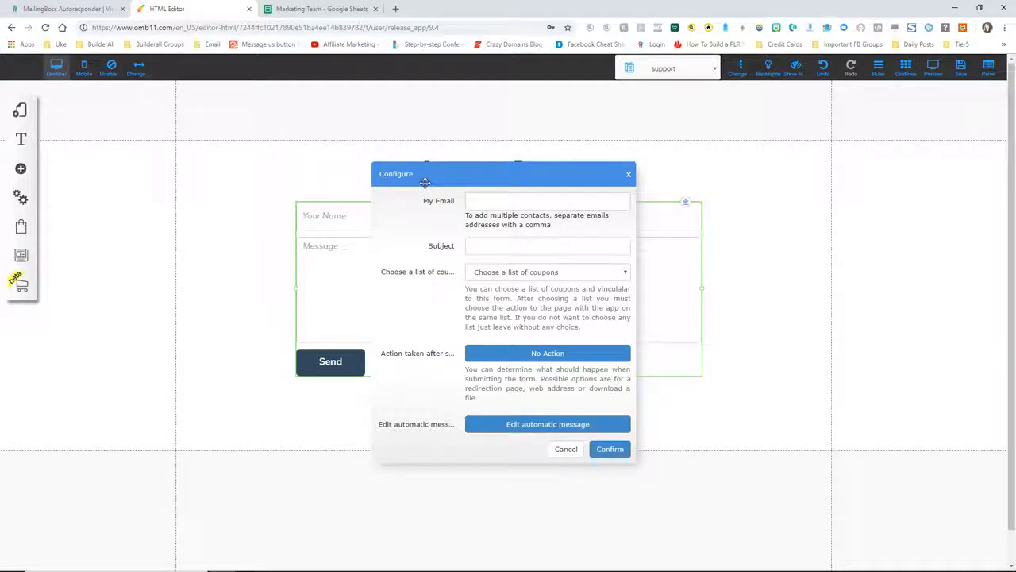
left_click(491, 200)
key("Down")
key("Return")
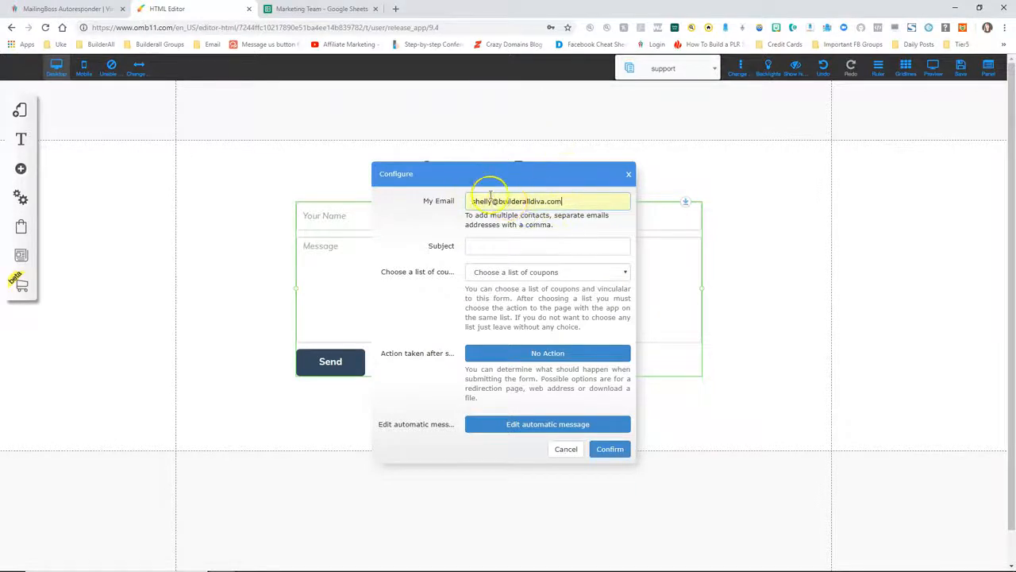
type(",")
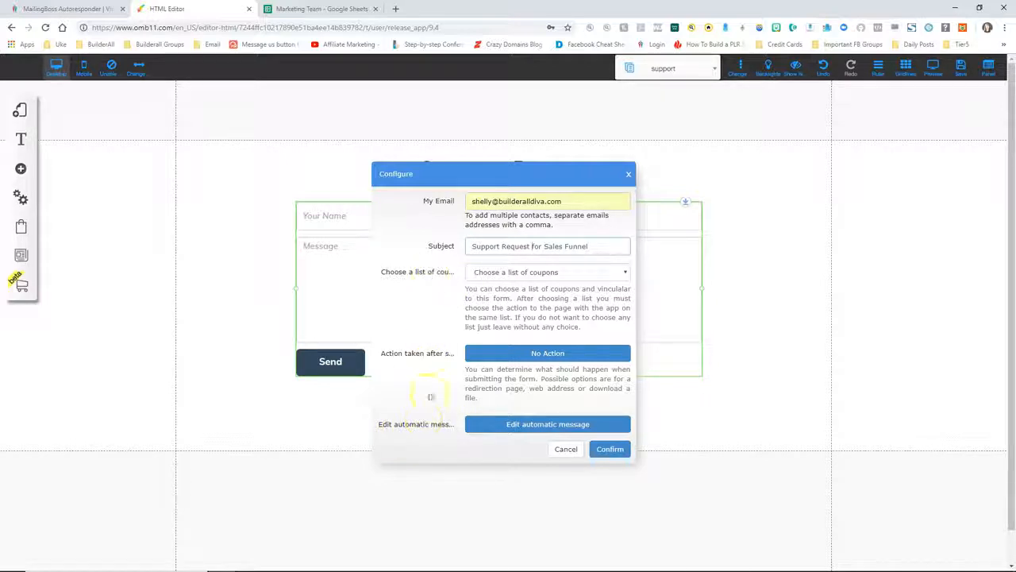
left_click(609, 452)
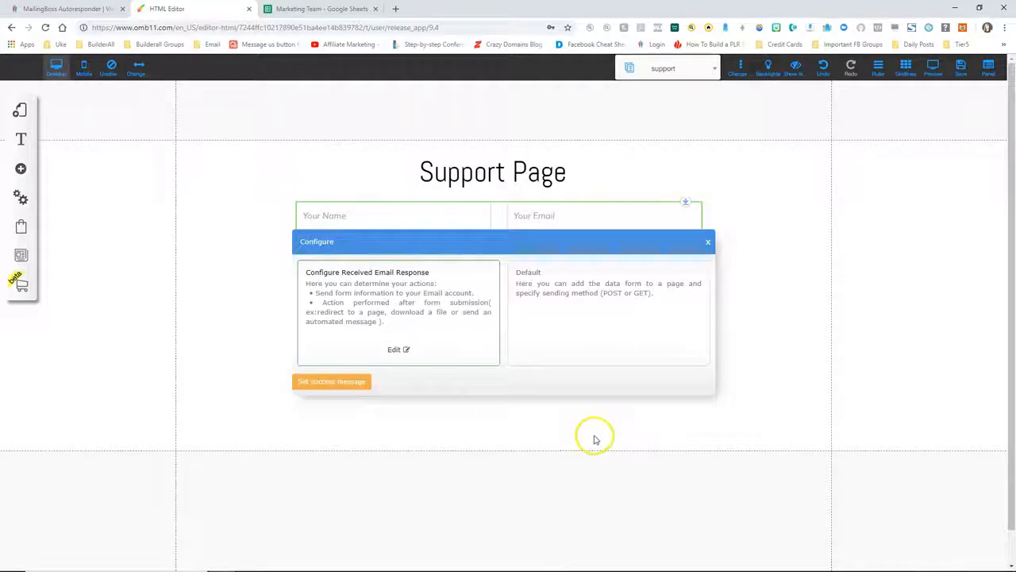
Add a thank-you success message to the contact form promising a reply within 24-48 hours
left_click(335, 383)
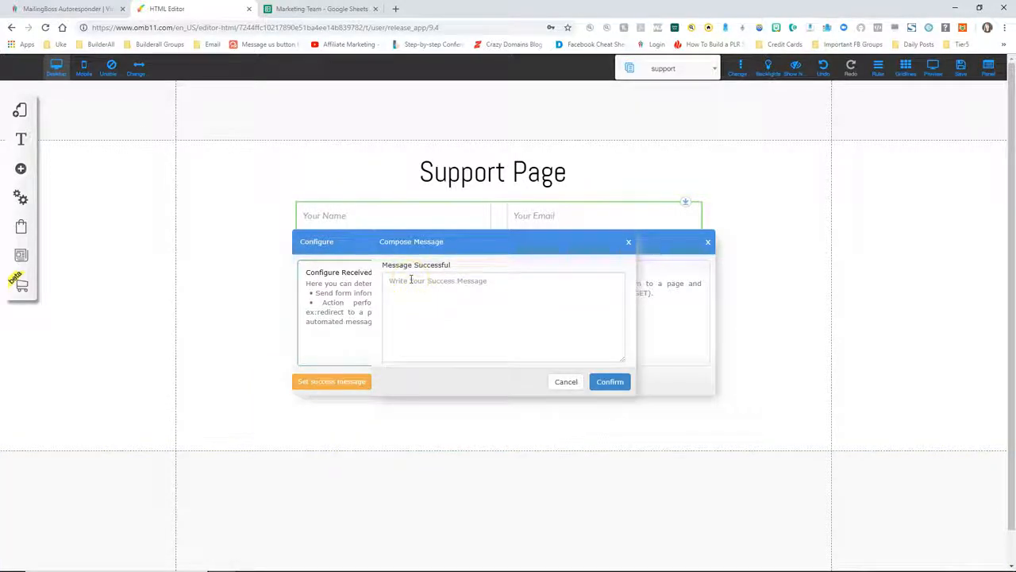
type("Thank you for your support request.  We will respond to you within 24-48 hours.")
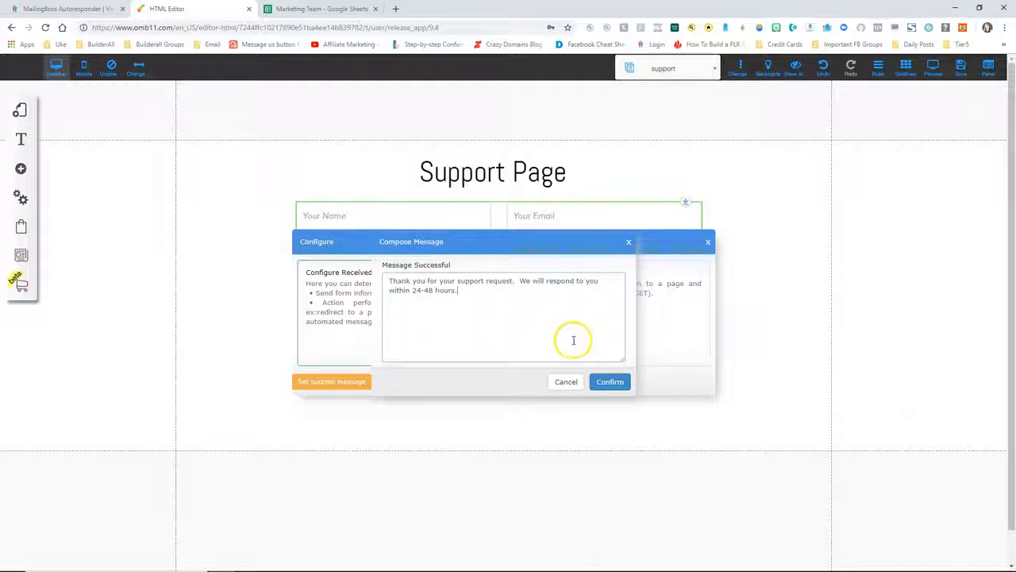
left_click(610, 381)
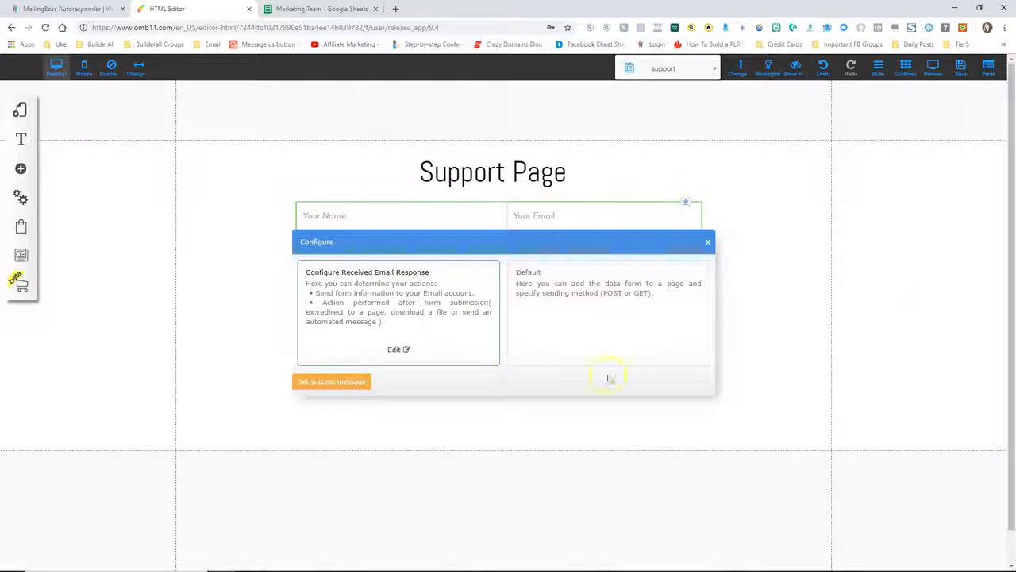
left_click(708, 242)
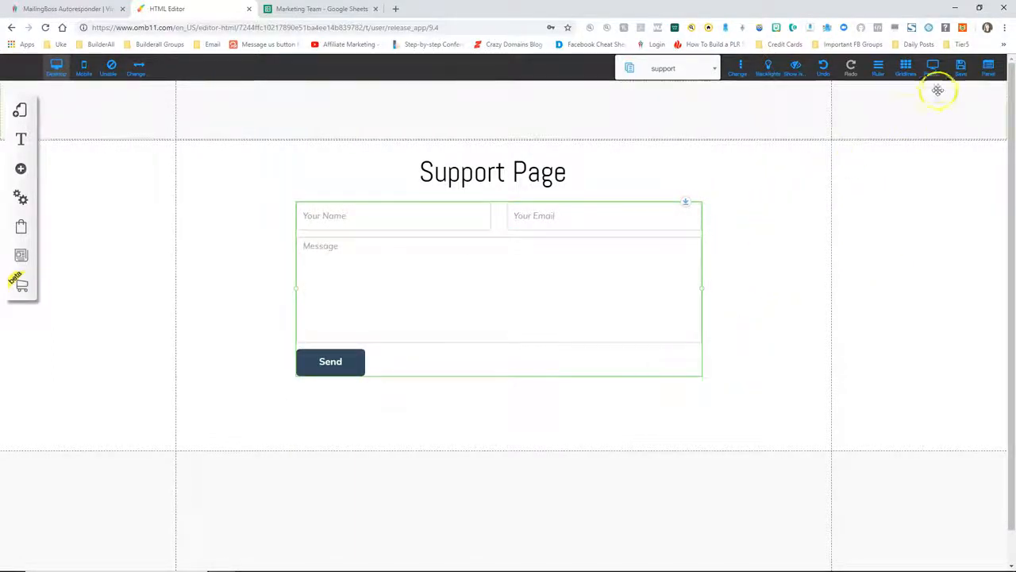
left_click(958, 66)
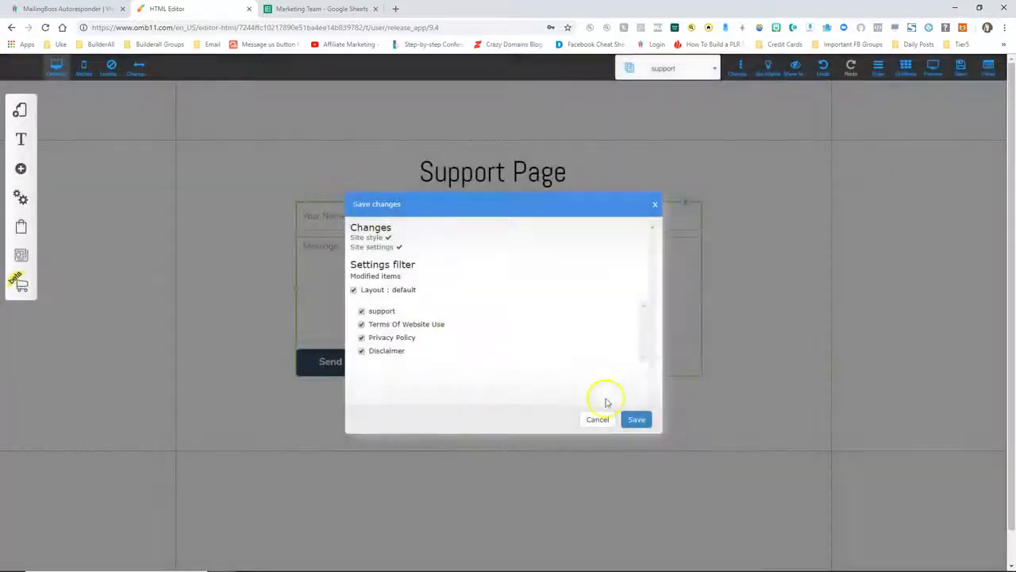
Save the modified support and three legal pages, then switch to the blueprint page
left_click(636, 419)
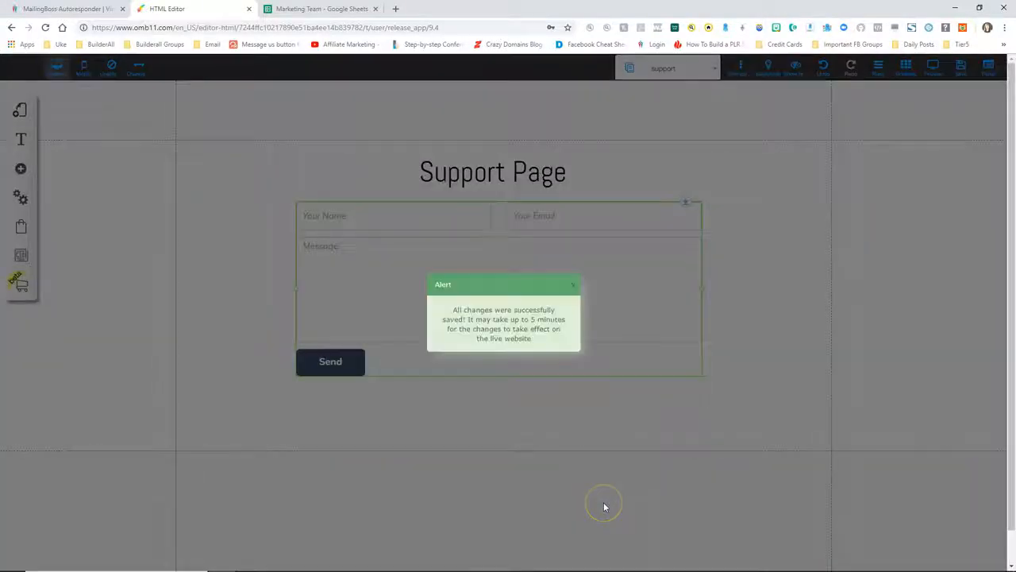
left_click(575, 284)
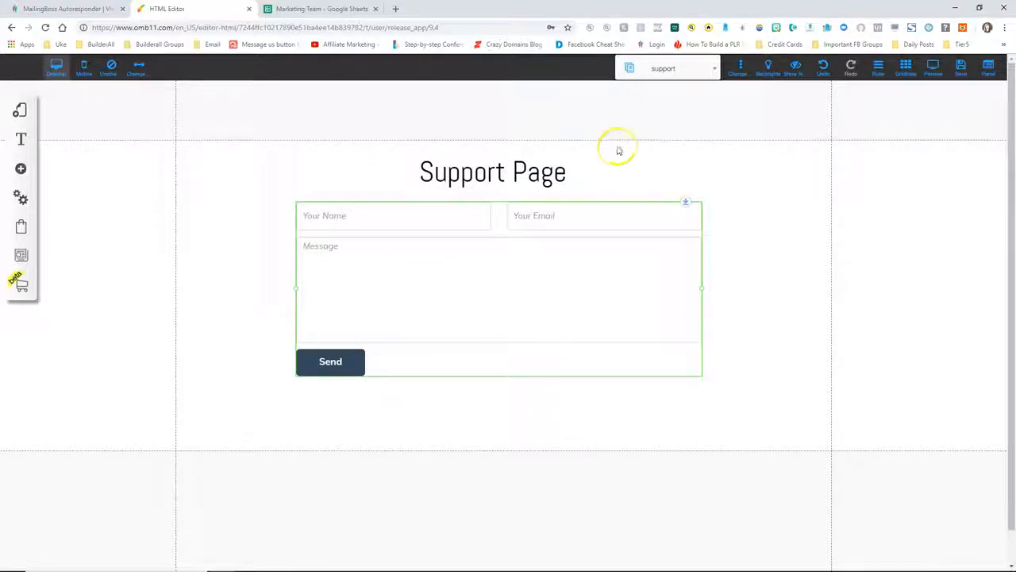
left_click(703, 72)
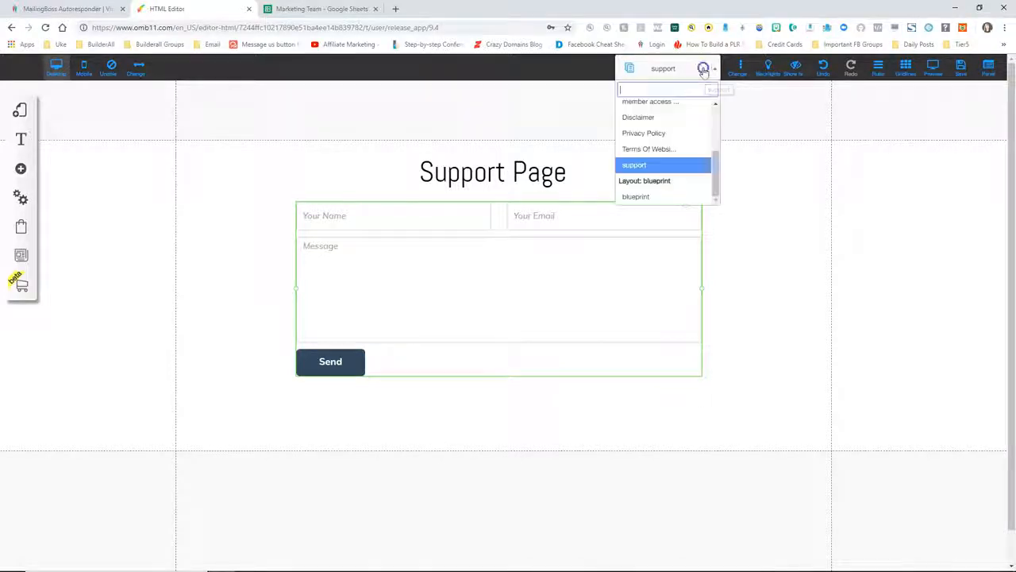
left_click(644, 196)
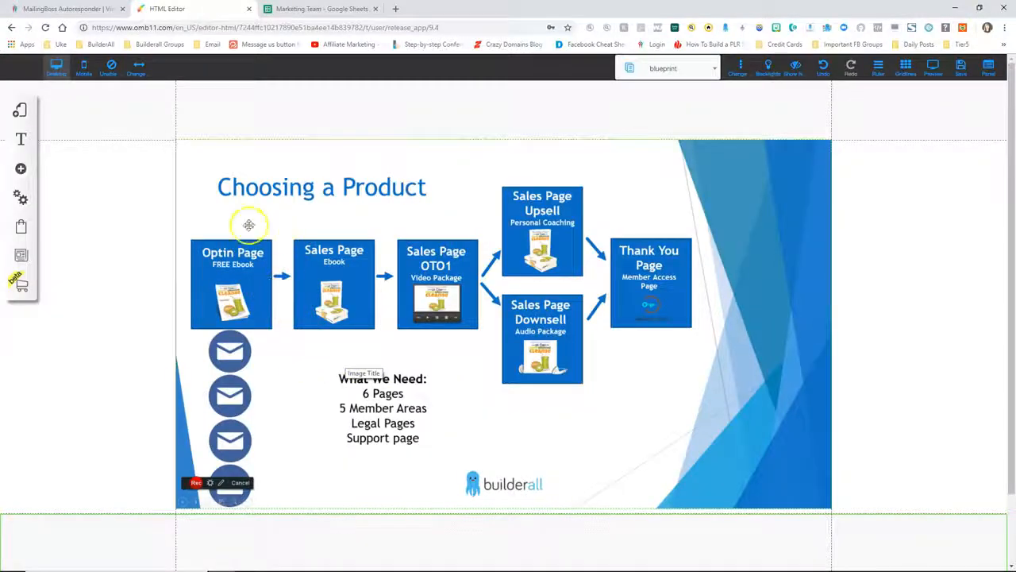